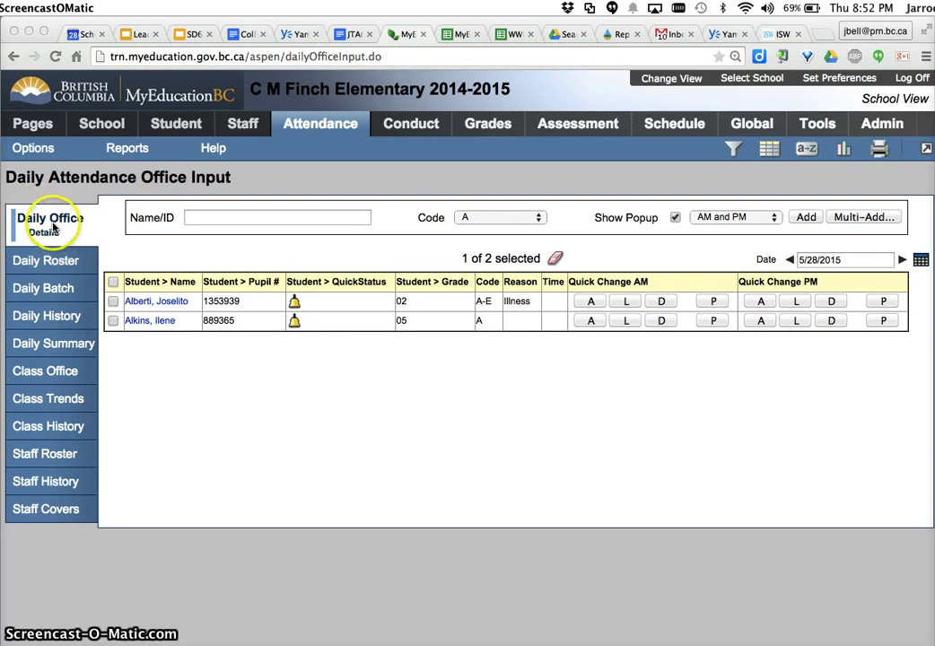
# - Bring up the field-set list for the Daily Attendance Office Input table
pyautogui.click(58, 376)
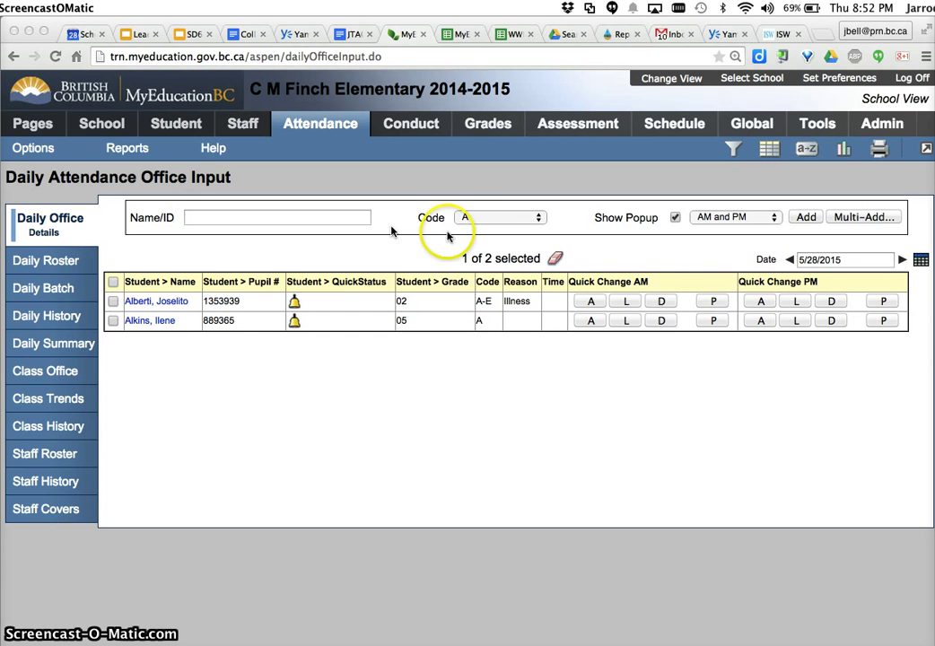
pyautogui.click(772, 152)
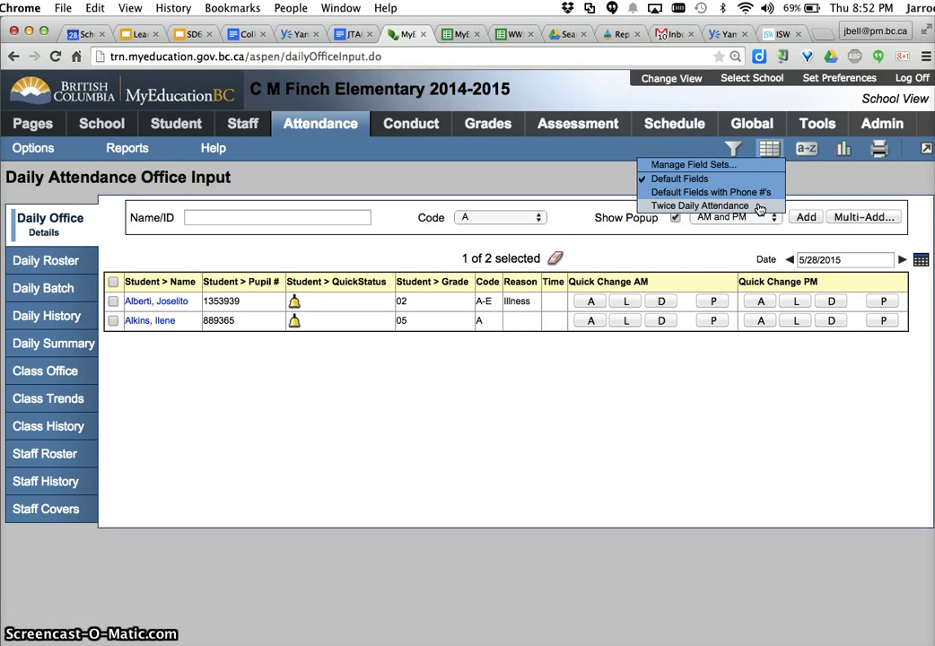
# - Apply the Twice Daily Attendance field set, adding Code (PM) and Reason PM columns
pyautogui.click(719, 206)
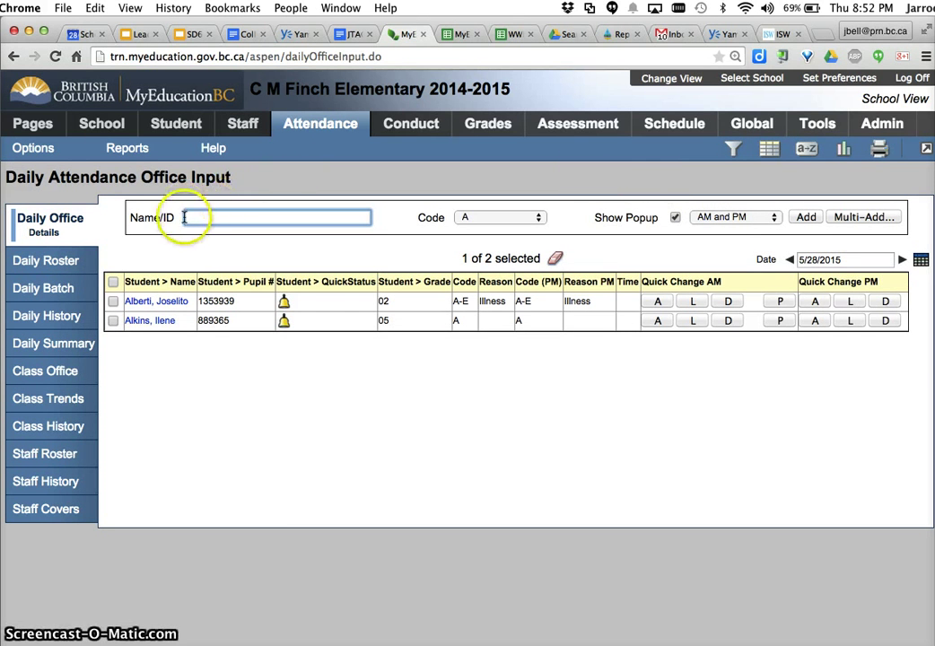
pyautogui.click(499, 221)
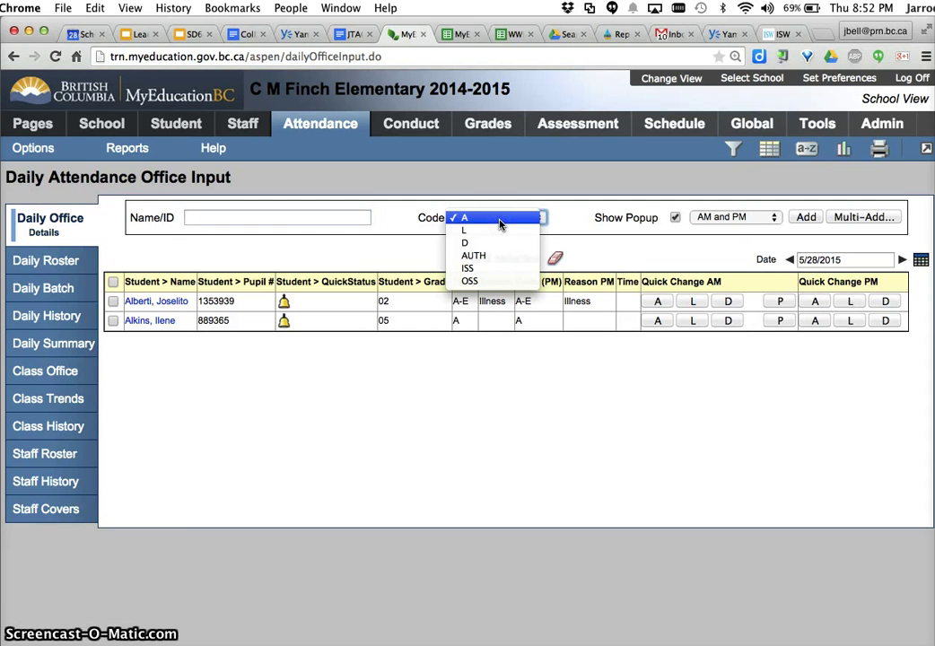
pyautogui.click(541, 186)
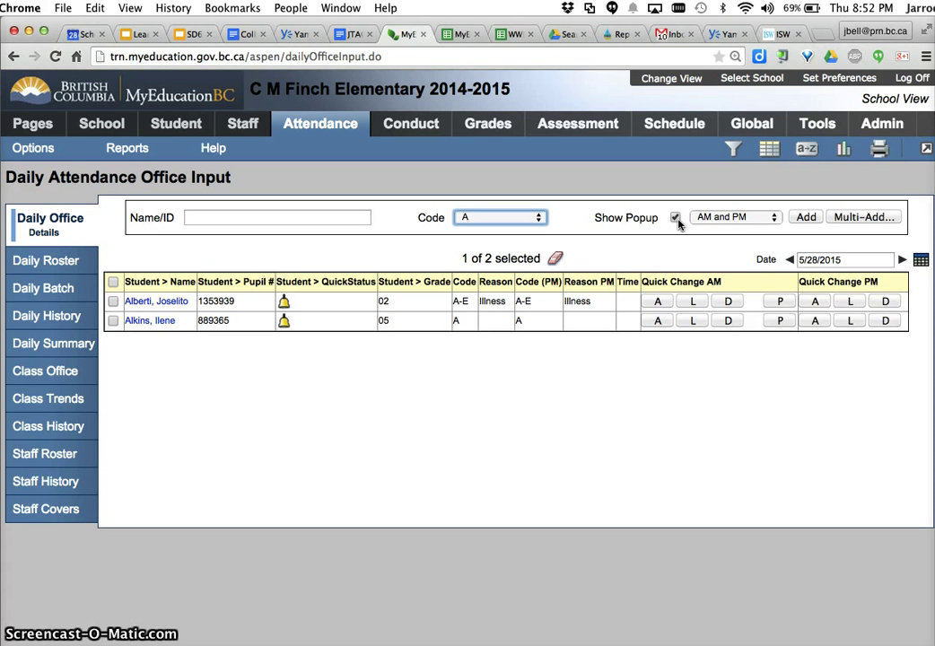
pyautogui.click(736, 222)
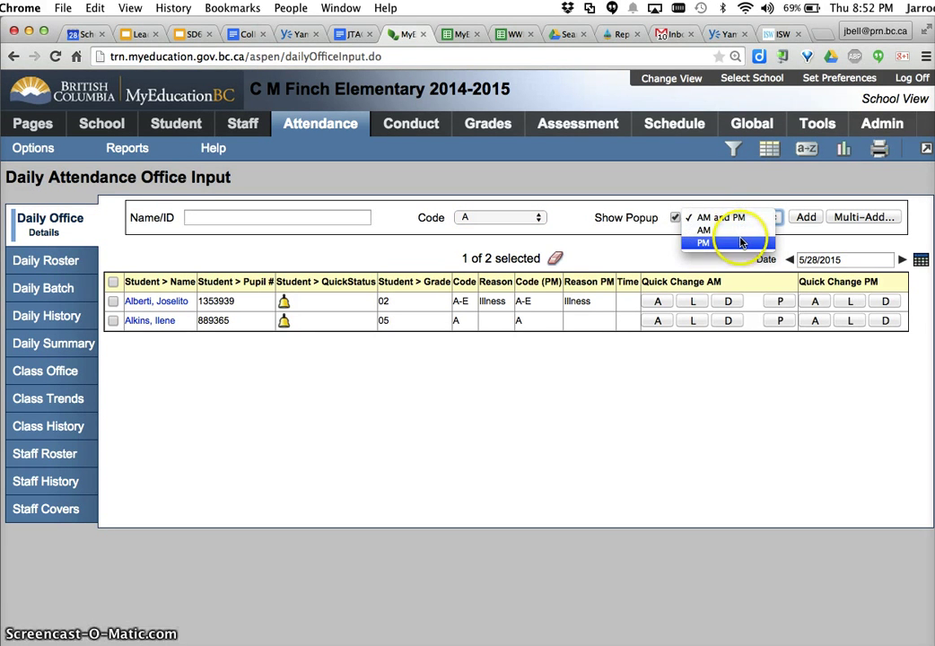
pyautogui.click(700, 217)
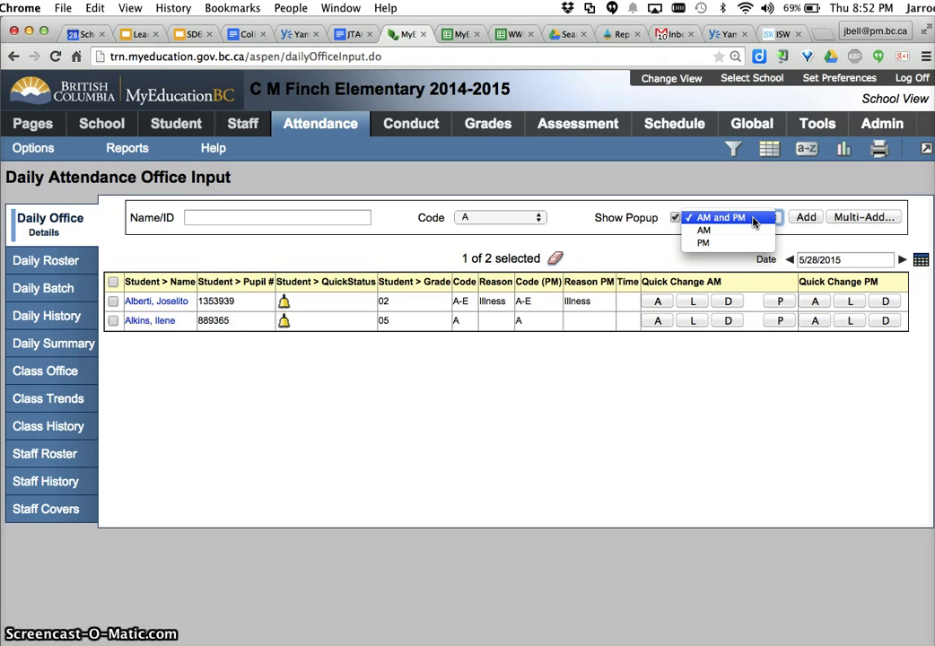
pyautogui.click(754, 218)
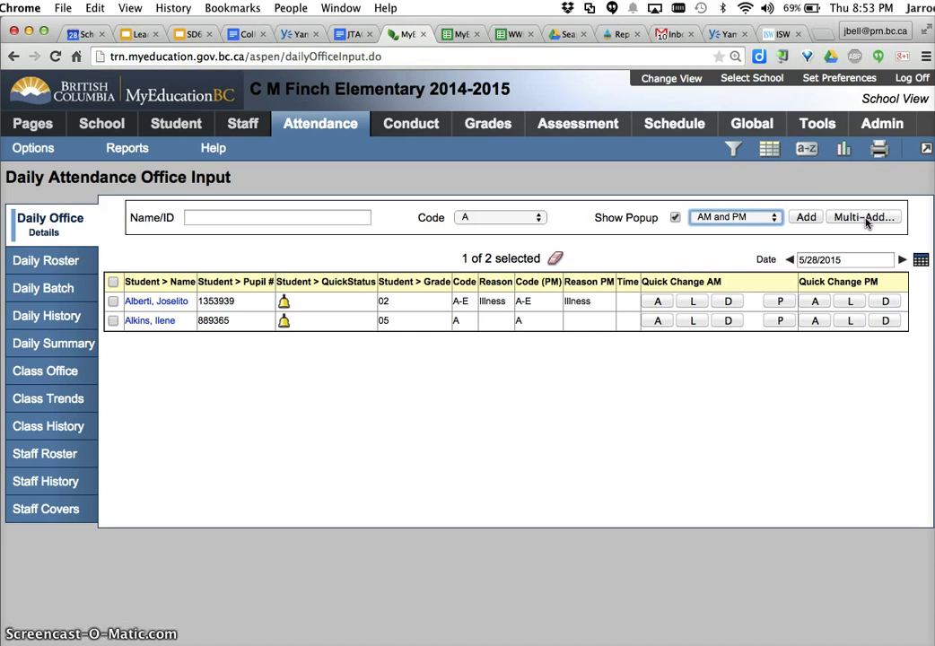
pyautogui.click(866, 222)
pyautogui.click(806, 218)
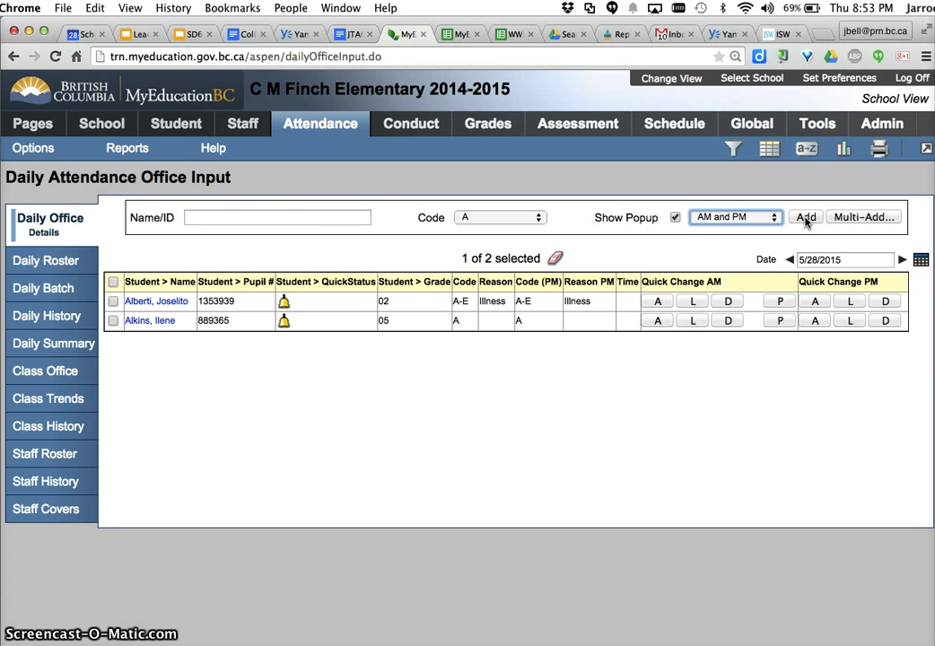
# - Pick the third student by name and add an entry with code A for AM and PM
pyautogui.click(334, 218)
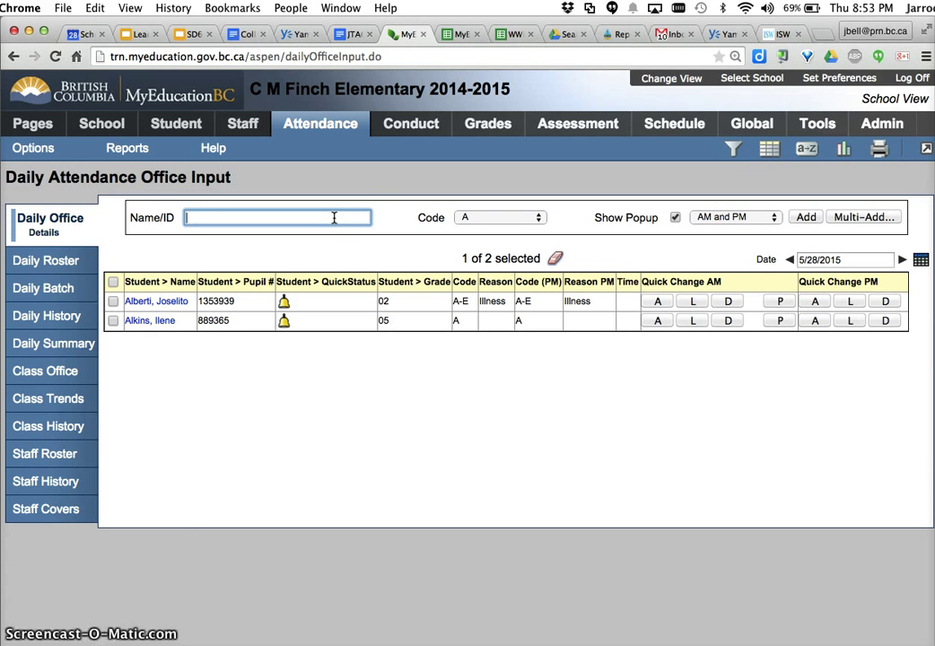
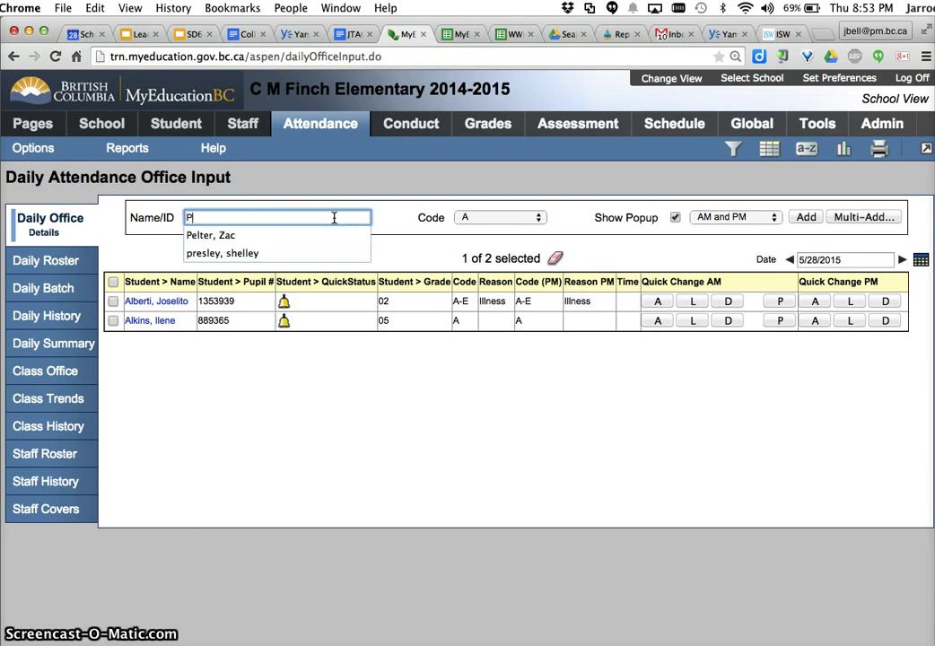
pyautogui.click(418, 200)
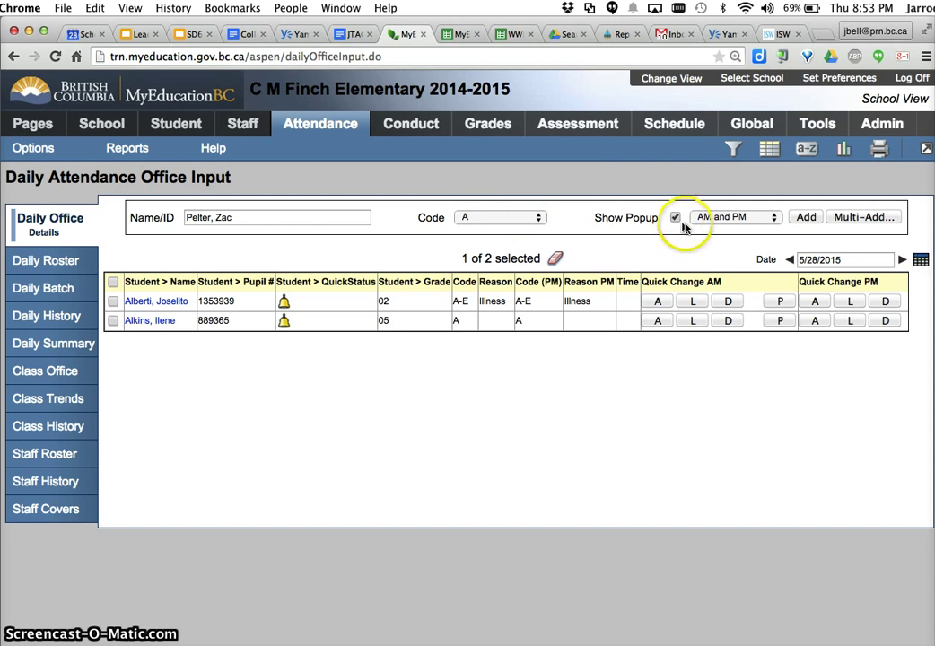
pyautogui.click(812, 219)
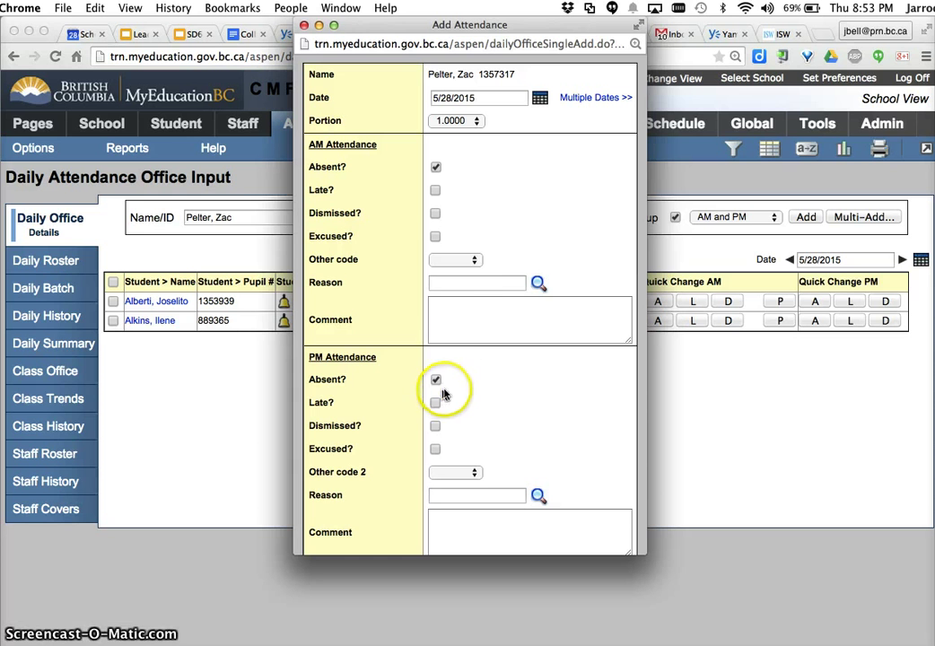
# - Save the AM absence as excused for Illness with comment 'Dad called'
pyautogui.click(483, 282)
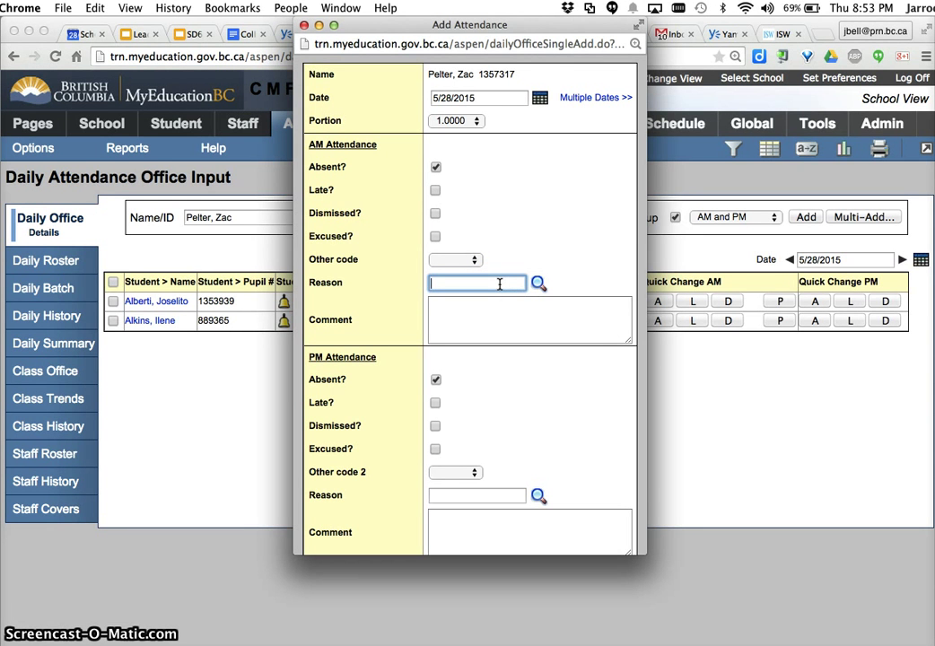
pyautogui.write('Illness')
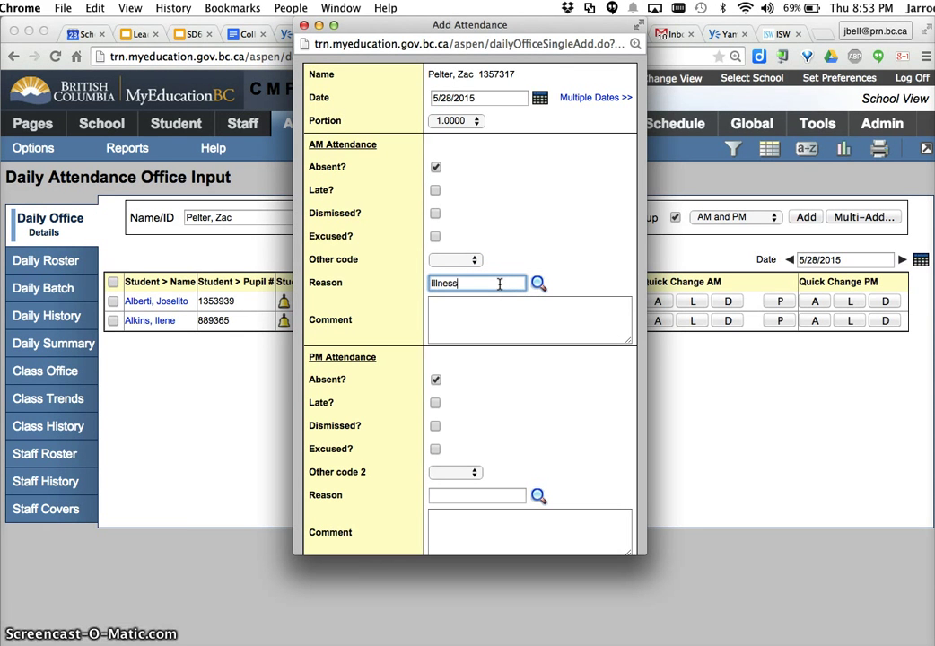
pyautogui.click(454, 320)
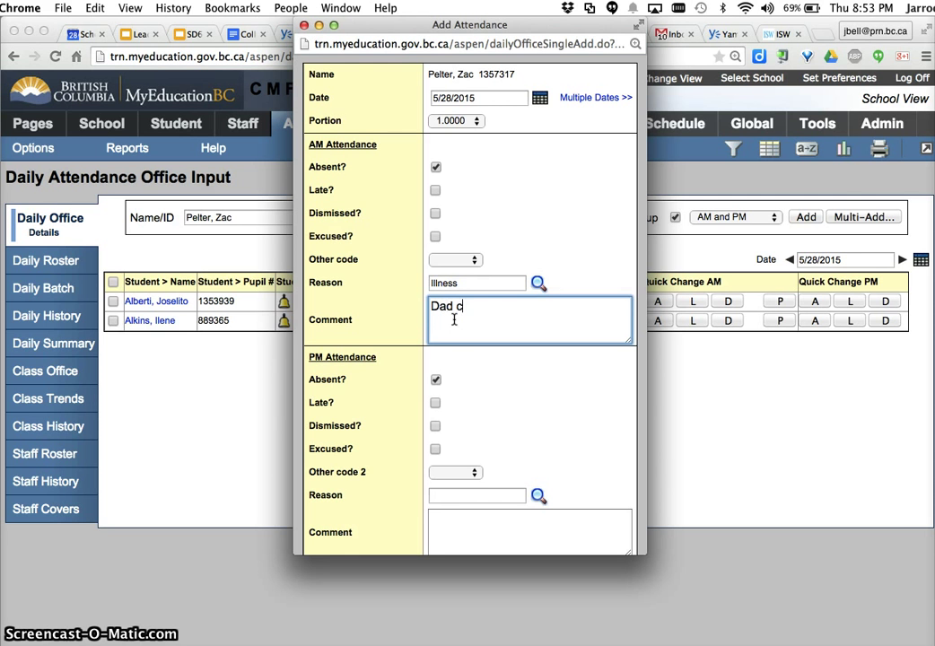
pyautogui.click(435, 237)
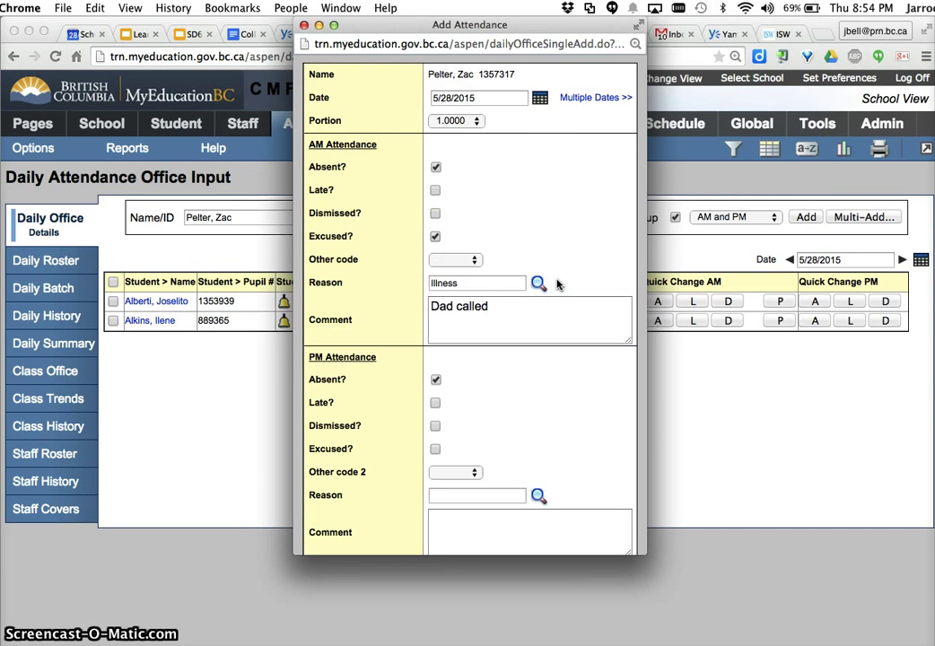
pyautogui.click(435, 236)
pyautogui.click(435, 236)
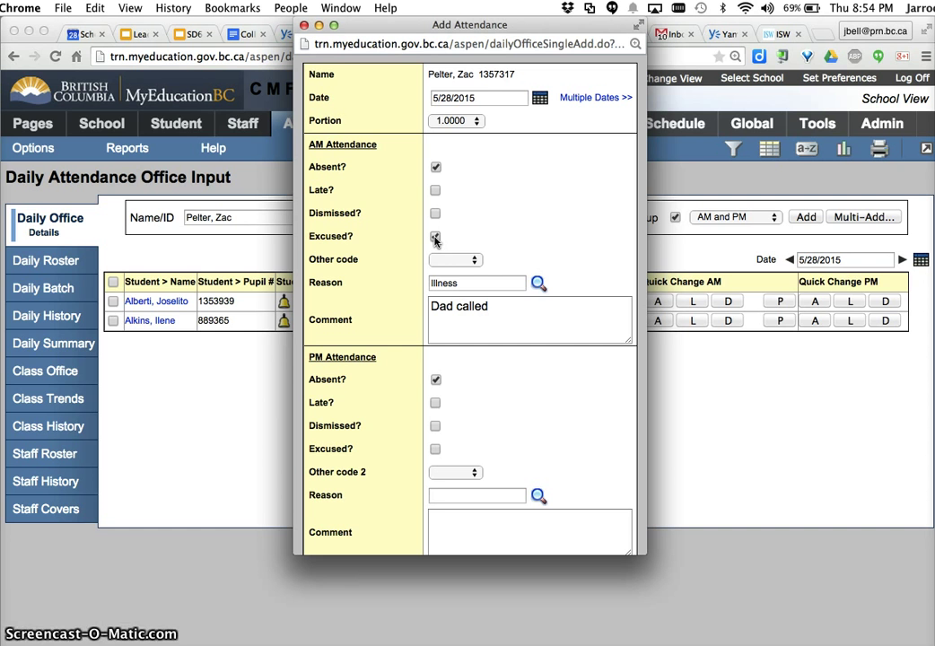
pyautogui.click(436, 240)
pyautogui.click(435, 242)
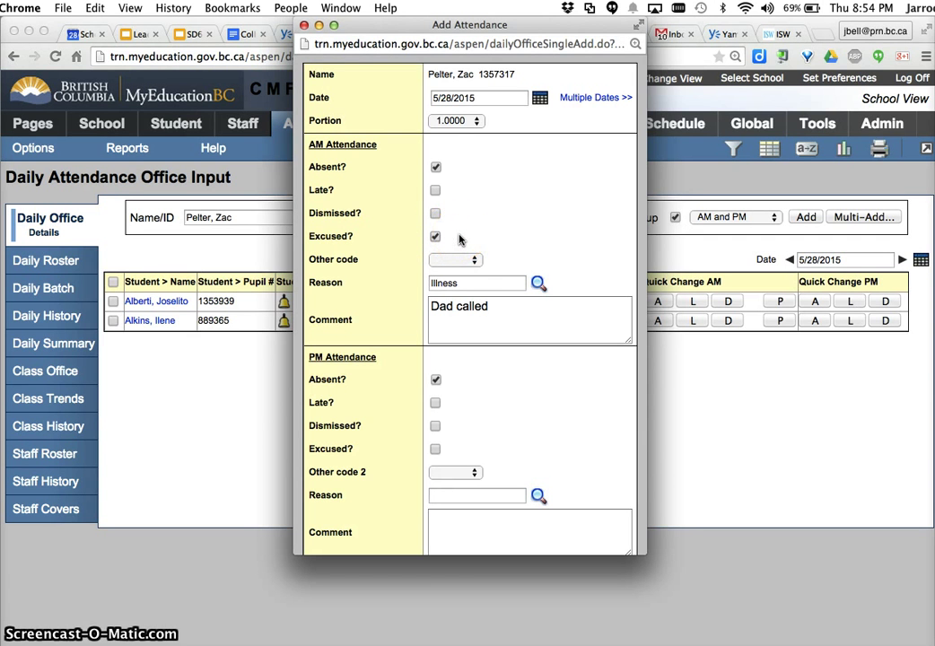
pyautogui.scroll(-2, 459, 240)
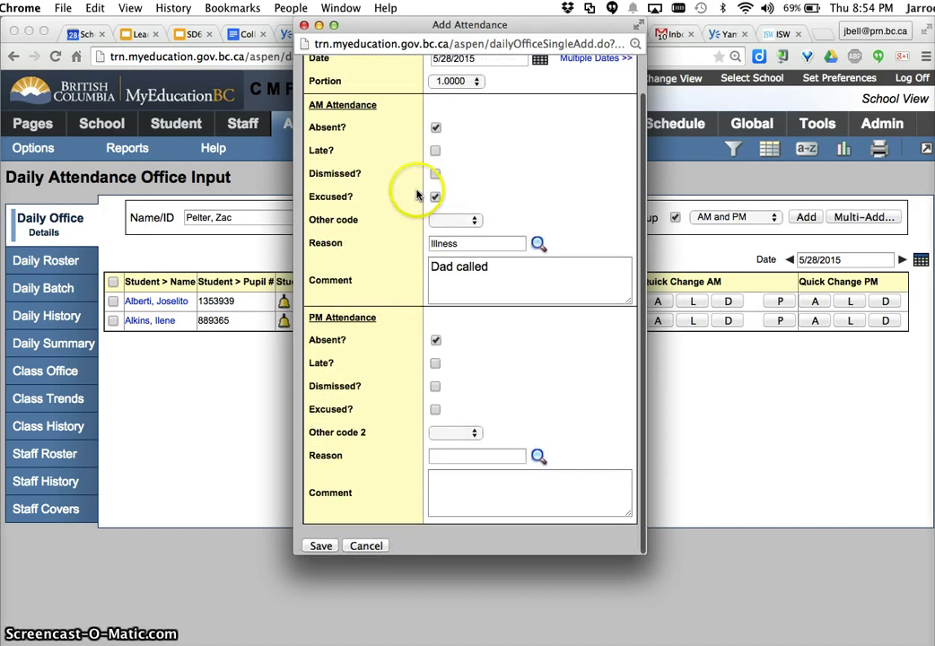
pyautogui.scroll(3, 350, 485)
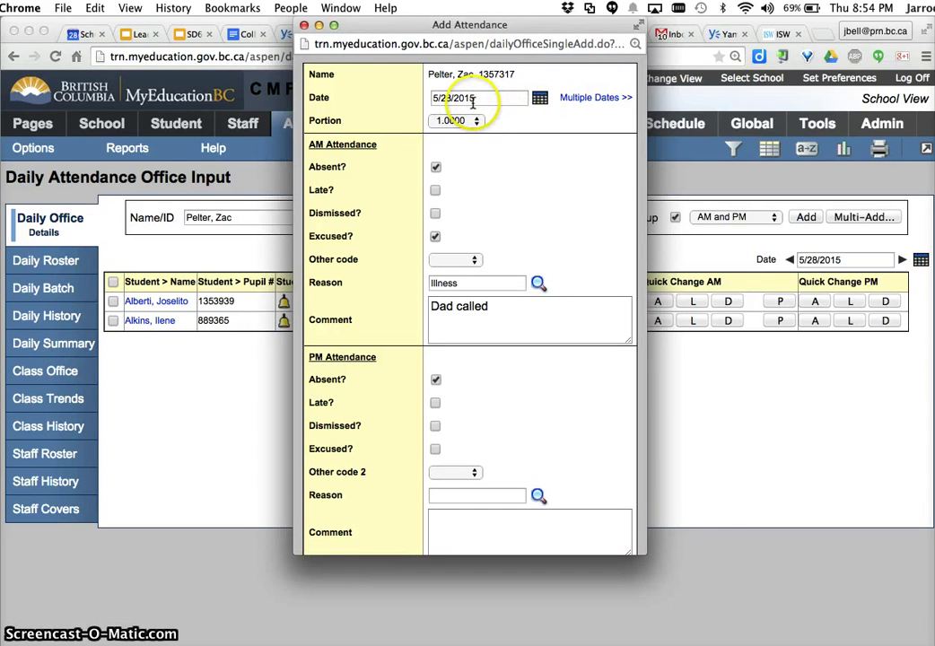
pyautogui.scroll(-2, 590, 285)
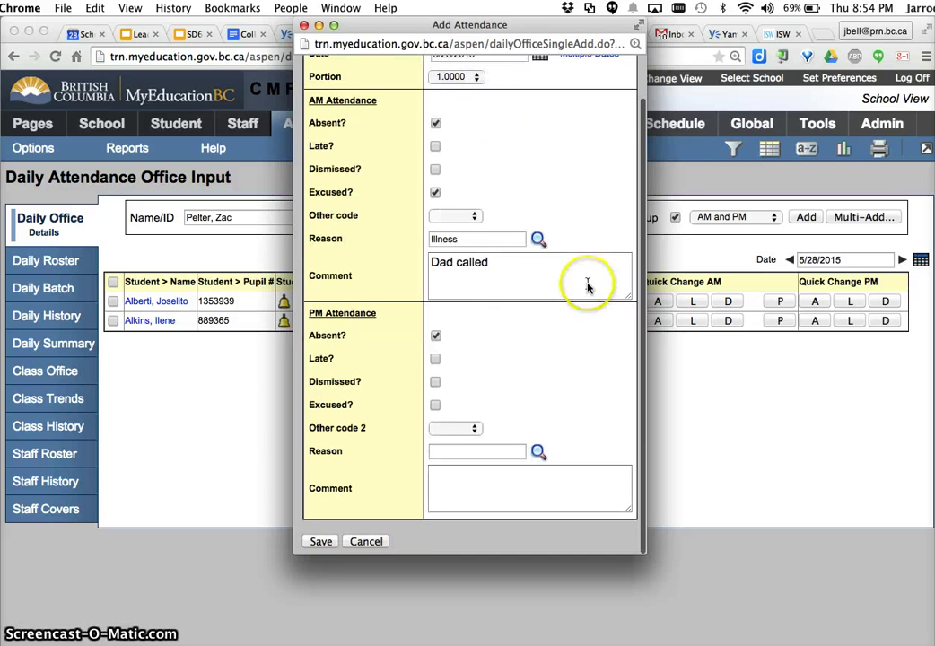
pyautogui.click(321, 545)
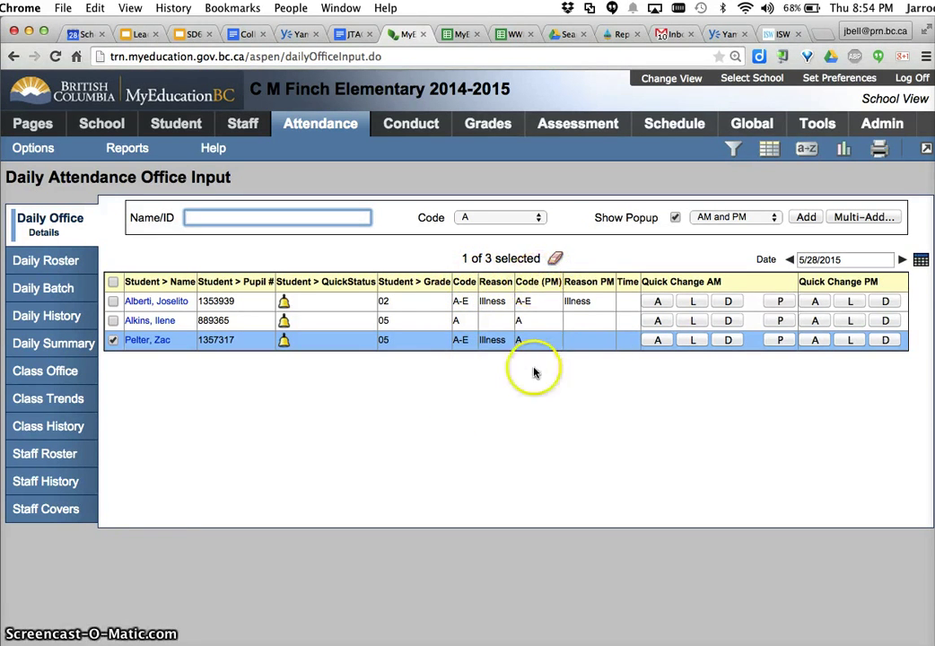
pyautogui.click(769, 154)
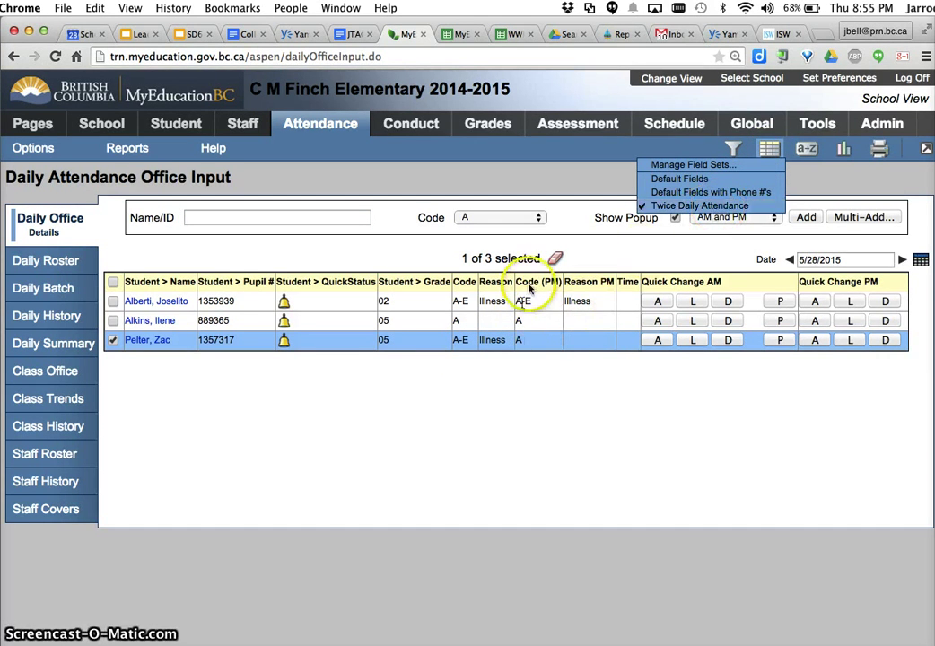
pyautogui.click(543, 338)
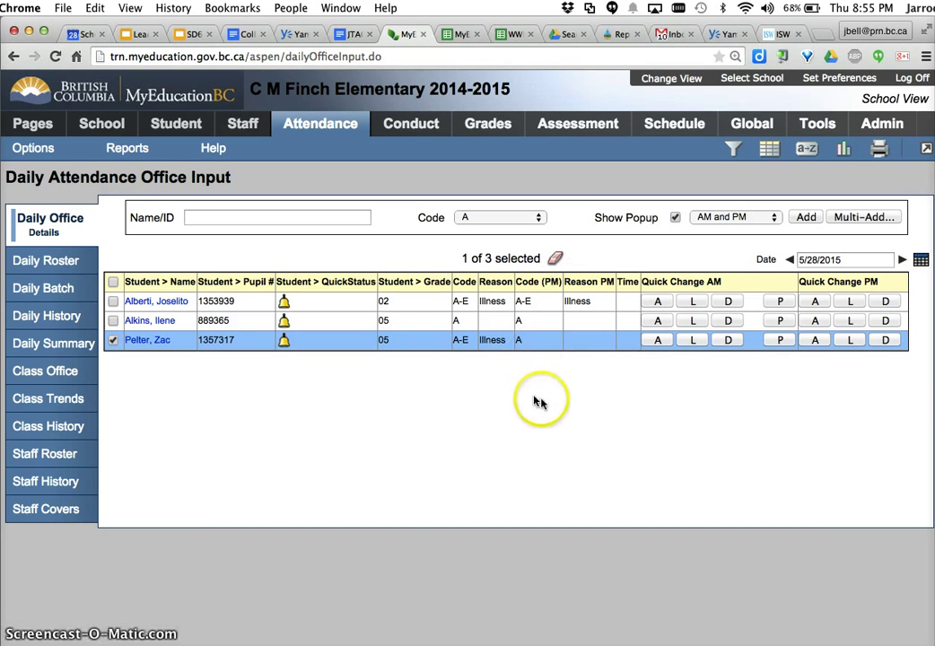
# - Untick the new student's row so no students in the list are selected
pyautogui.click(116, 341)
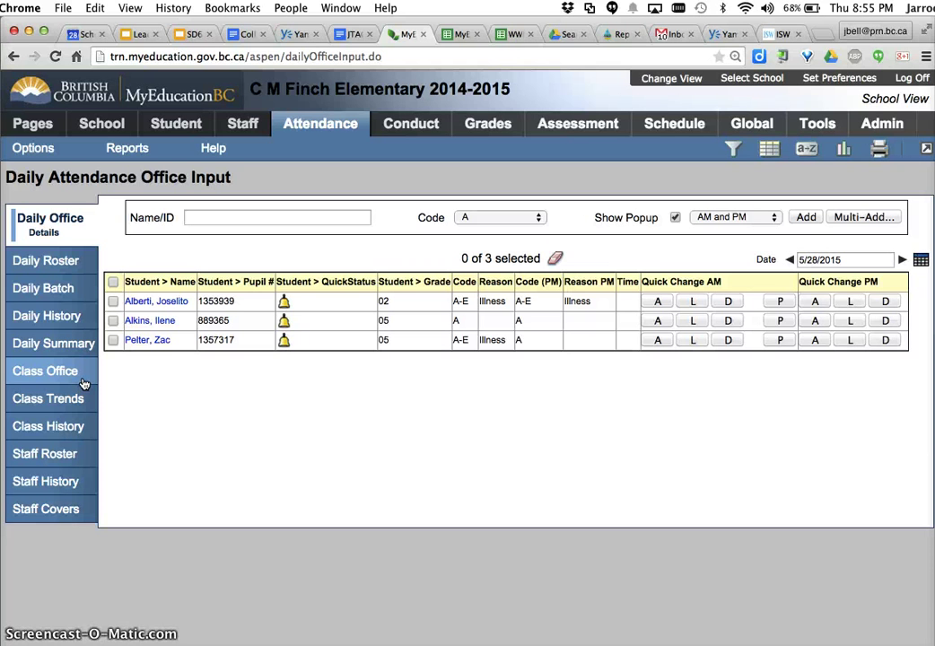
pyautogui.click(96, 381)
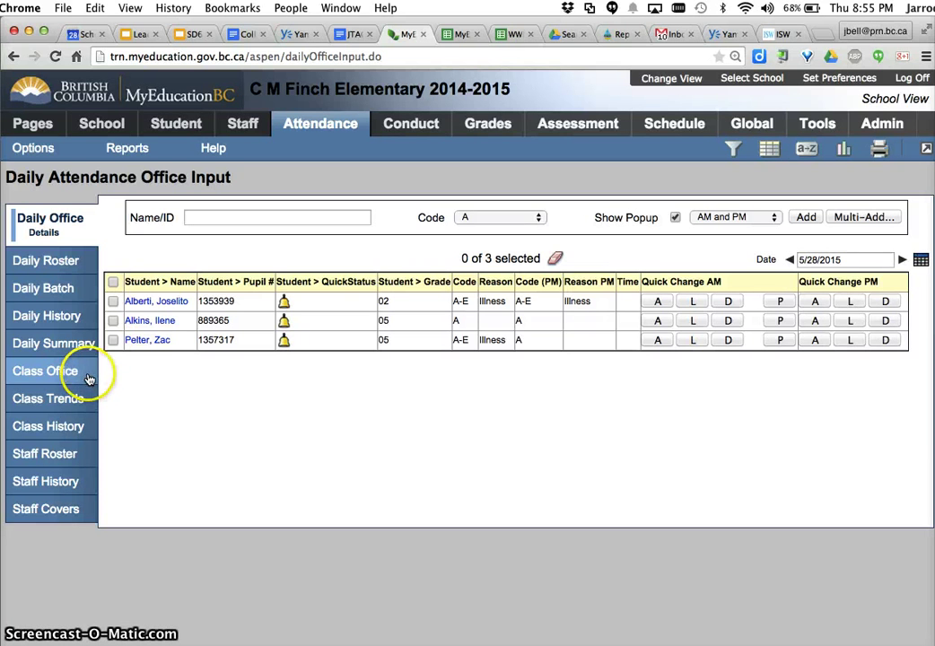
pyautogui.click(79, 364)
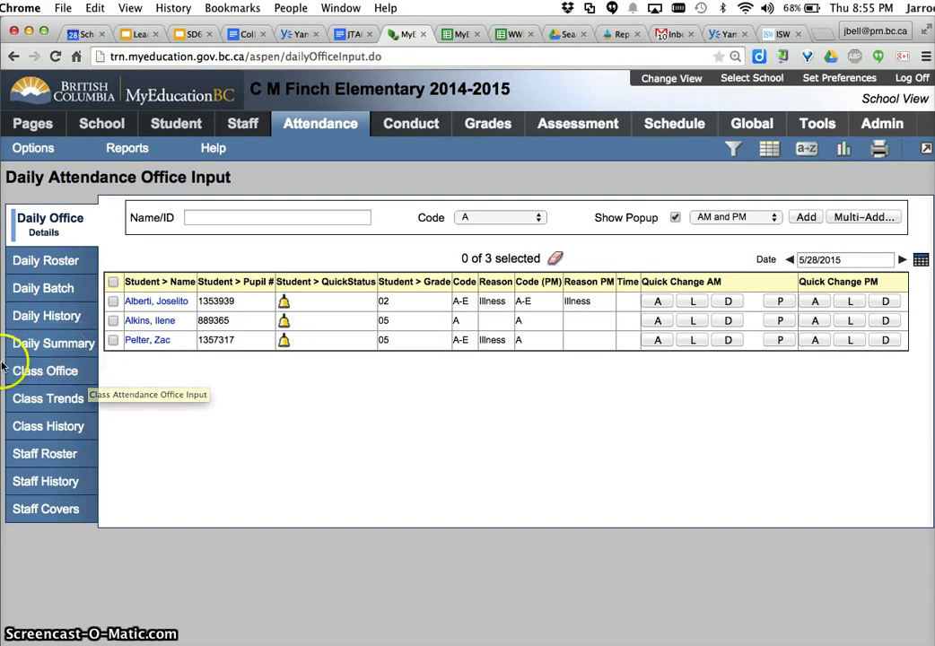
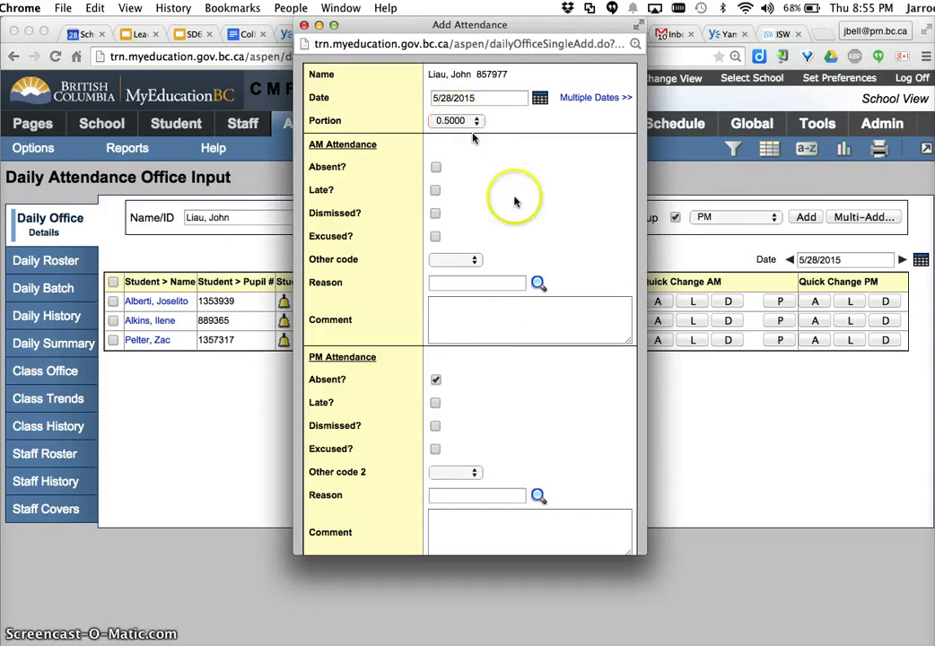
# - Mark the PM absence excused for Space Travel, comment 'going to Mars.', and save
pyautogui.click(435, 449)
pyautogui.click(449, 495)
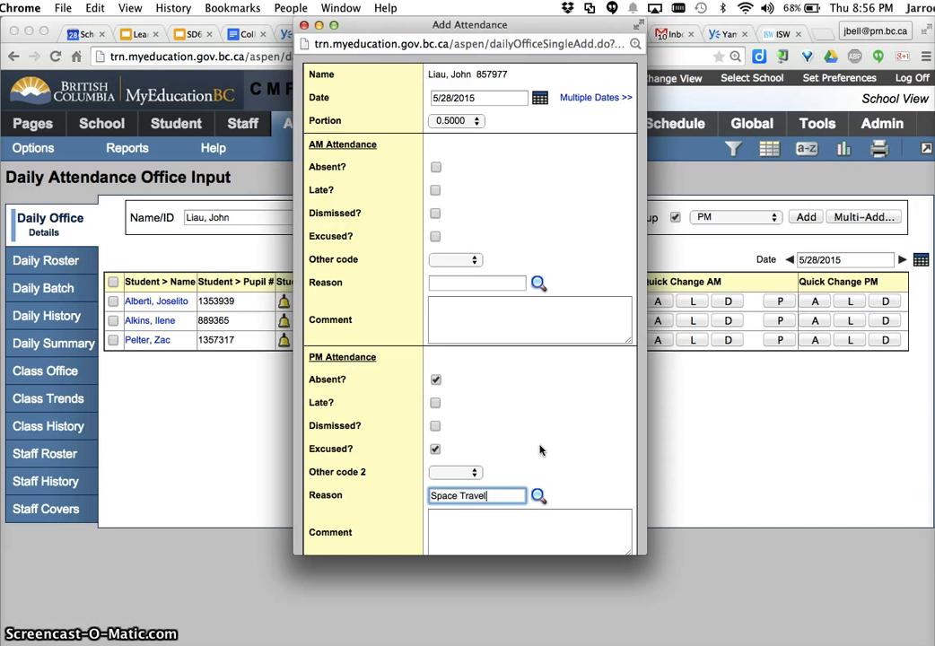
pyautogui.scroll(-2, 539, 449)
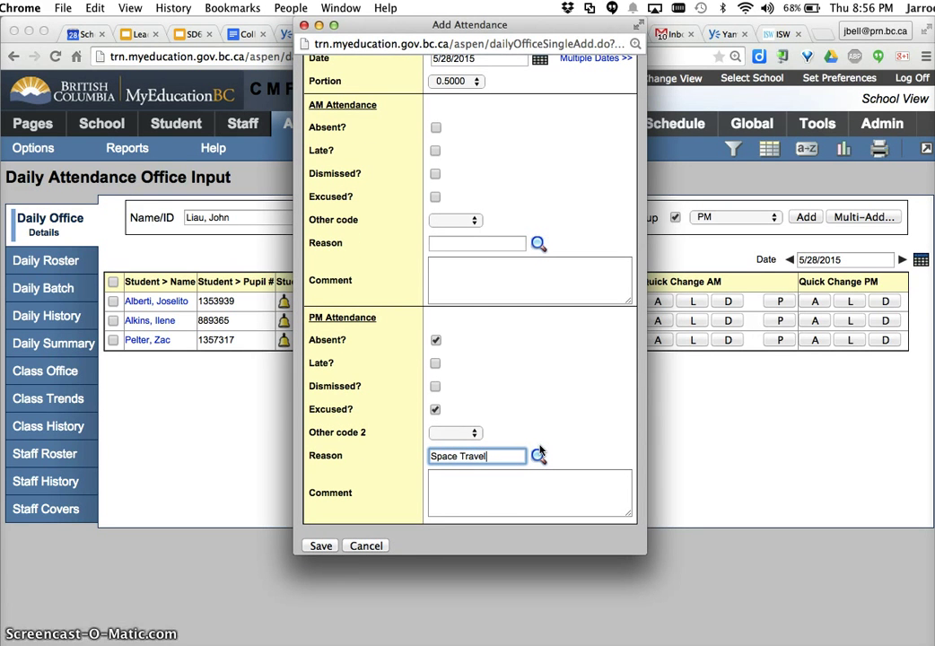
pyautogui.click(467, 500)
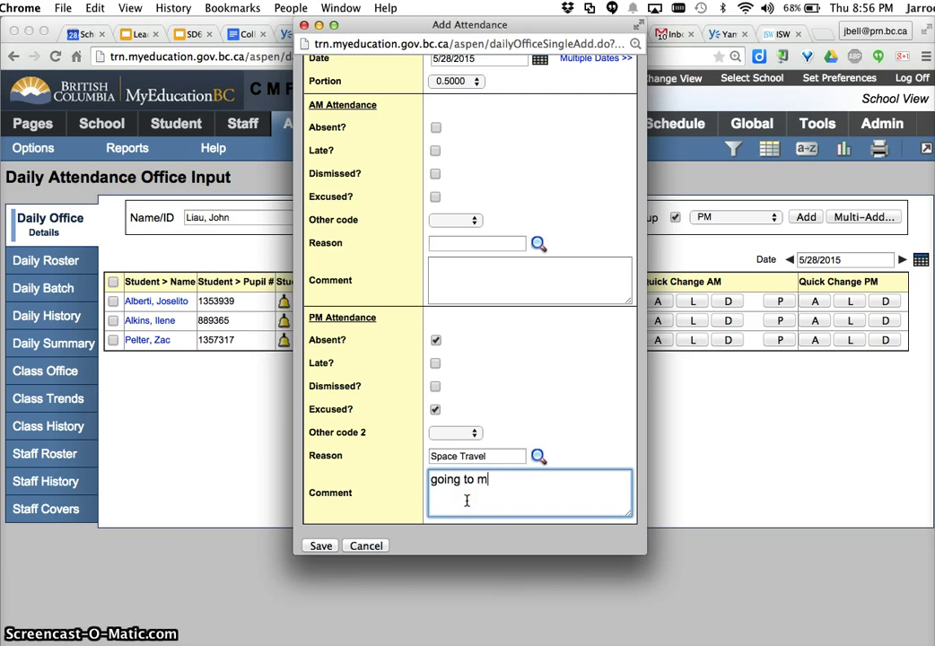
pyautogui.write('going to Mars.')
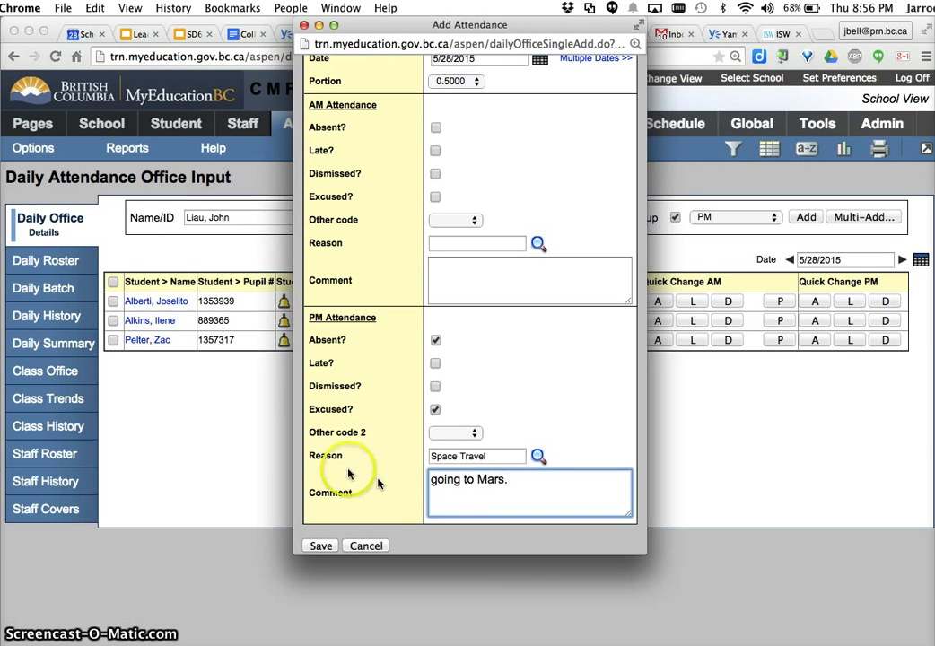
pyautogui.click(316, 546)
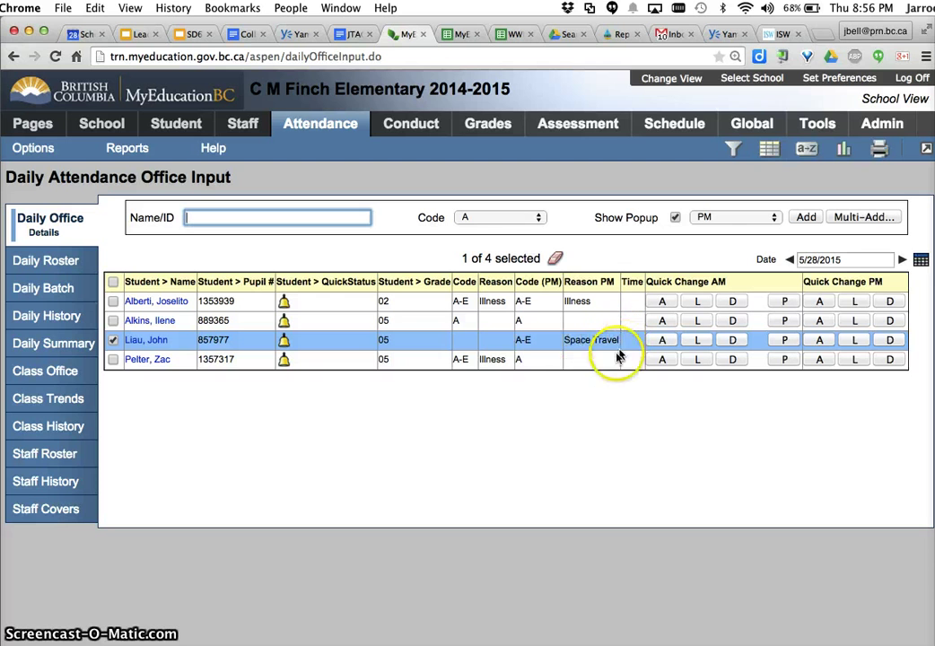
pyautogui.click(528, 341)
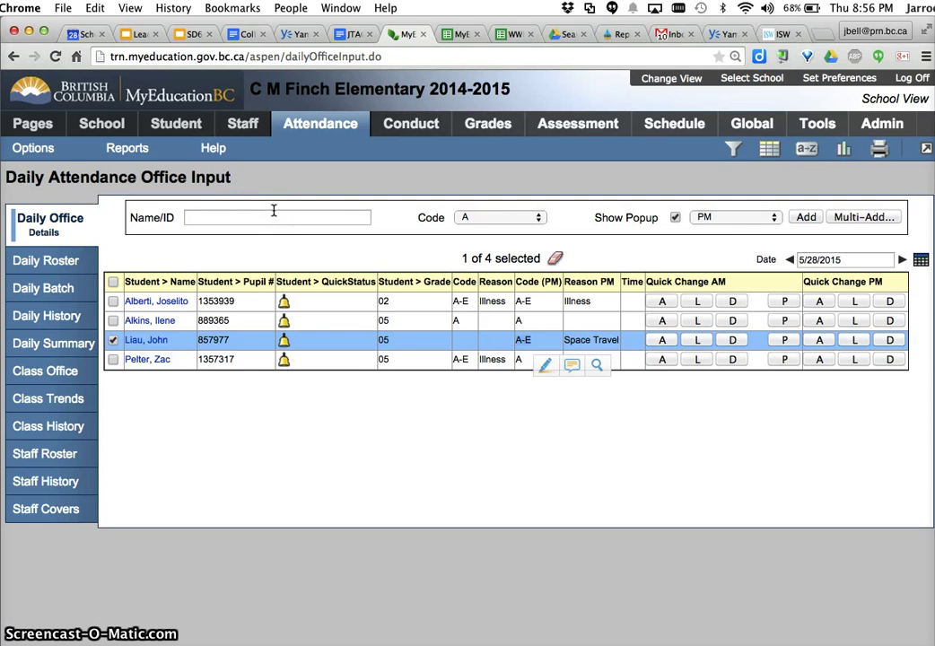
pyautogui.click(487, 217)
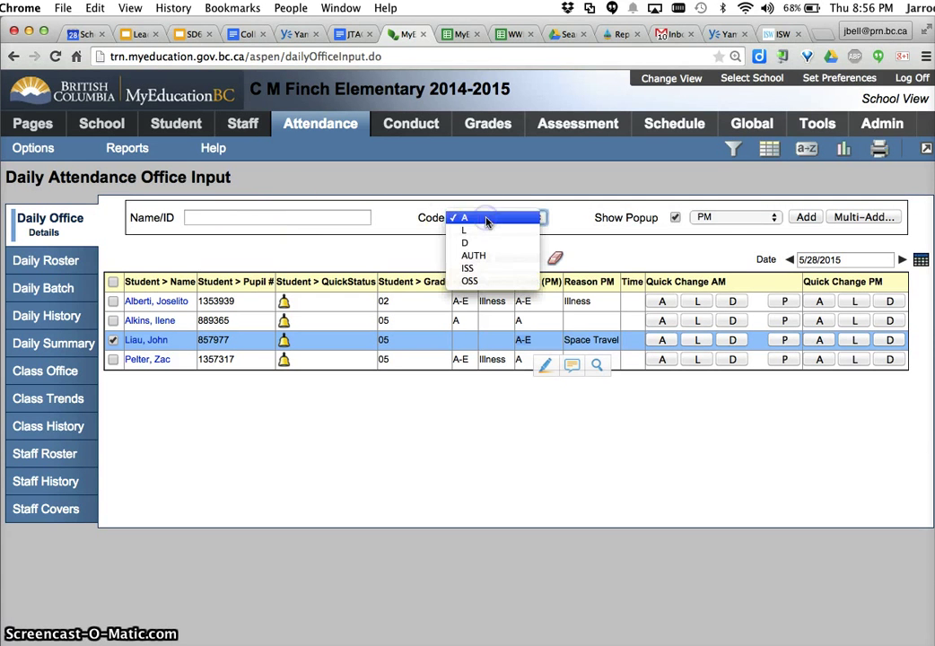
pyautogui.moveTo(487, 222); pyautogui.dragTo(326, 217)
pyautogui.click(327, 217)
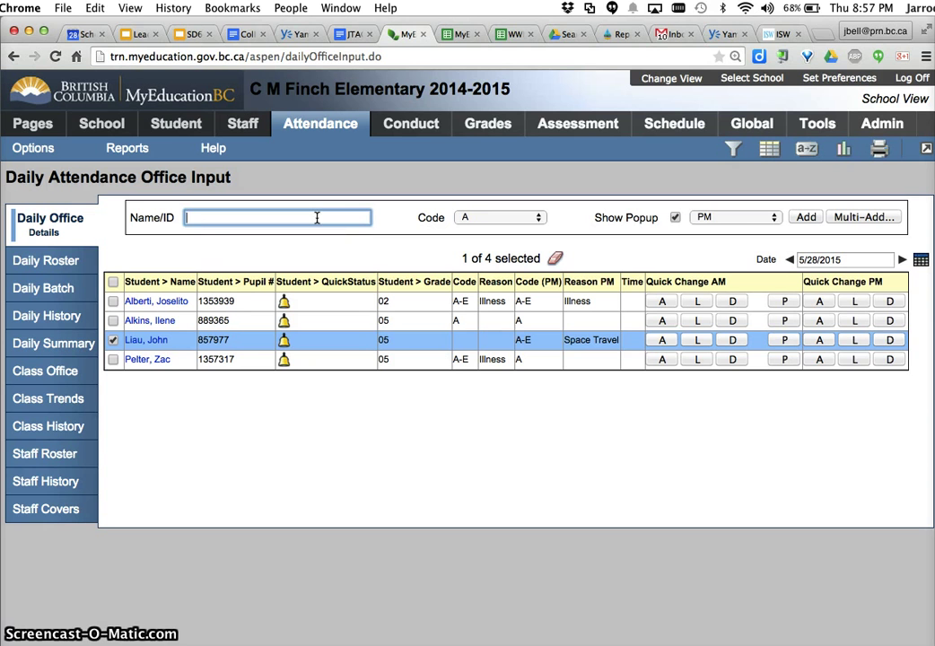
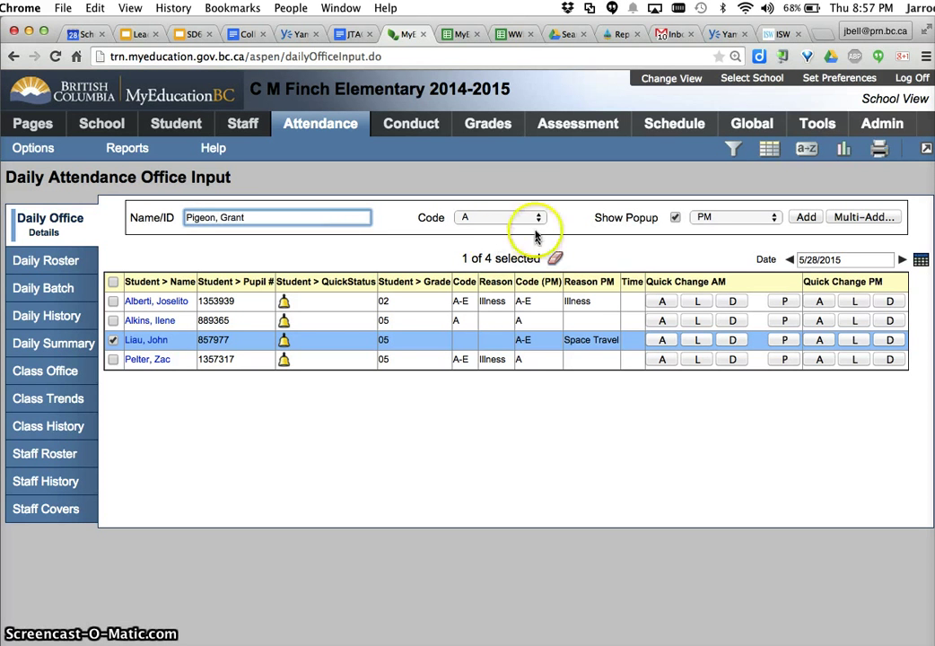
# - Add the student to the daily list with code L (late) for the AM
pyautogui.click(533, 217)
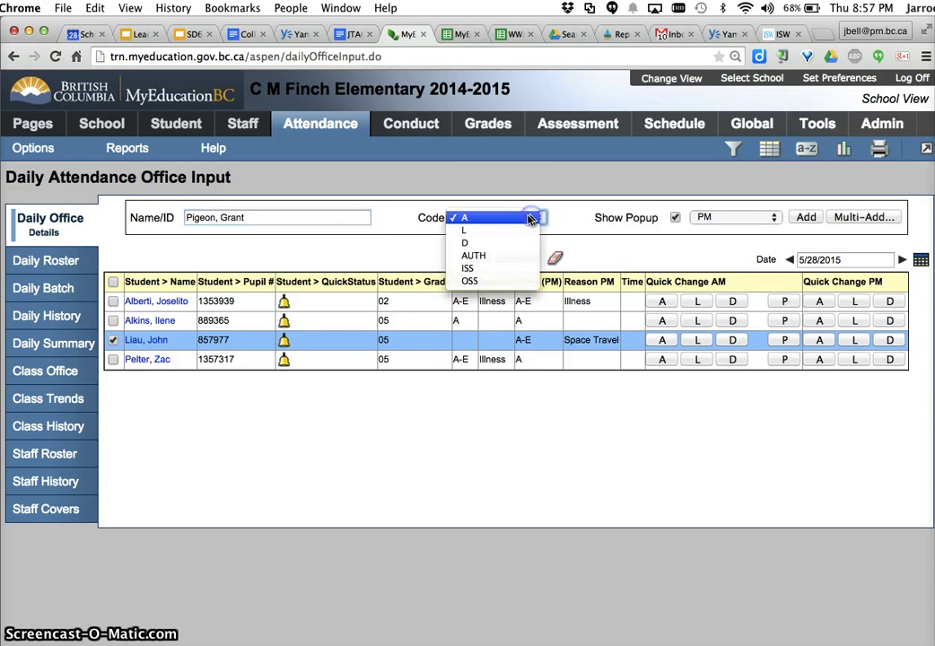
pyautogui.click(519, 230)
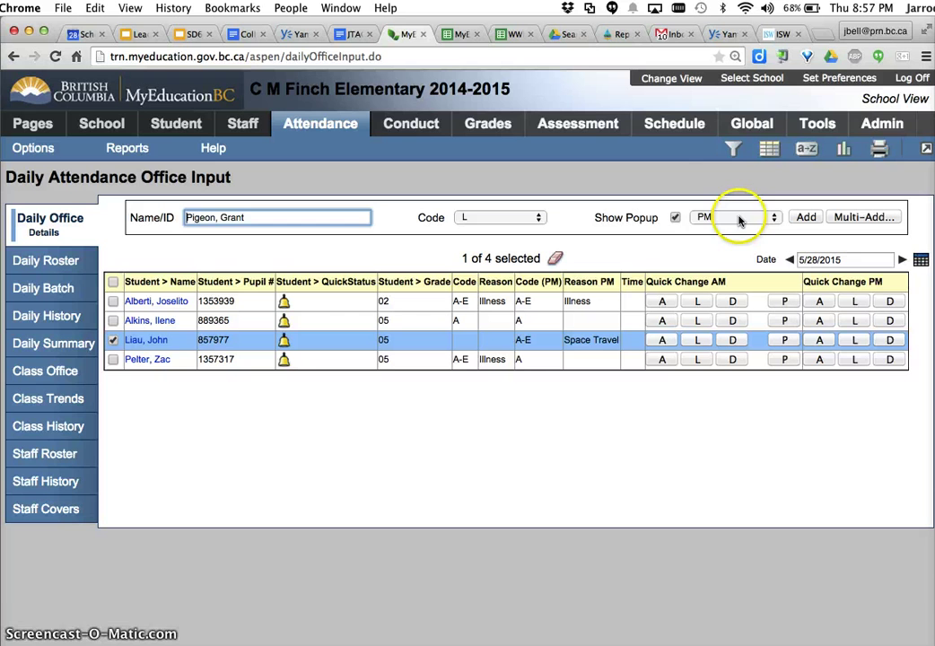
pyautogui.click(740, 216)
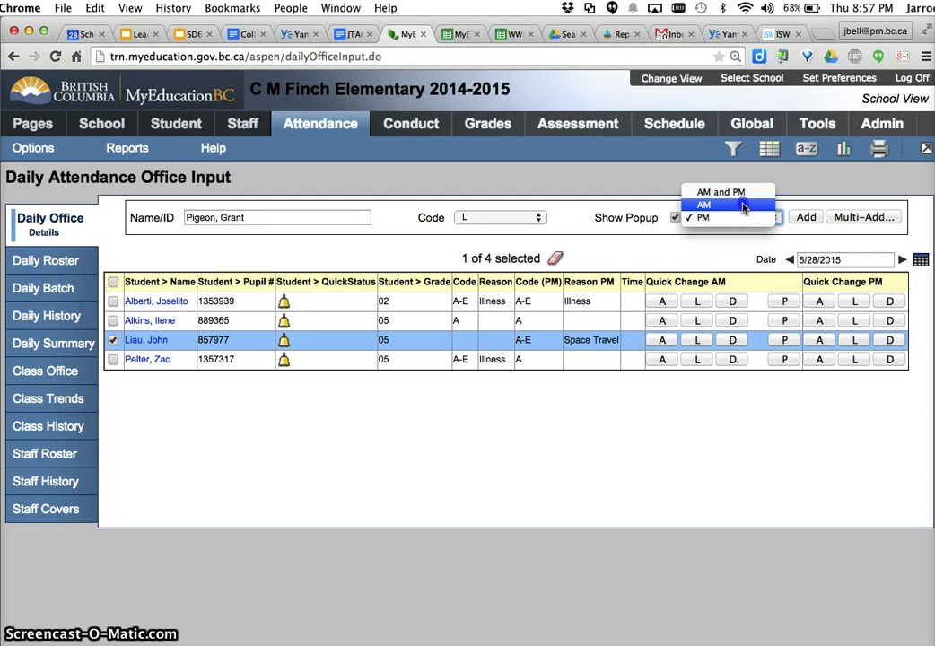
pyautogui.click(744, 205)
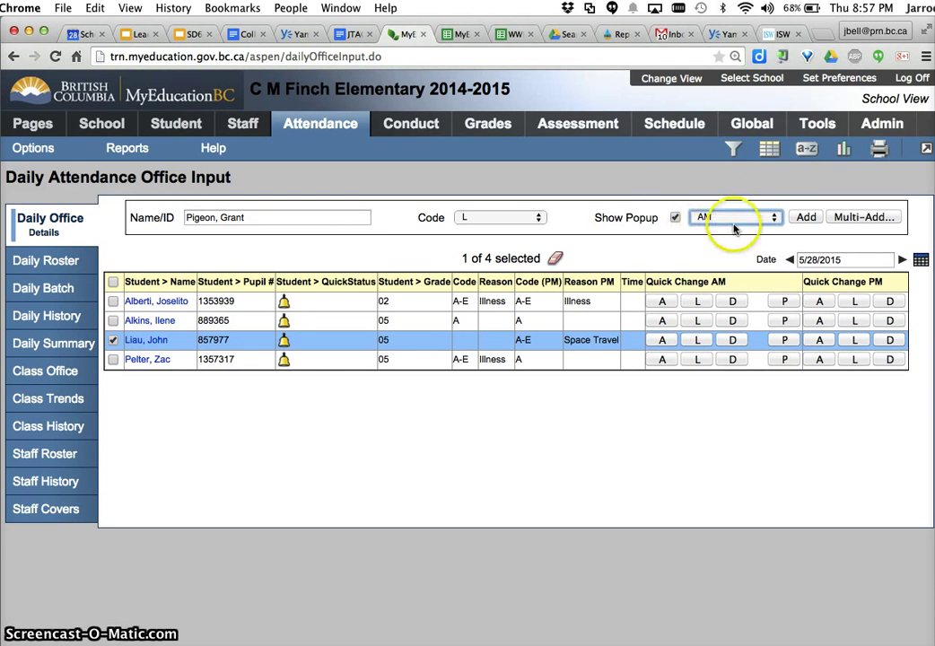
pyautogui.click(812, 218)
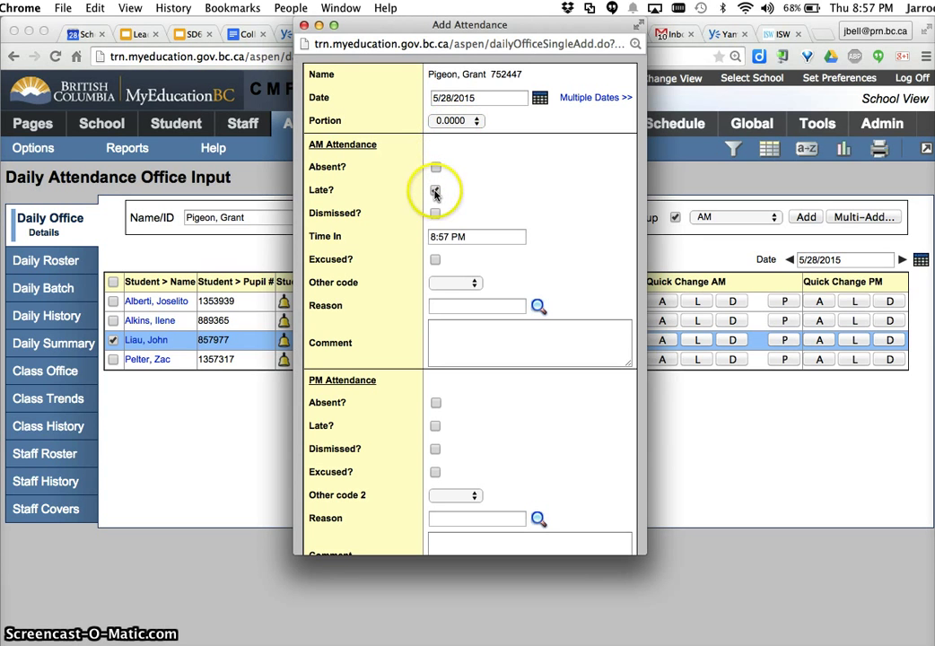
# - Set the student's time in to 9:47 AM and save the late entry
pyautogui.click(443, 236)
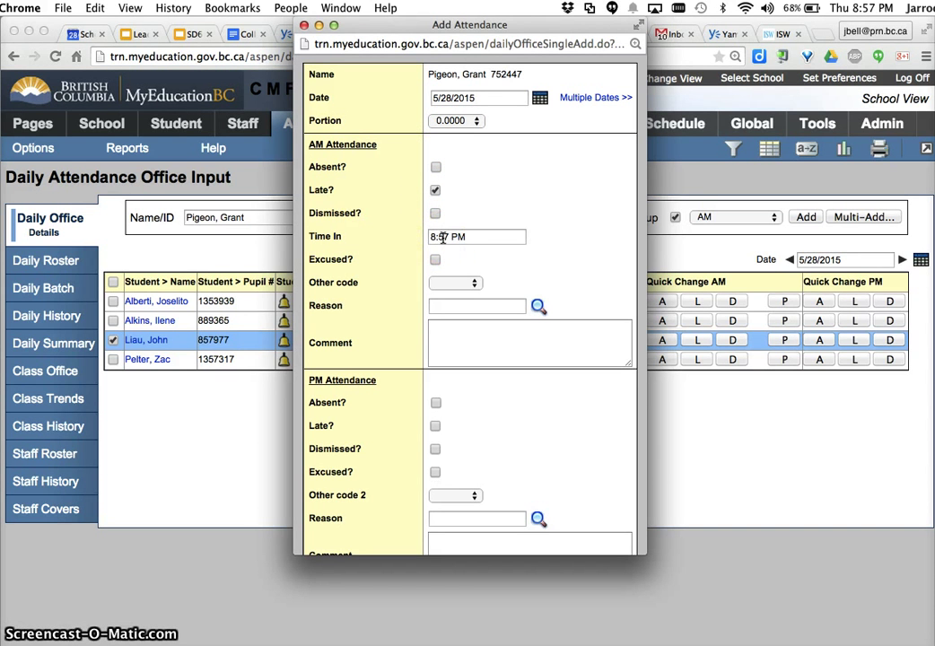
pyautogui.tripleClick(459, 238)
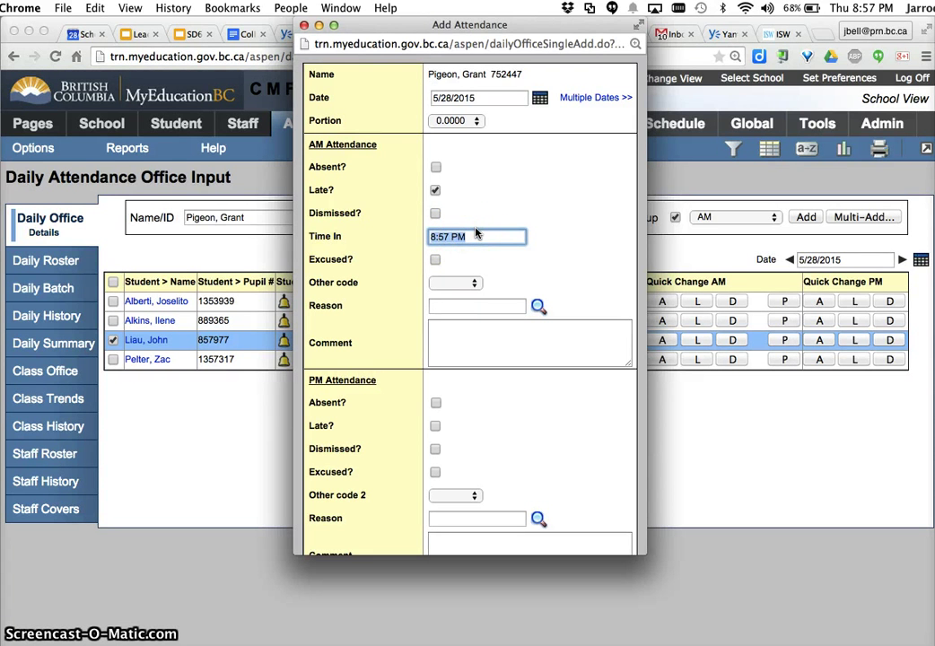
pyautogui.write('9:4')
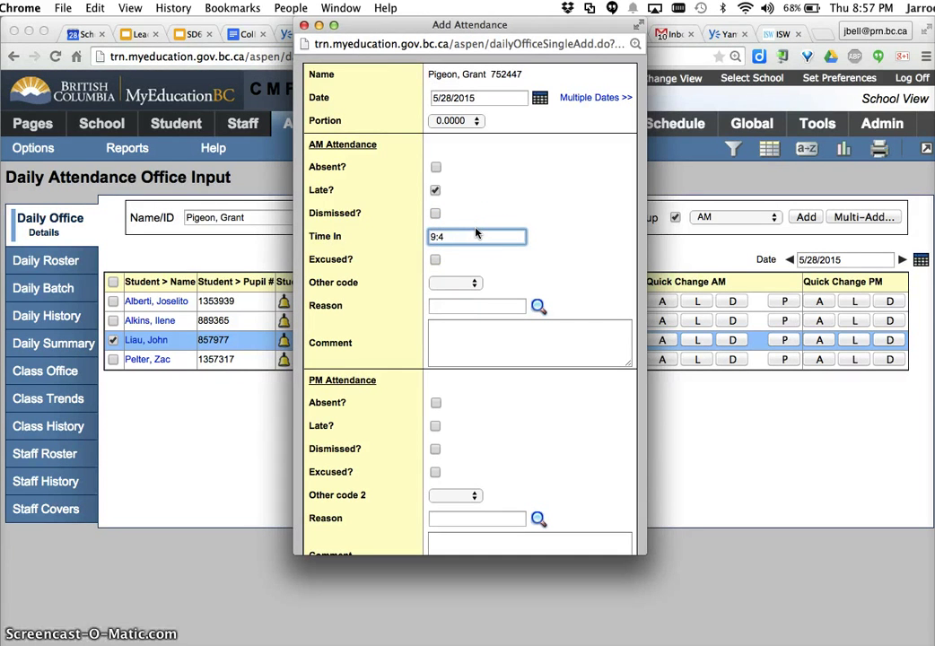
pyautogui.write('7 AM')
pyautogui.click(383, 244)
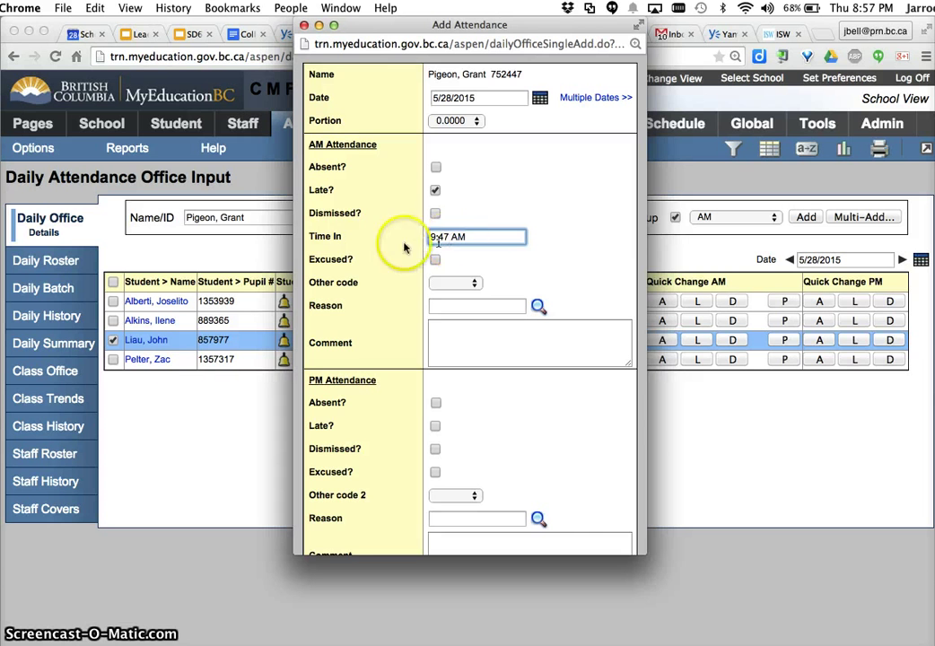
pyautogui.click(432, 328)
pyautogui.click(466, 308)
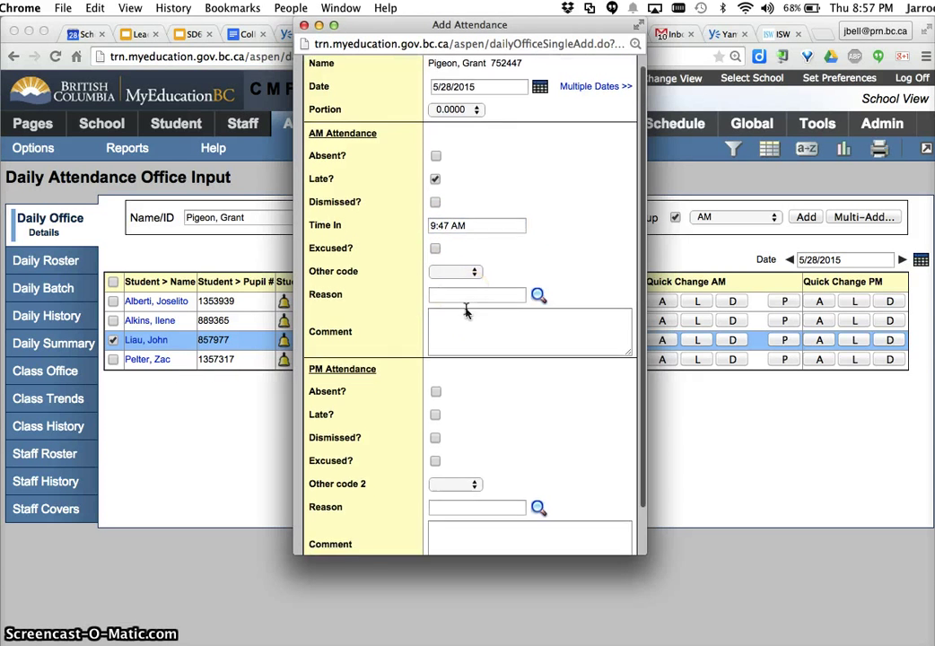
pyautogui.scroll(-3, 465, 309)
pyautogui.click(464, 312)
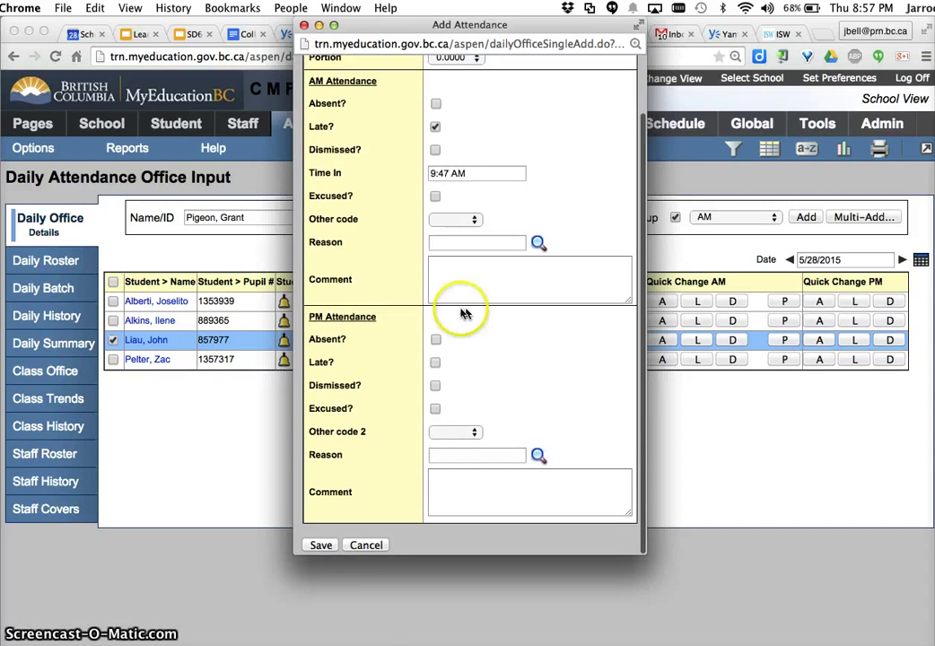
pyautogui.click(335, 545)
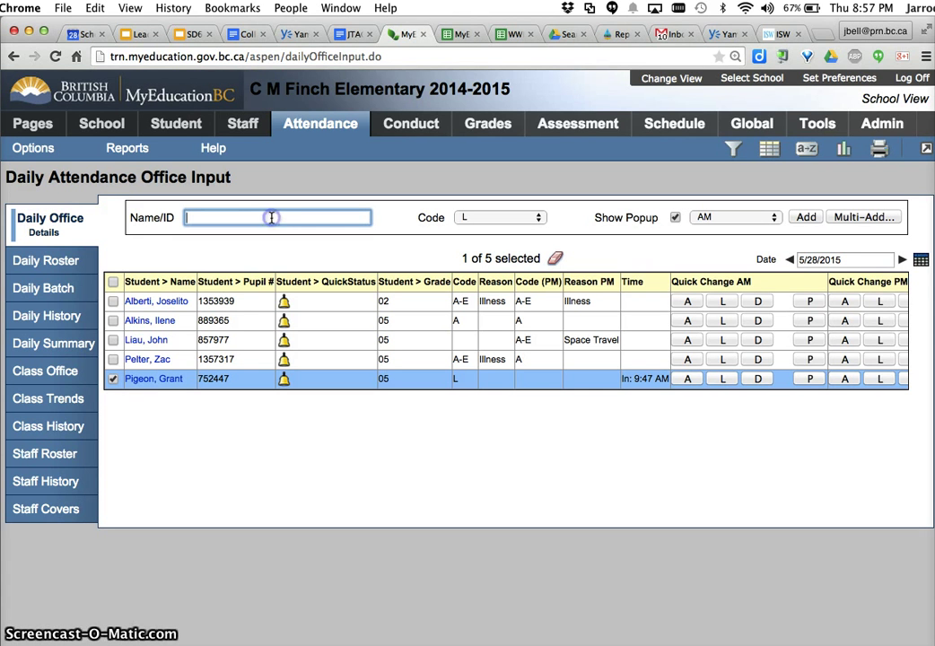
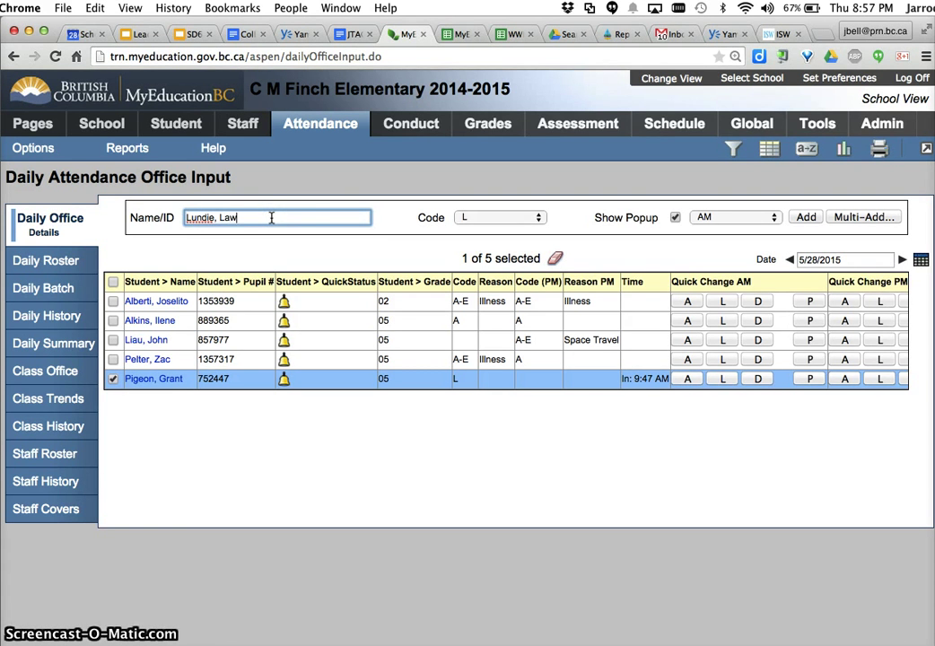
# - Add the next student to the daily list with code D (dismissed) for the PM
pyautogui.click(496, 219)
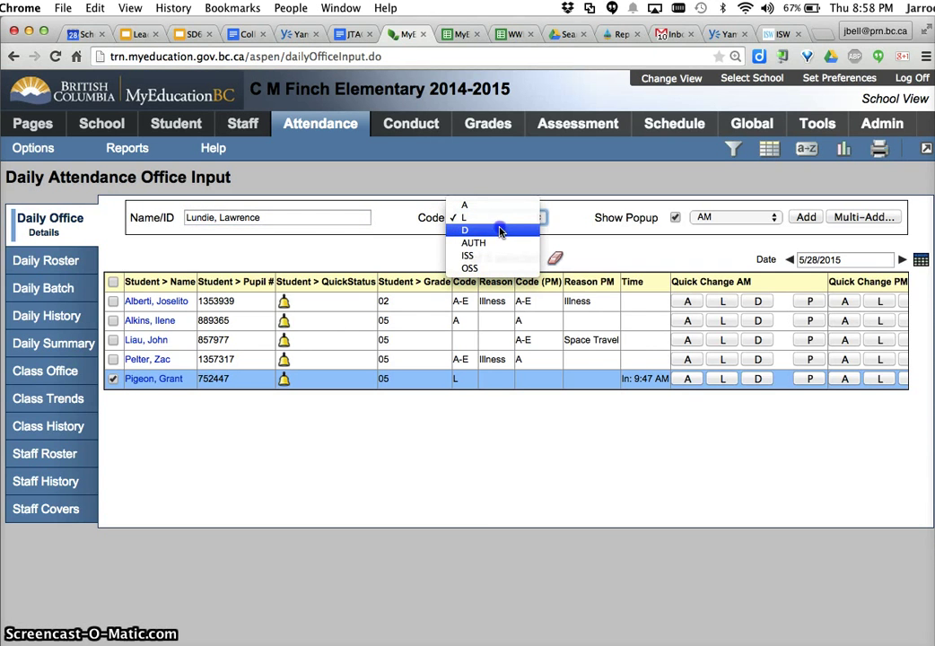
pyautogui.click(500, 232)
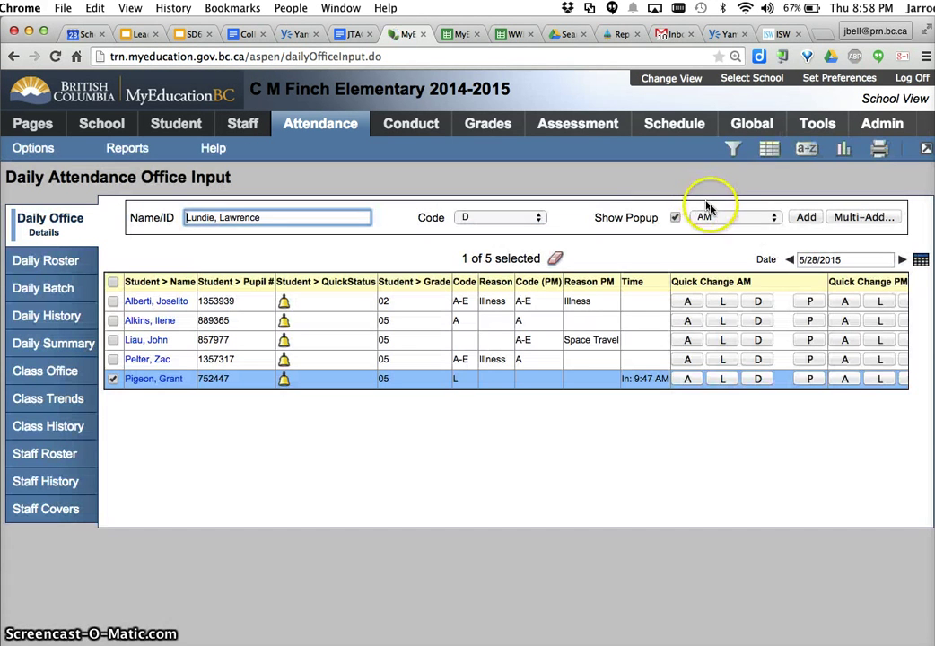
pyautogui.click(744, 224)
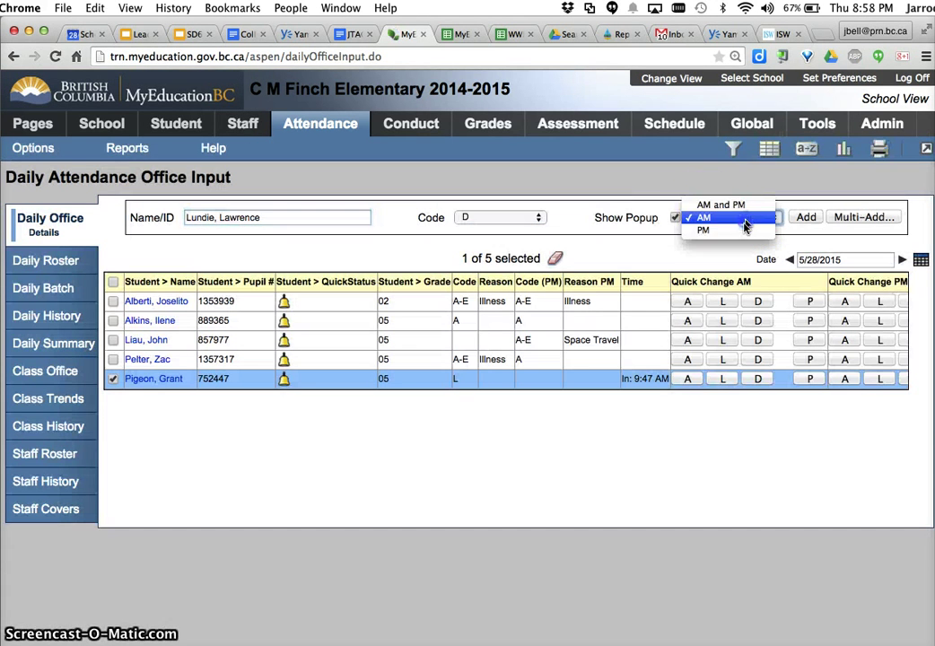
pyautogui.click(745, 230)
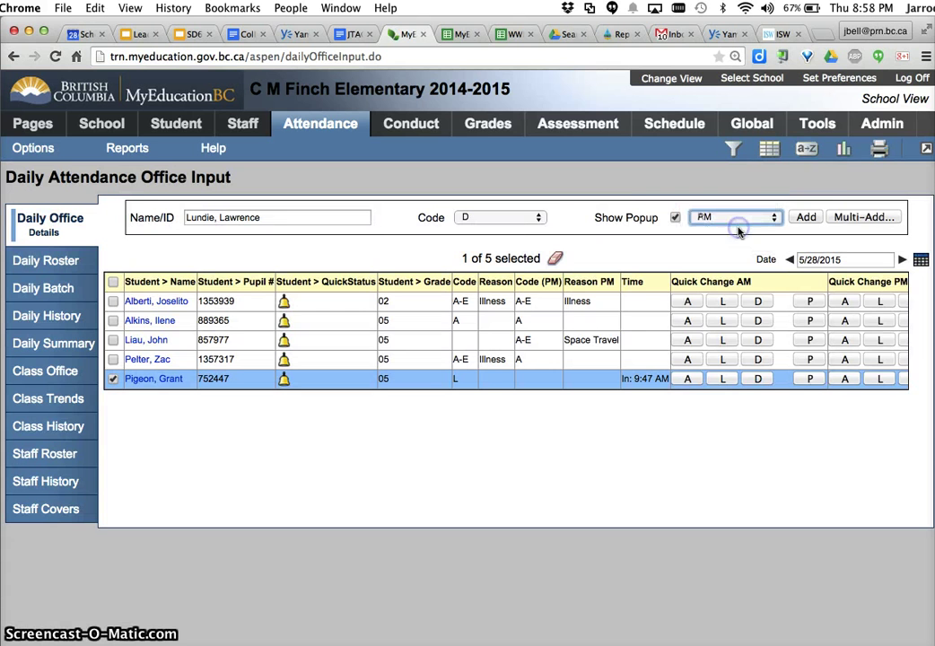
pyautogui.click(812, 217)
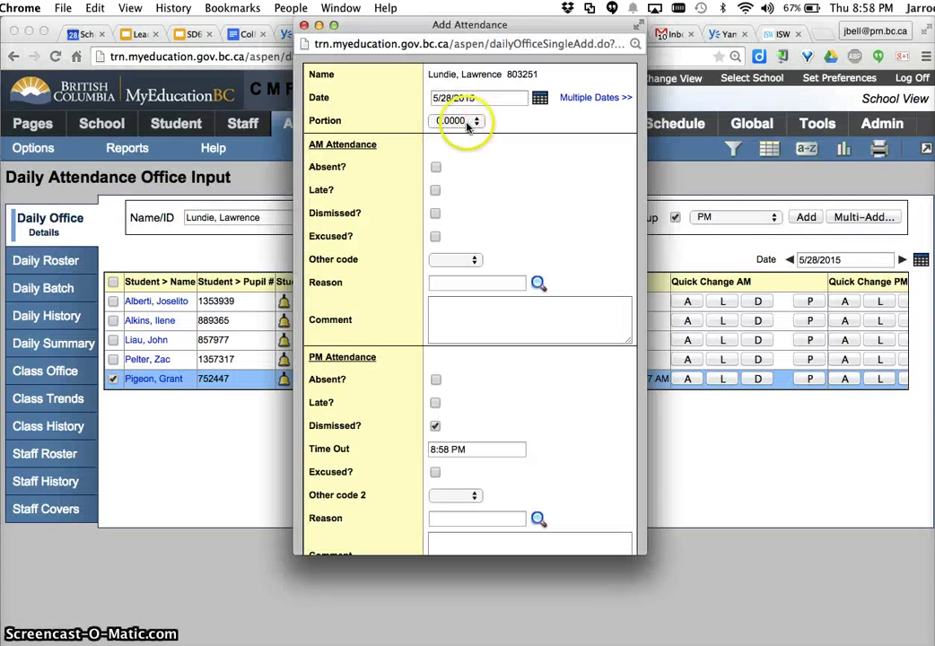
# - Set the dismissal time out to 2:15 PM and save the entry
pyautogui.scroll(-2, 467, 129)
pyautogui.scroll(2, 468, 128)
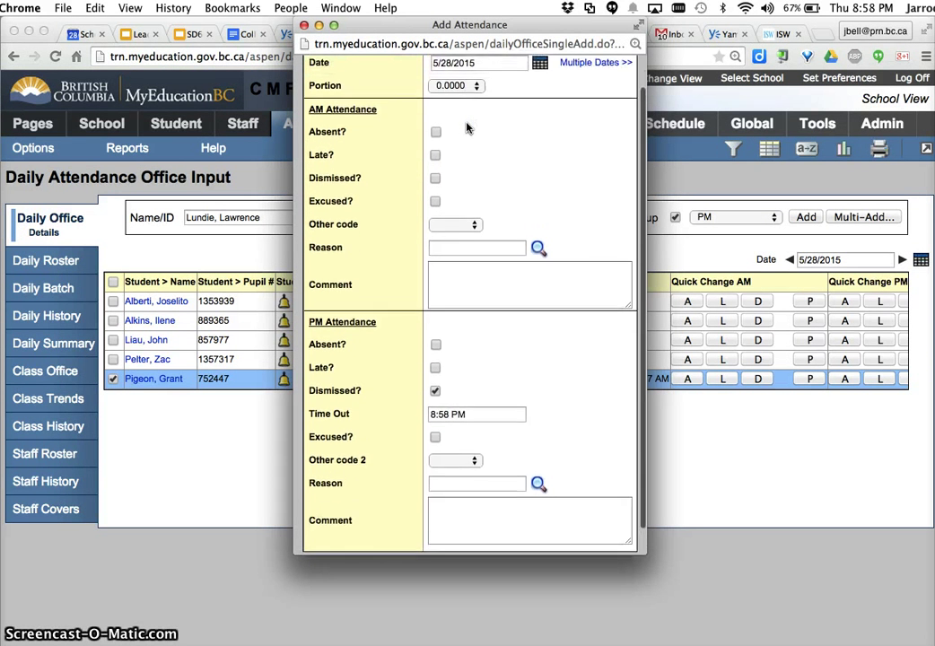
pyautogui.scroll(-2, 468, 128)
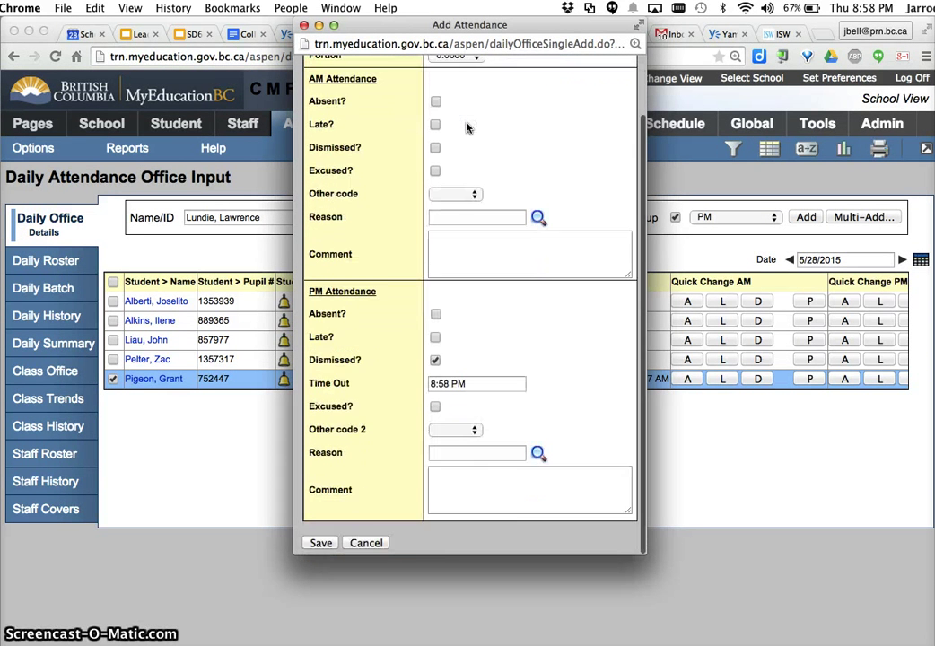
pyautogui.click(443, 387)
pyautogui.doubleClick(442, 387)
pyautogui.write('2')
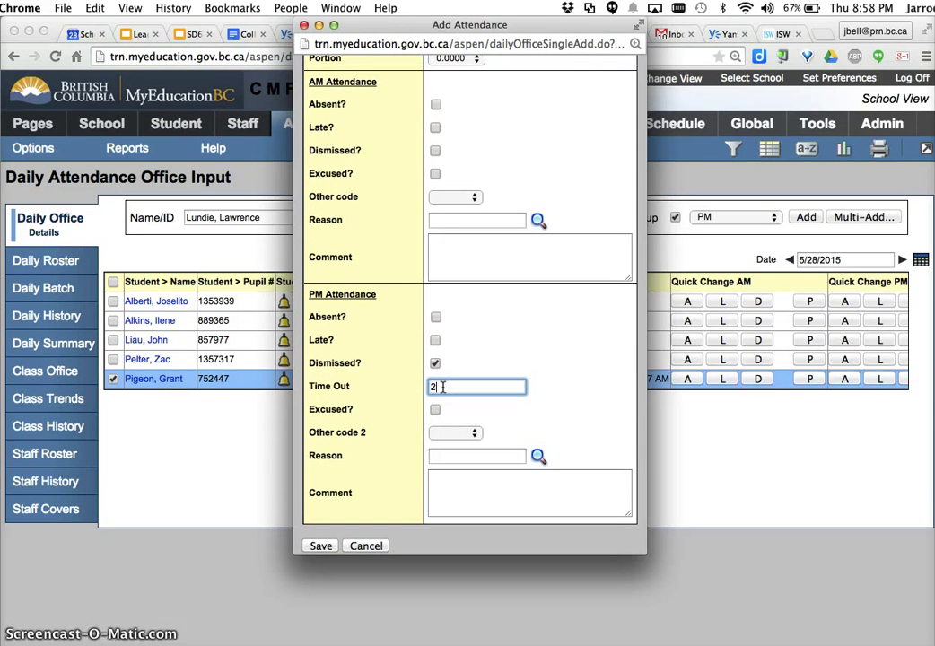
pyautogui.write(':15')
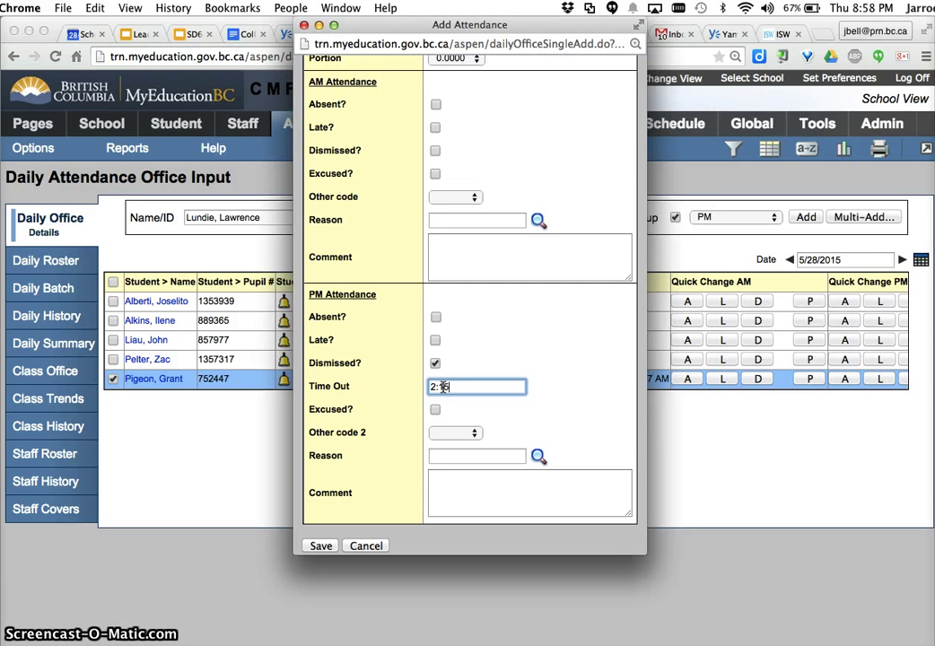
pyautogui.write(' pm')
pyautogui.click(389, 432)
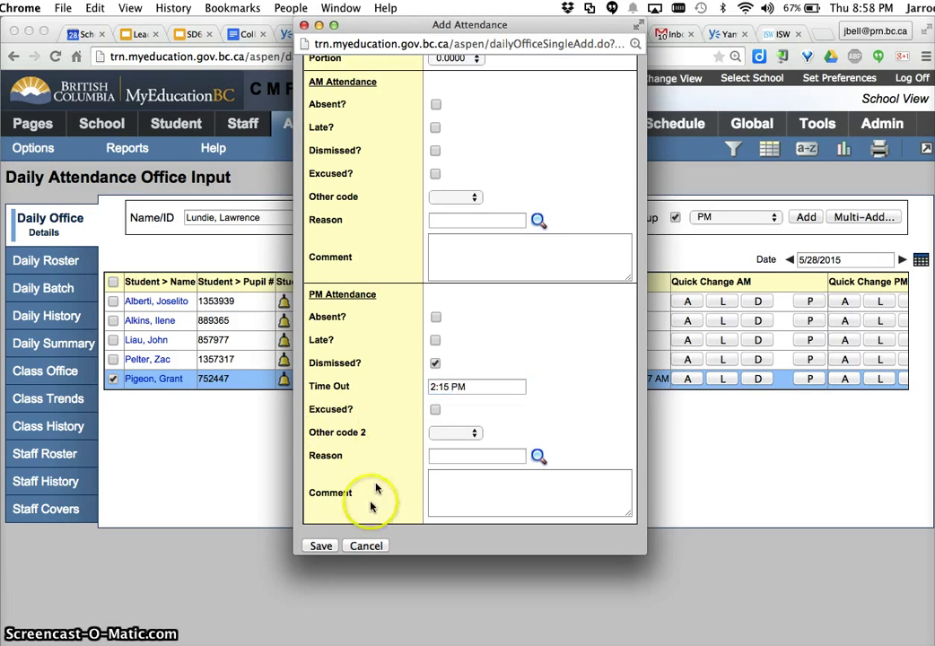
pyautogui.click(321, 546)
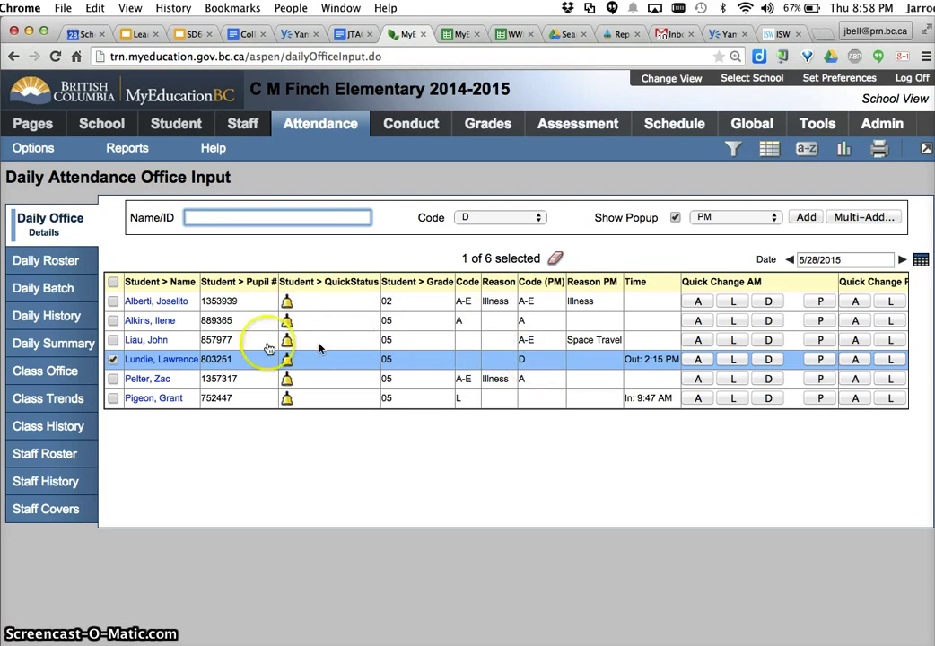
# - Add a 2:20 PM Arrival time to the dismissed student's Arrivals & Departures
pyautogui.click(176, 359)
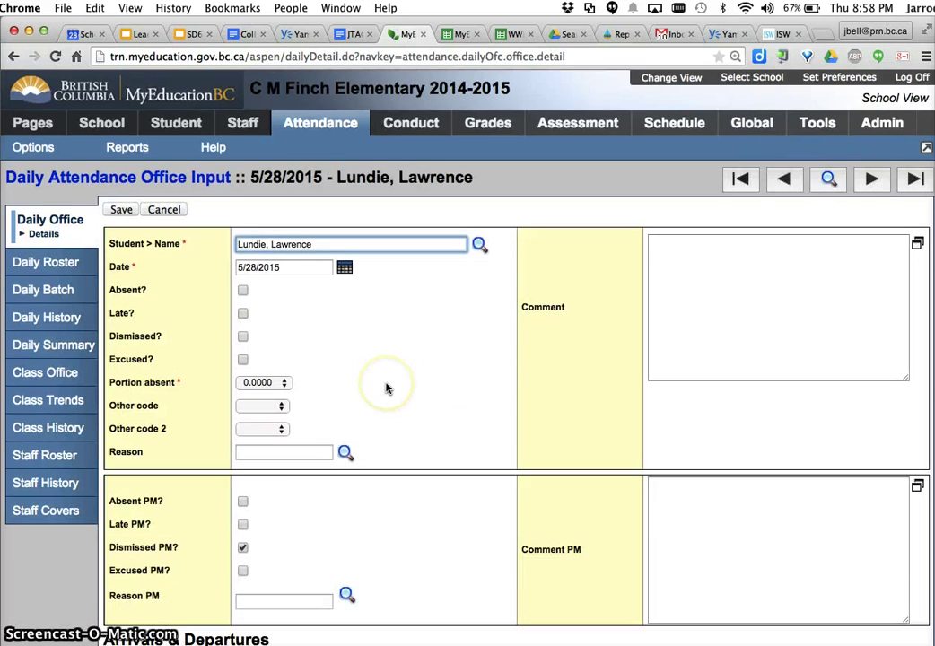
pyautogui.scroll(-2, 386, 388)
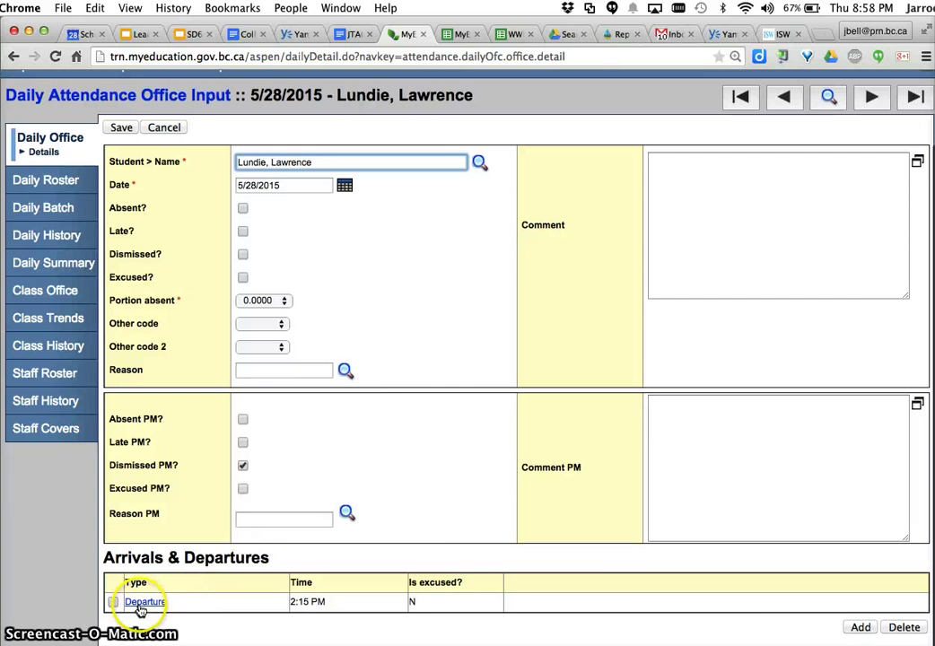
pyautogui.click(859, 628)
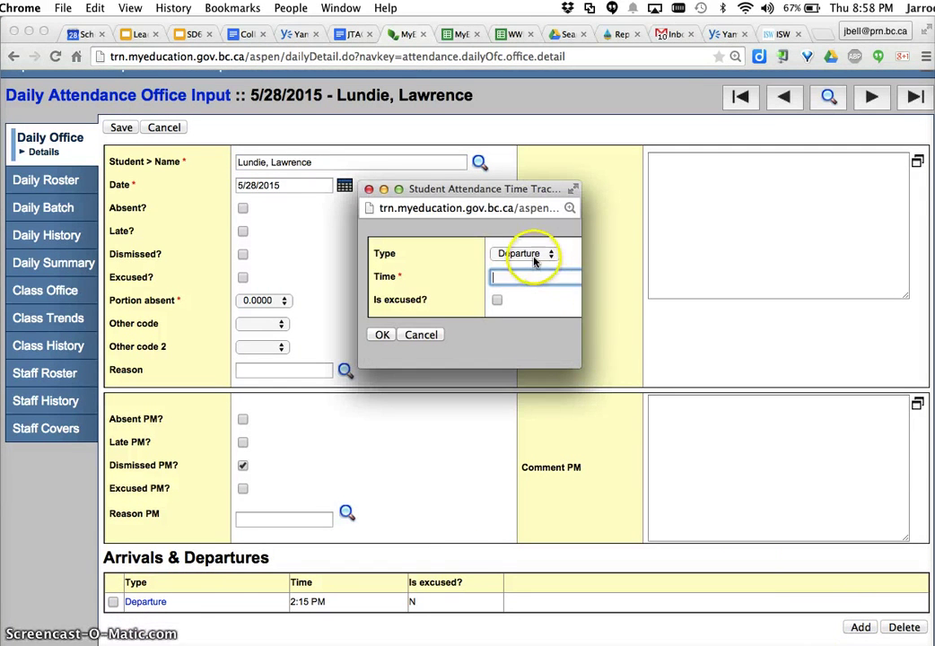
pyautogui.click(534, 260)
pyautogui.click(536, 260)
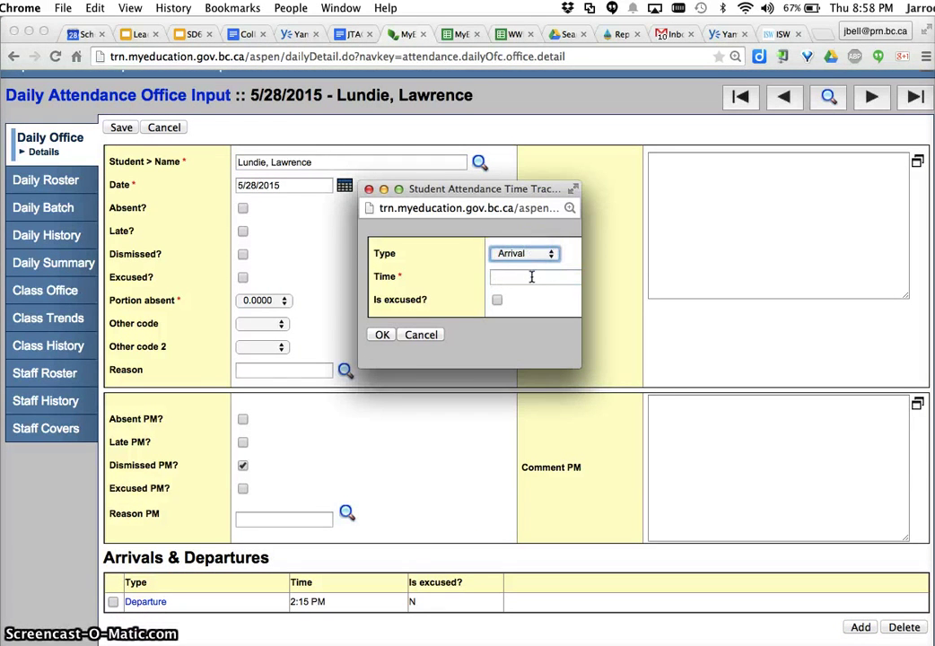
pyautogui.click(531, 277)
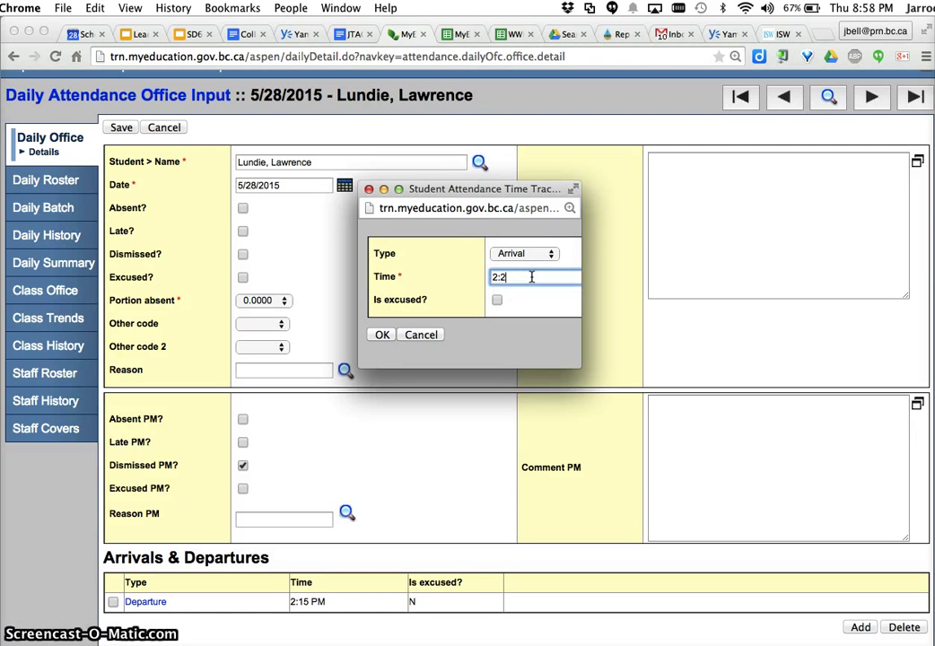
pyautogui.write('2:20 pm')
pyautogui.click(509, 303)
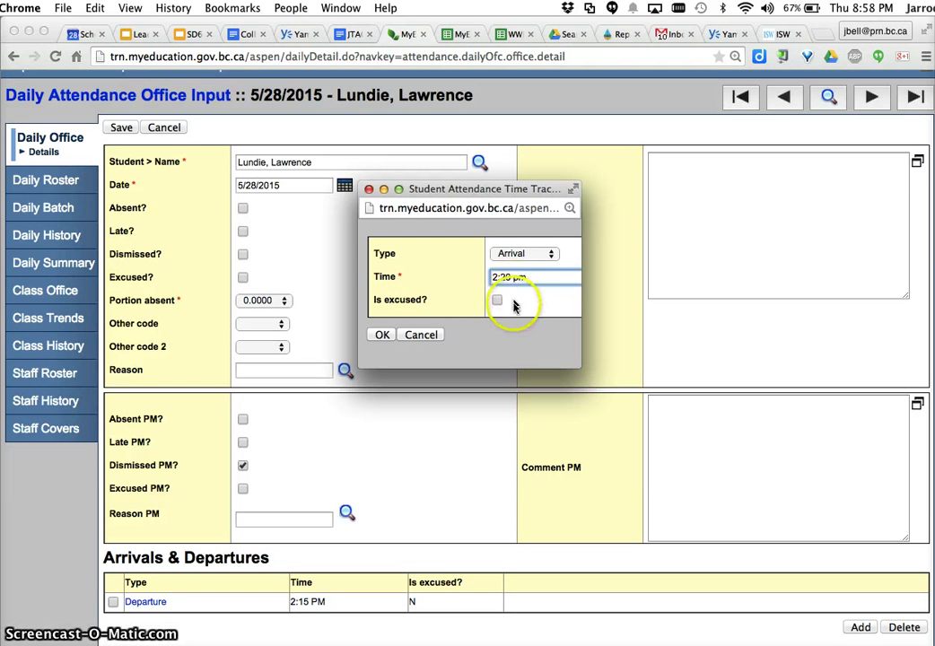
pyautogui.click(382, 335)
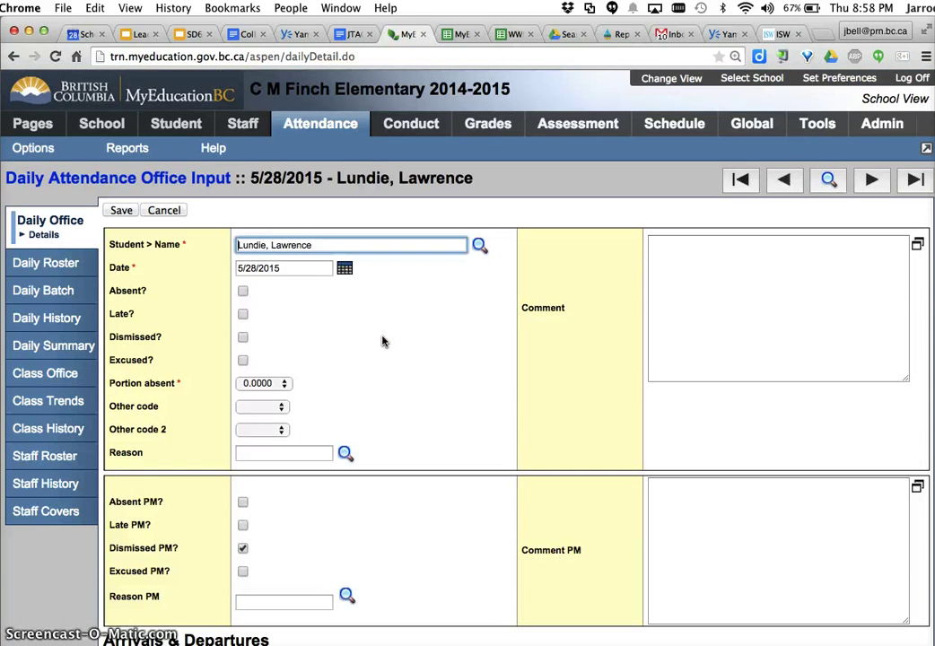
# - Review the updated details and return to the daily office attendance list
pyautogui.scroll(-3, 395, 428)
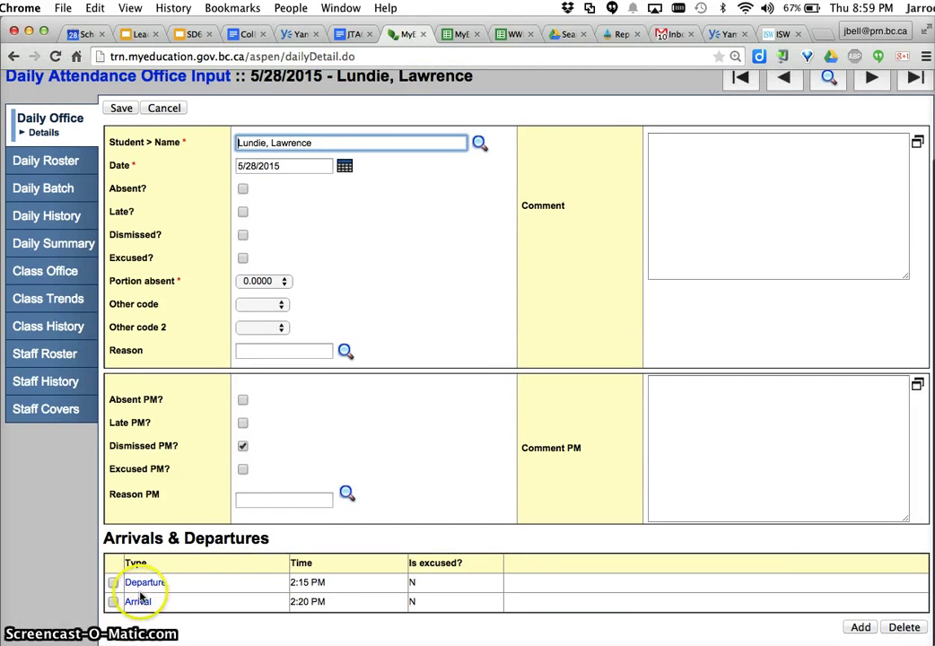
pyautogui.scroll(-1, 238, 590)
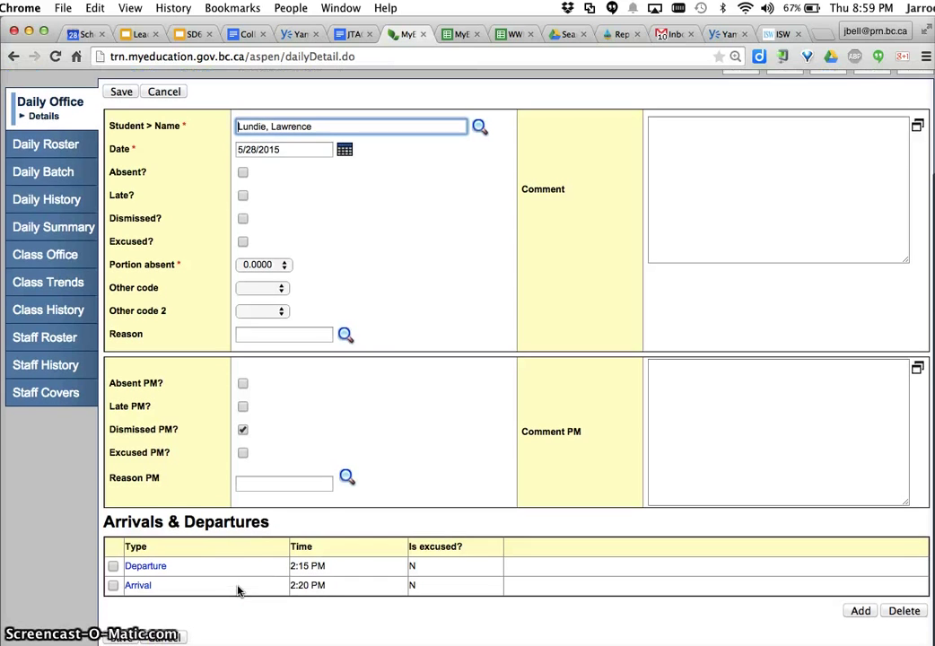
pyautogui.scroll(1, 238, 590)
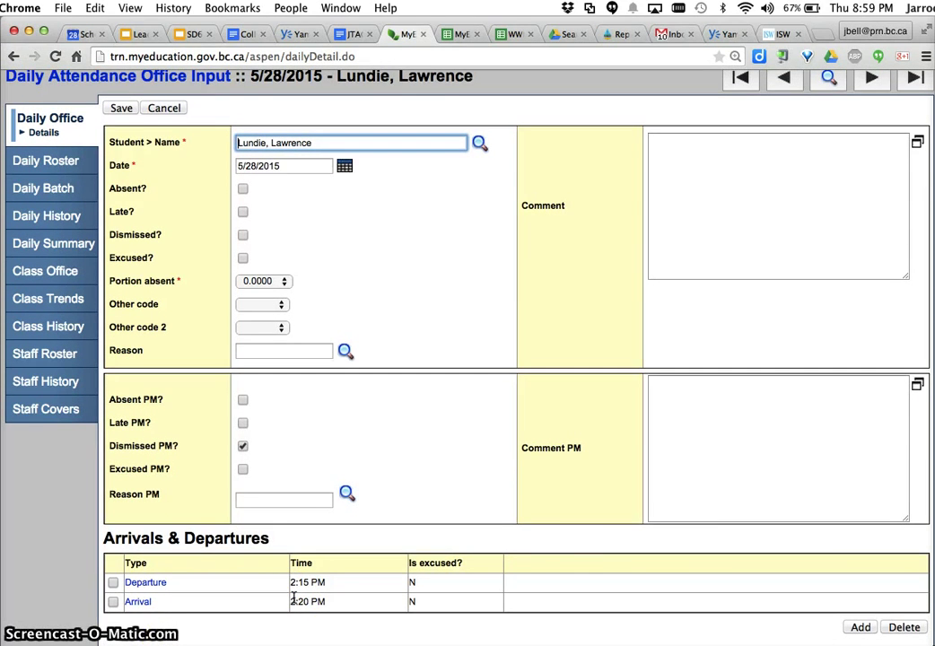
pyautogui.scroll(5, 293, 599)
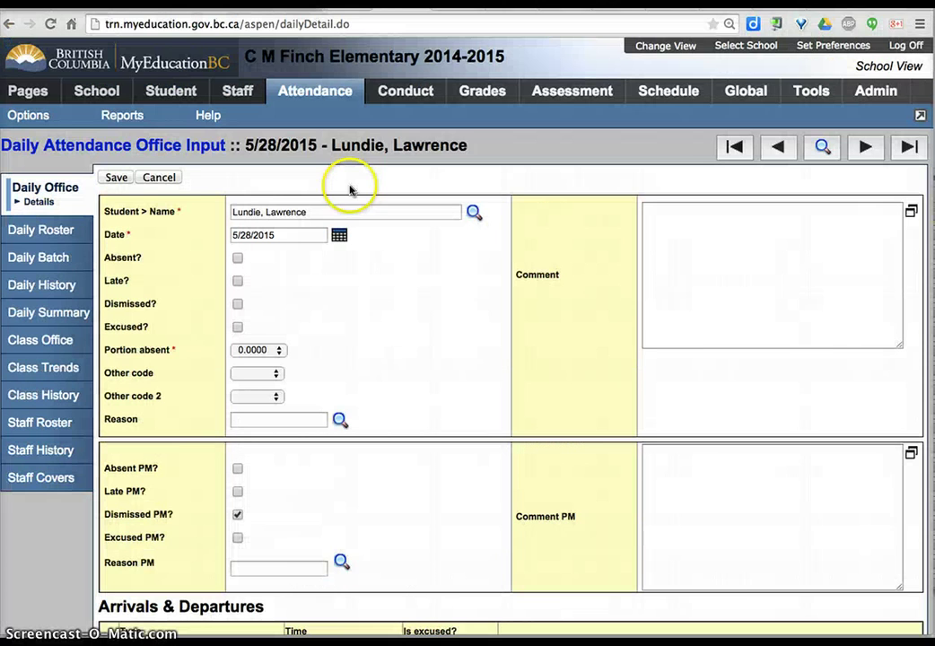
pyautogui.click(142, 149)
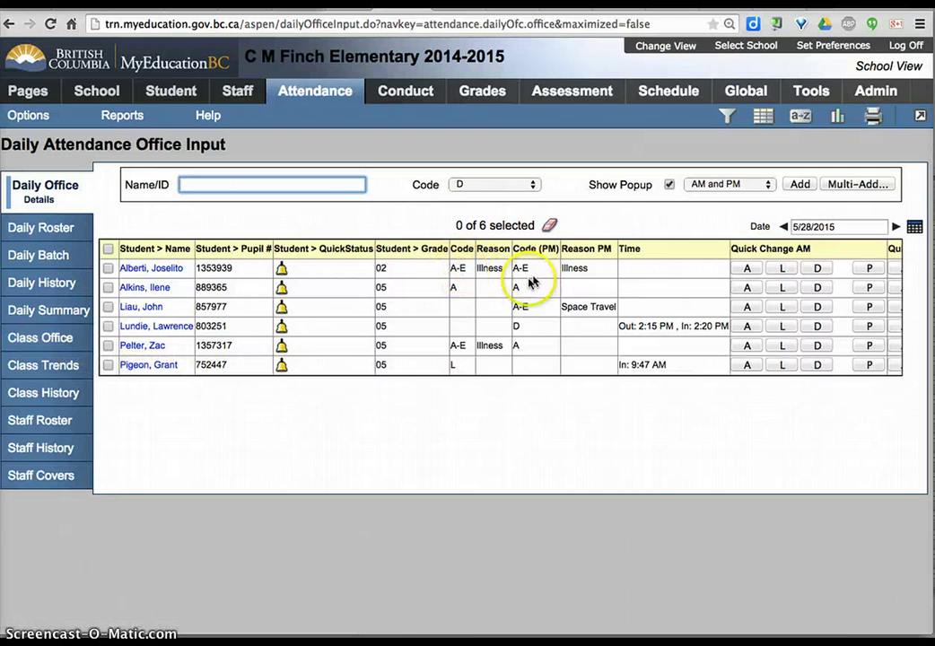
# - Switch to the Class Office attendance input page
pyautogui.click(42, 344)
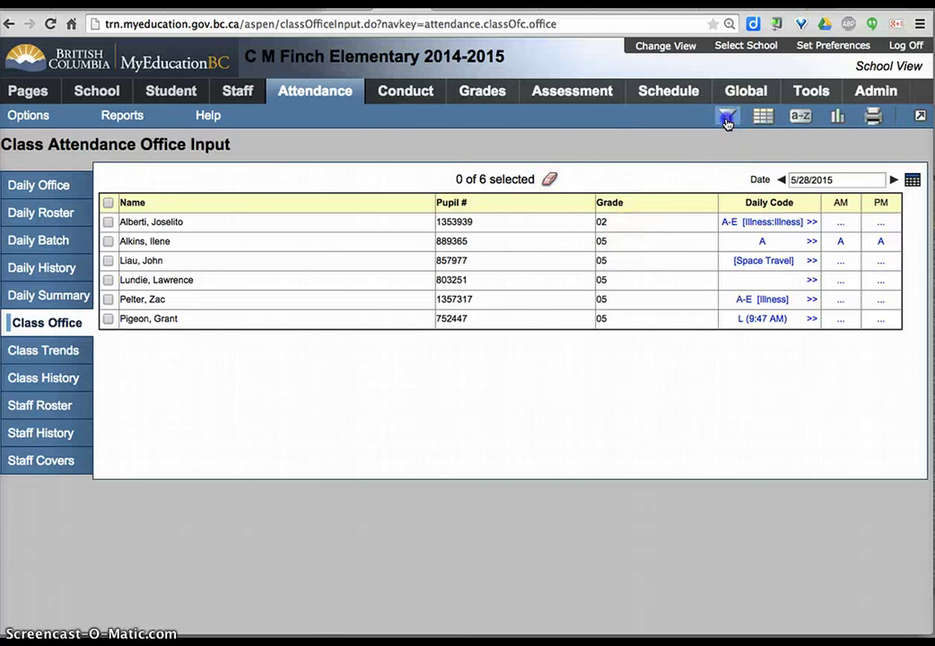
pyautogui.click(727, 119)
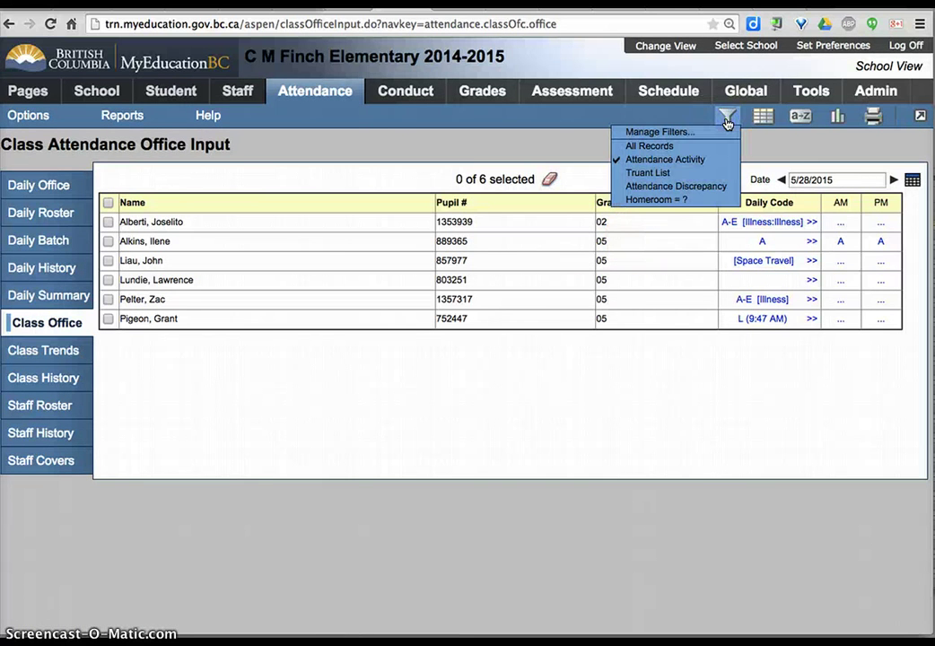
pyautogui.click(669, 147)
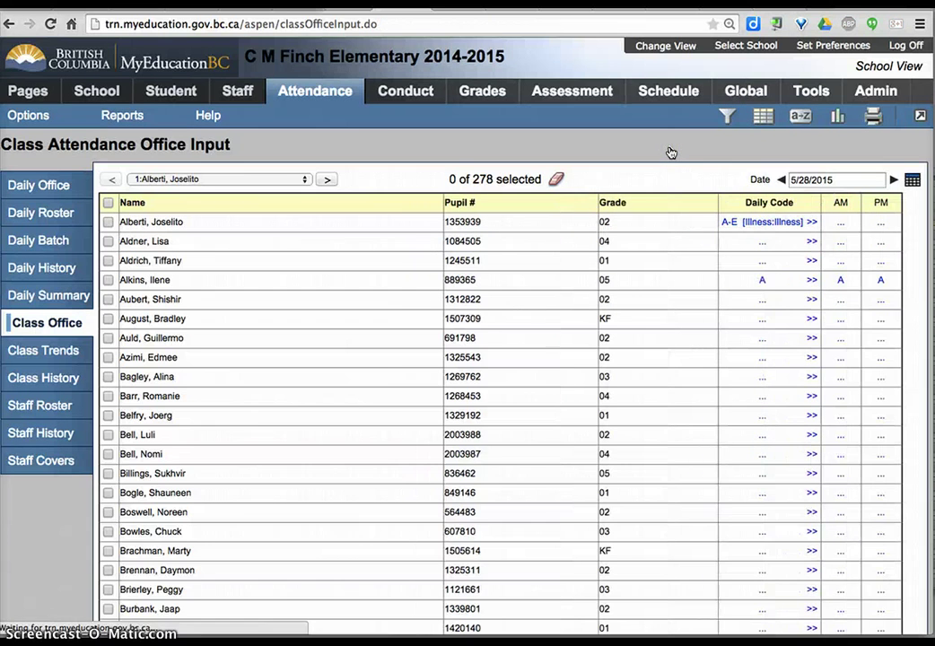
pyautogui.scroll(-3, 643, 316)
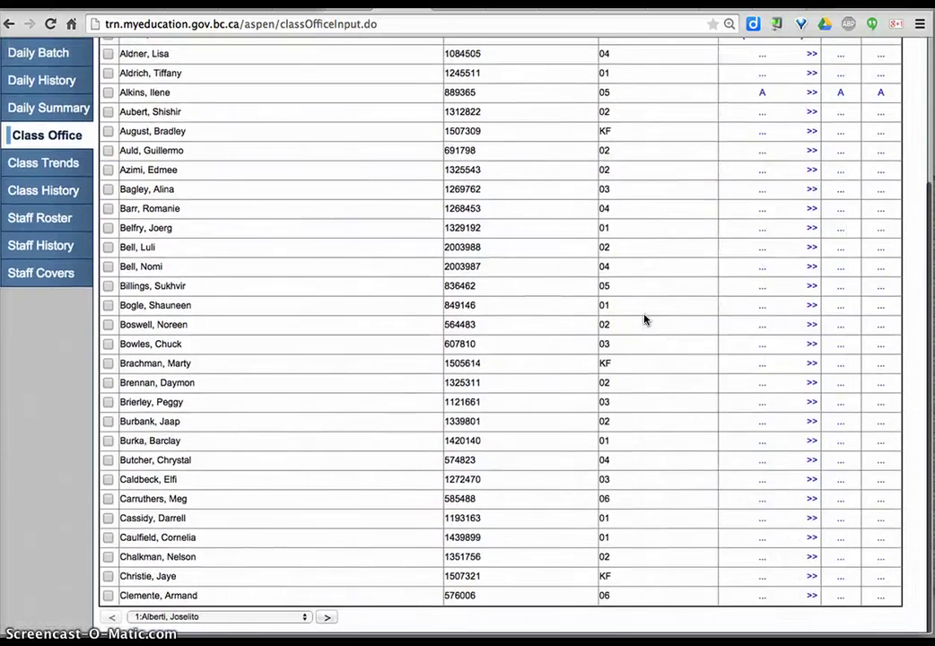
pyautogui.scroll(5, 646, 319)
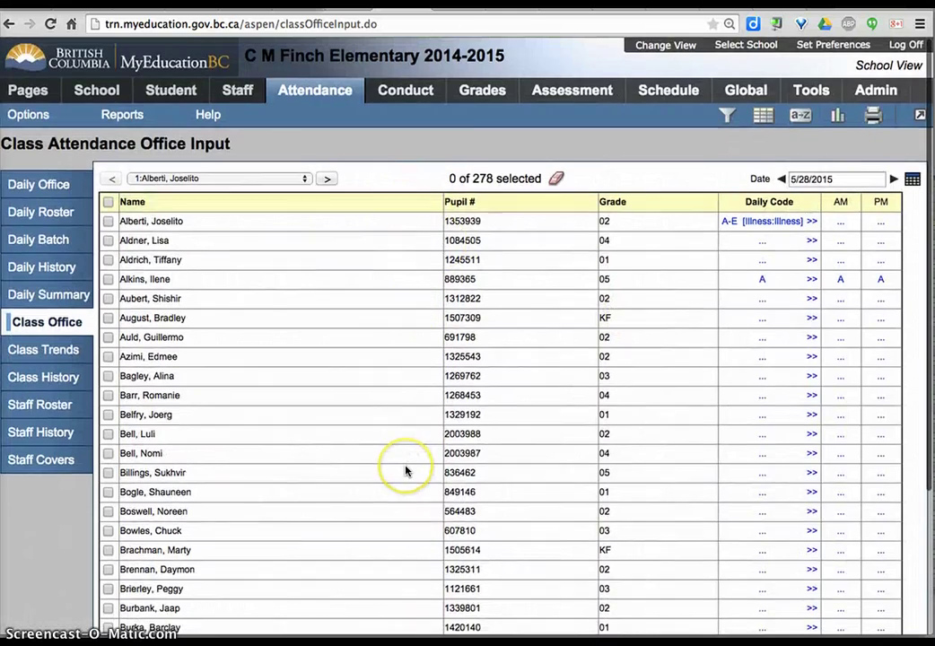
pyautogui.scroll(-4, 408, 469)
pyautogui.scroll(5, 408, 469)
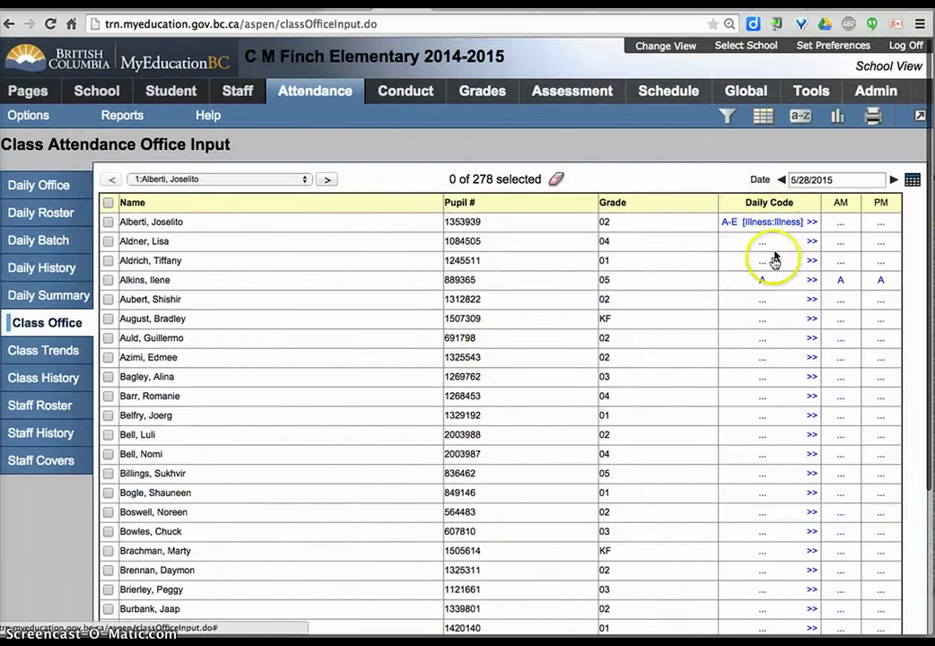
pyautogui.scroll(-4, 769, 350)
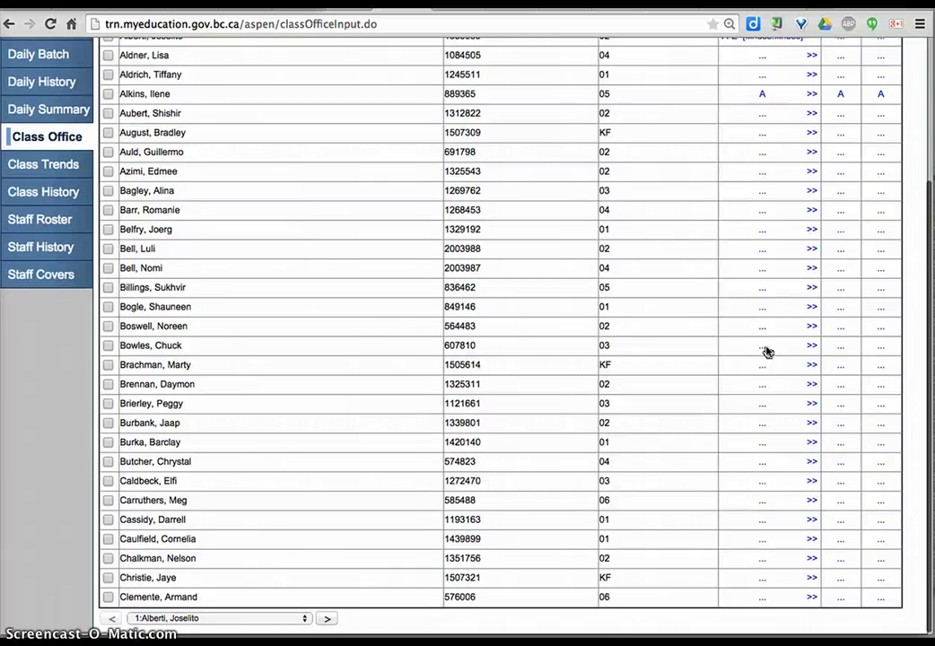
pyautogui.scroll(4, 763, 350)
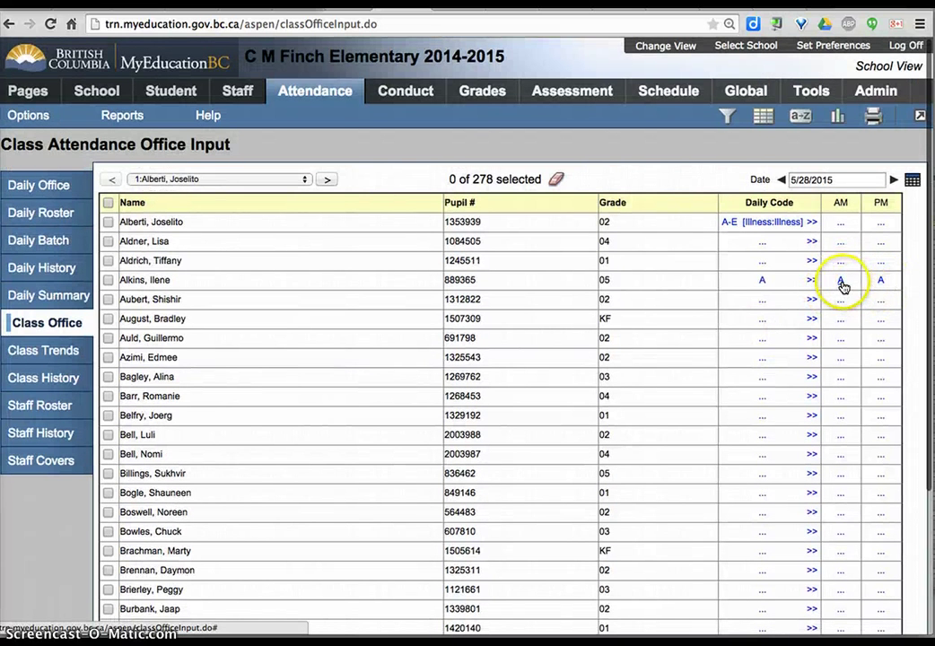
pyautogui.click(727, 116)
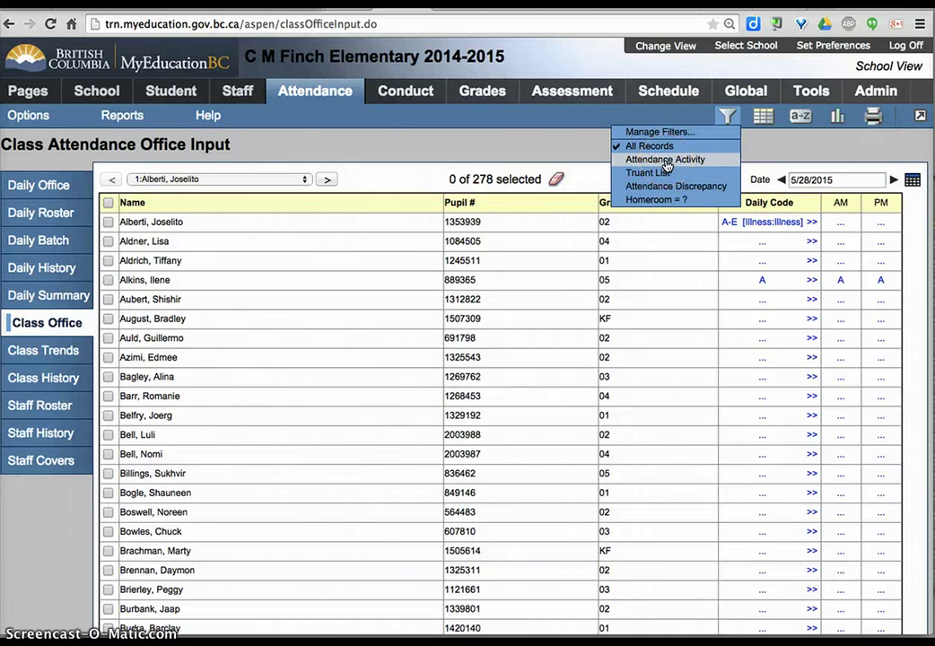
pyautogui.click(667, 161)
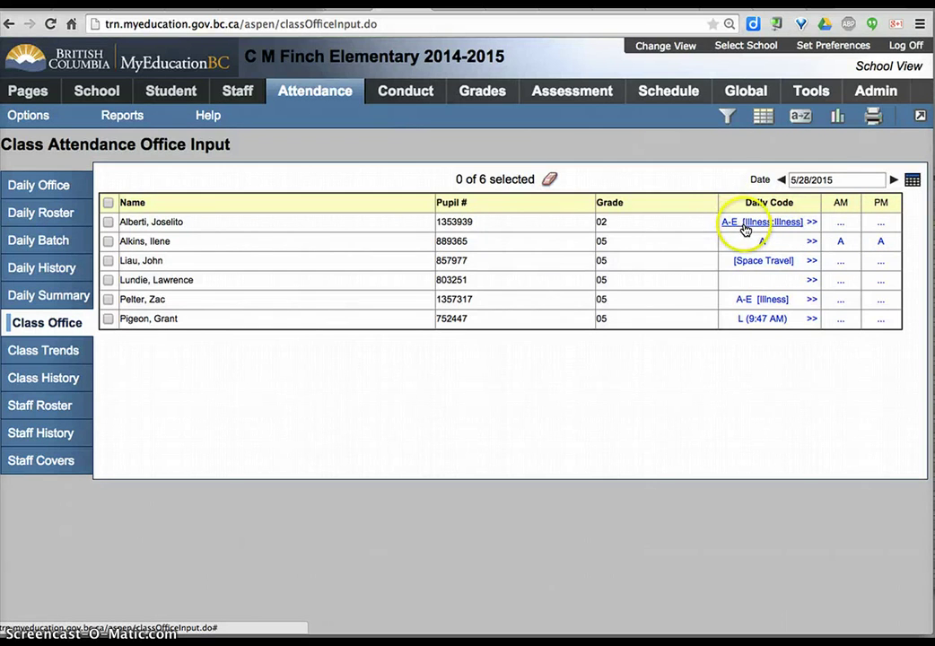
pyautogui.click(745, 224)
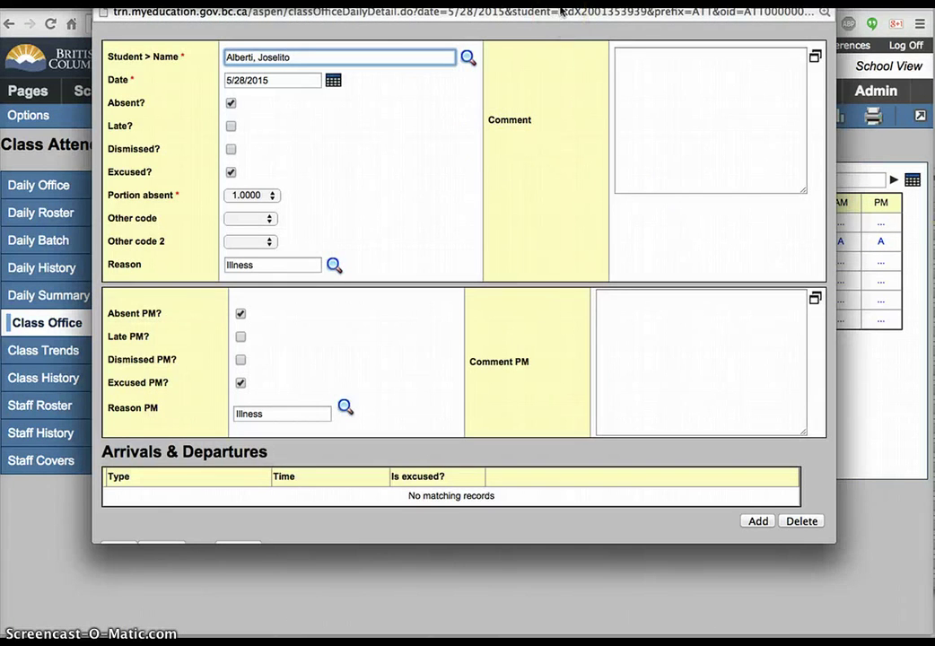
pyautogui.moveTo(566, 2); pyautogui.dragTo(576, 45)
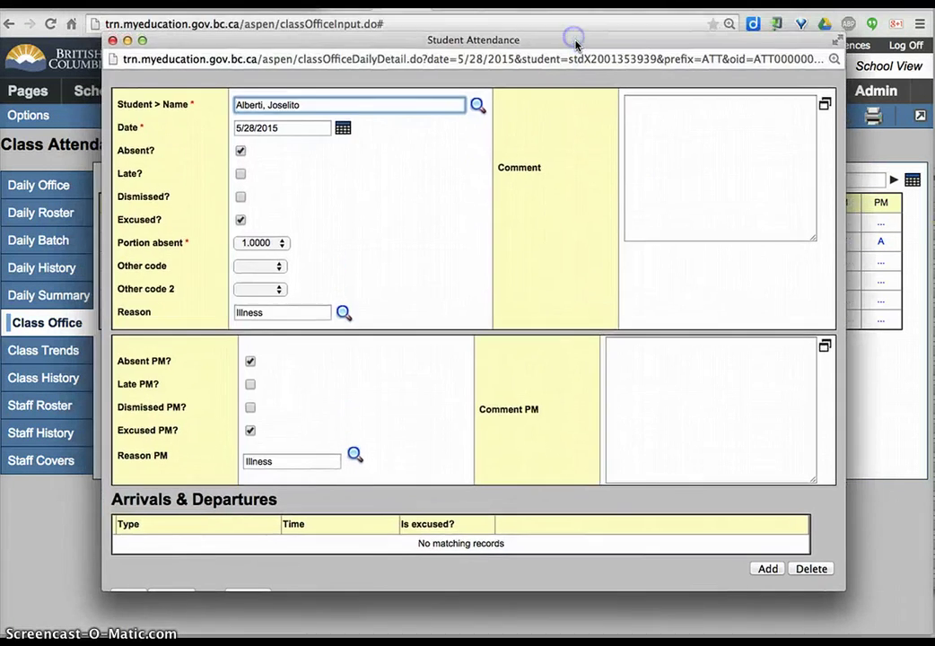
pyautogui.click(114, 41)
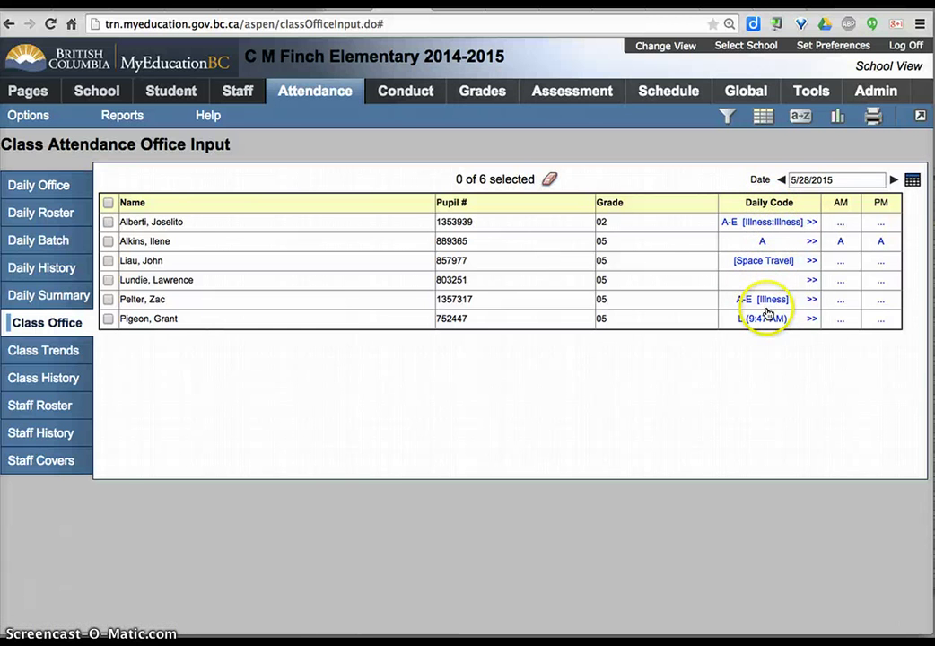
# - Filter the Class Office list from All Records down to Attendance Activity students
pyautogui.click(883, 285)
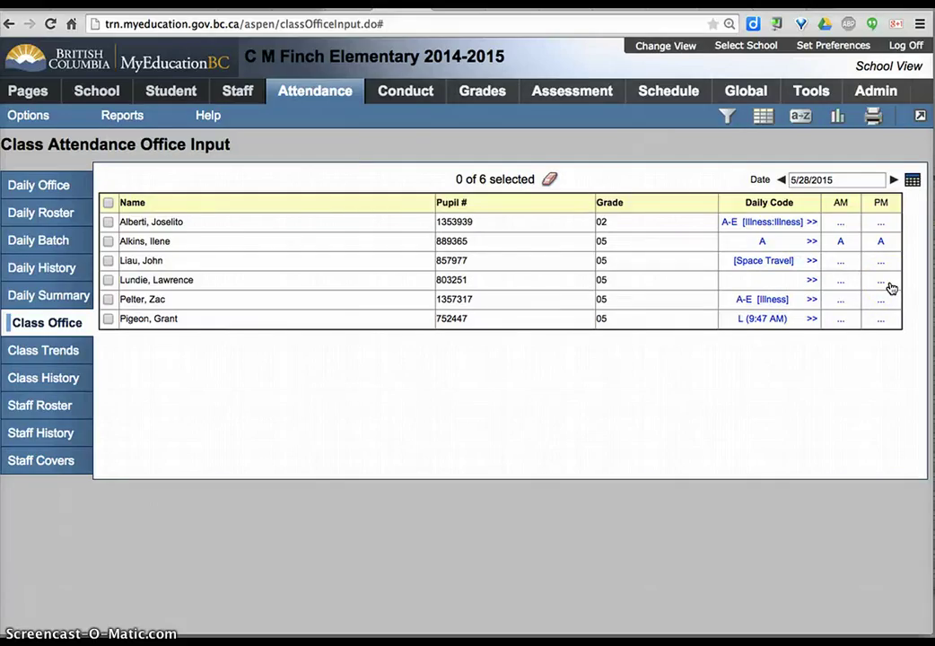
pyautogui.click(727, 115)
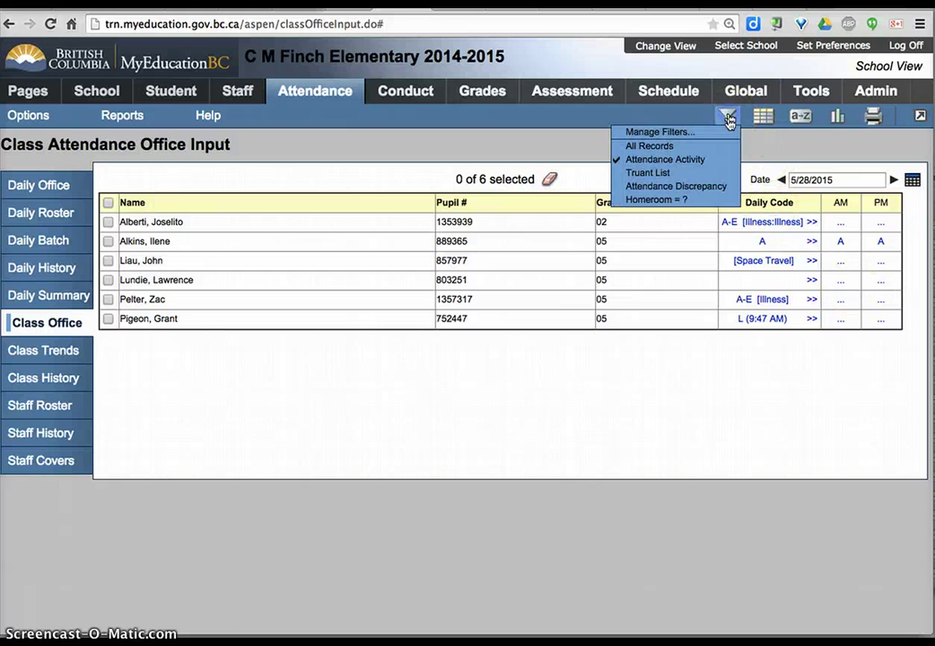
pyautogui.click(715, 145)
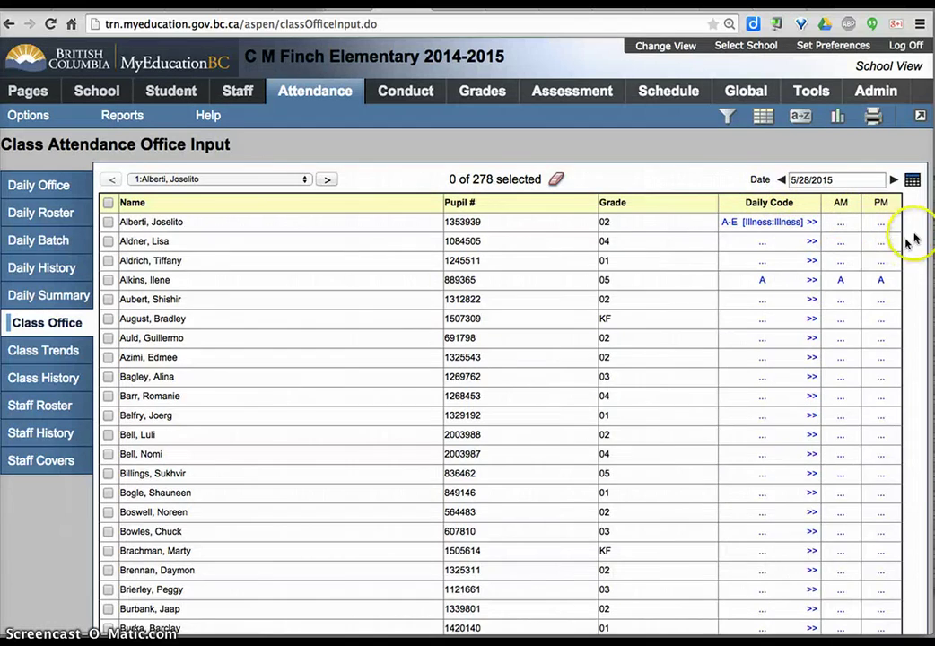
pyautogui.scroll(-5, 919, 226)
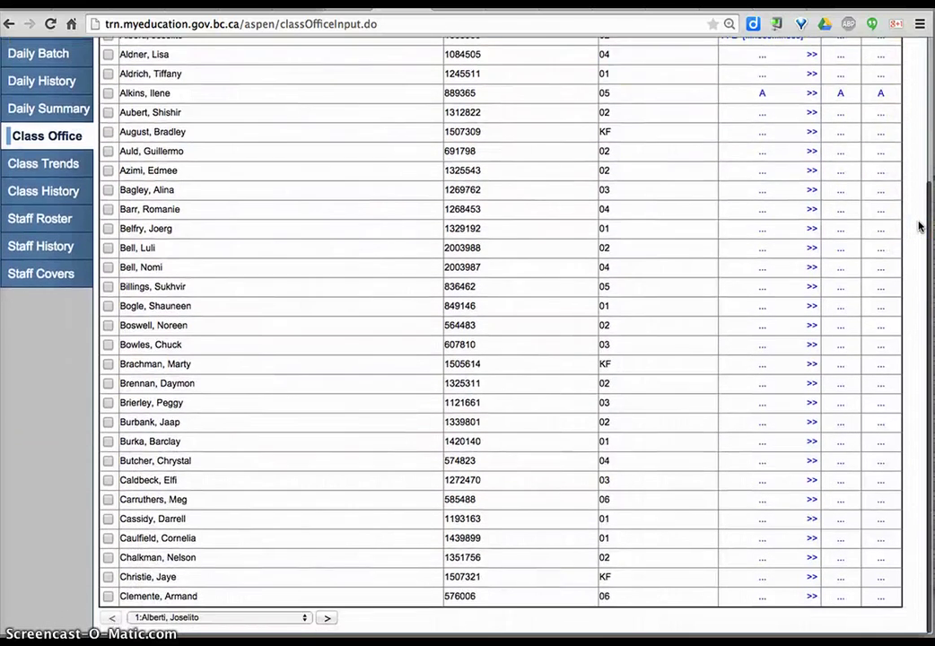
pyautogui.scroll(5, 919, 226)
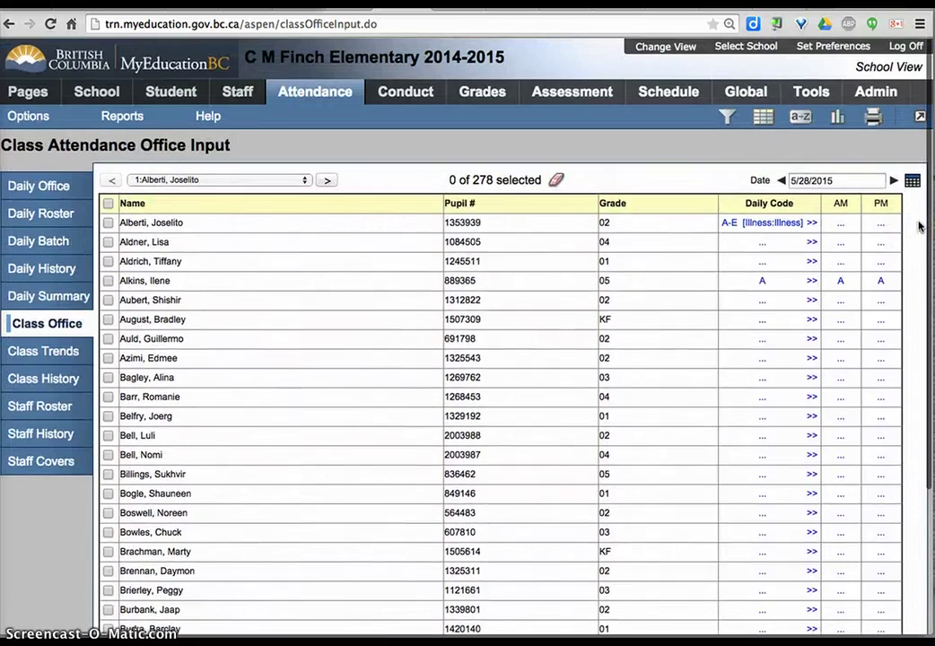
pyautogui.scroll(-3, 919, 226)
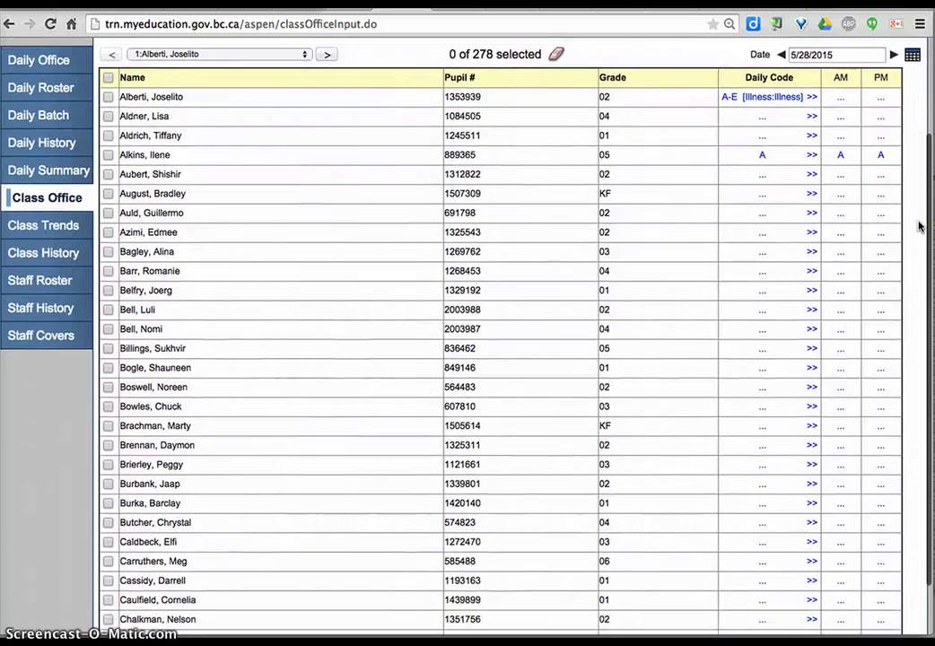
pyautogui.scroll(2, 919, 226)
pyautogui.click(727, 95)
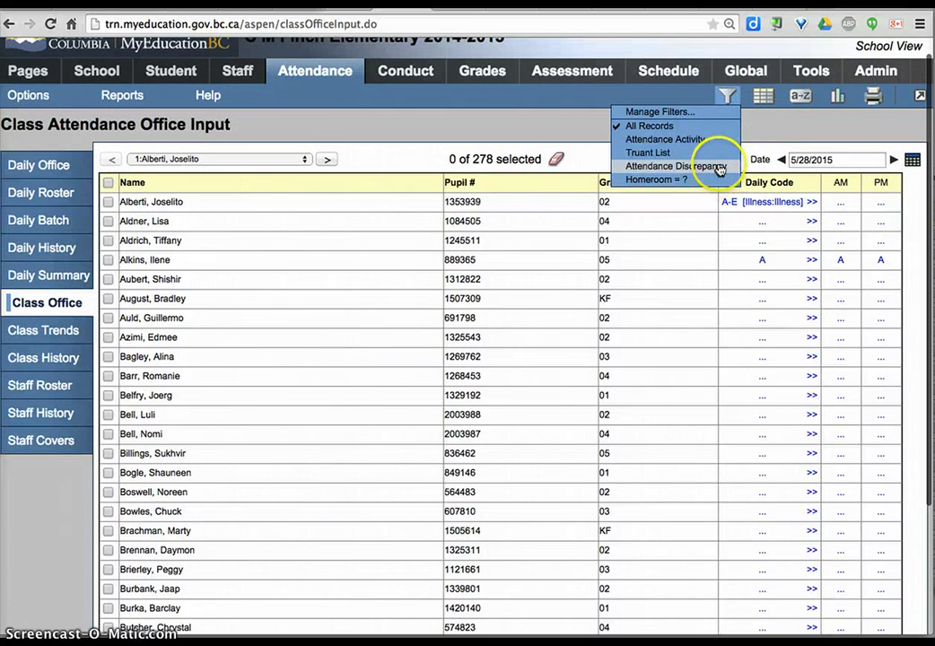
pyautogui.click(721, 141)
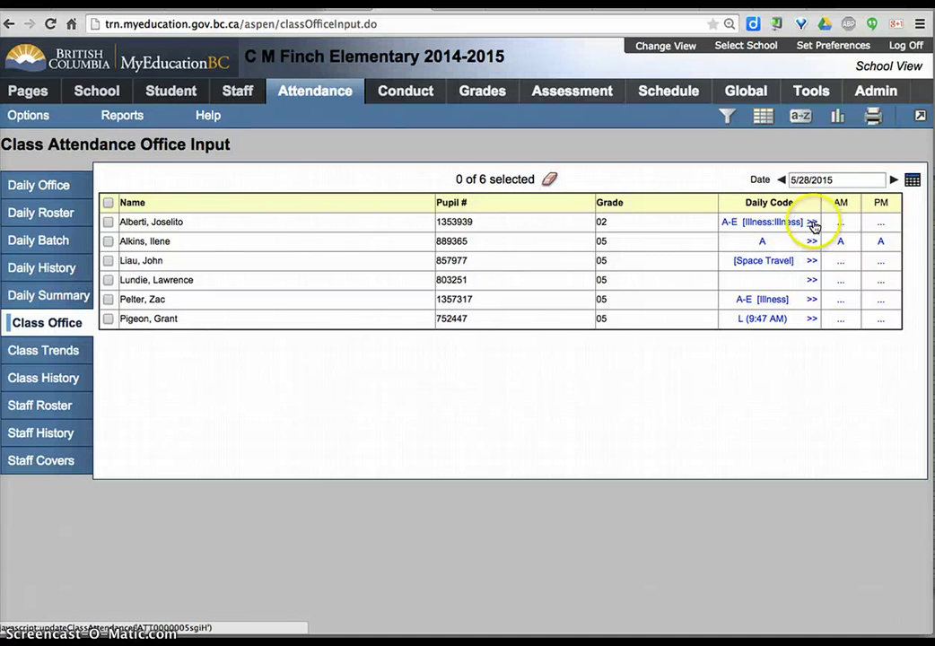
pyautogui.click(813, 224)
# - Confirm posting the first student's A-E daily absence to AM and PM class attendance
pyautogui.click(607, 211)
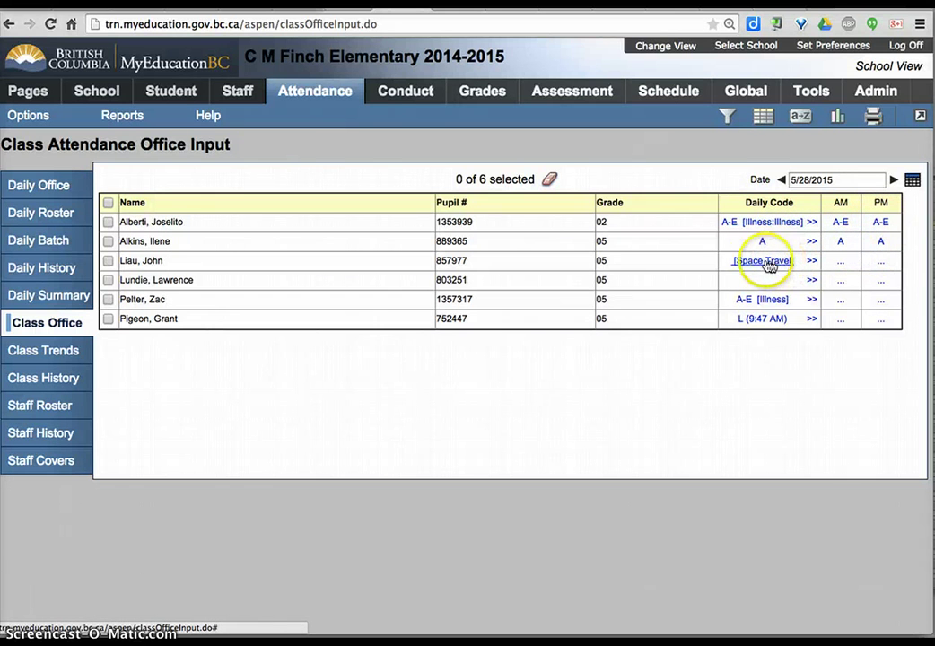
pyautogui.click(811, 262)
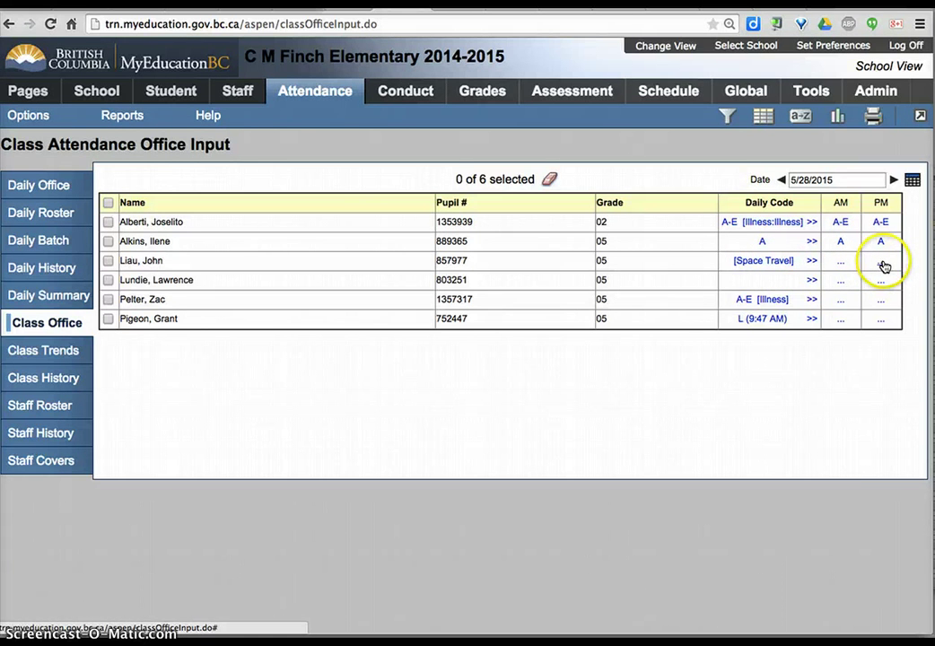
# - Review the fourth and fifth students' daily details, then post the fifth's A-E to AM and PM
pyautogui.click(767, 283)
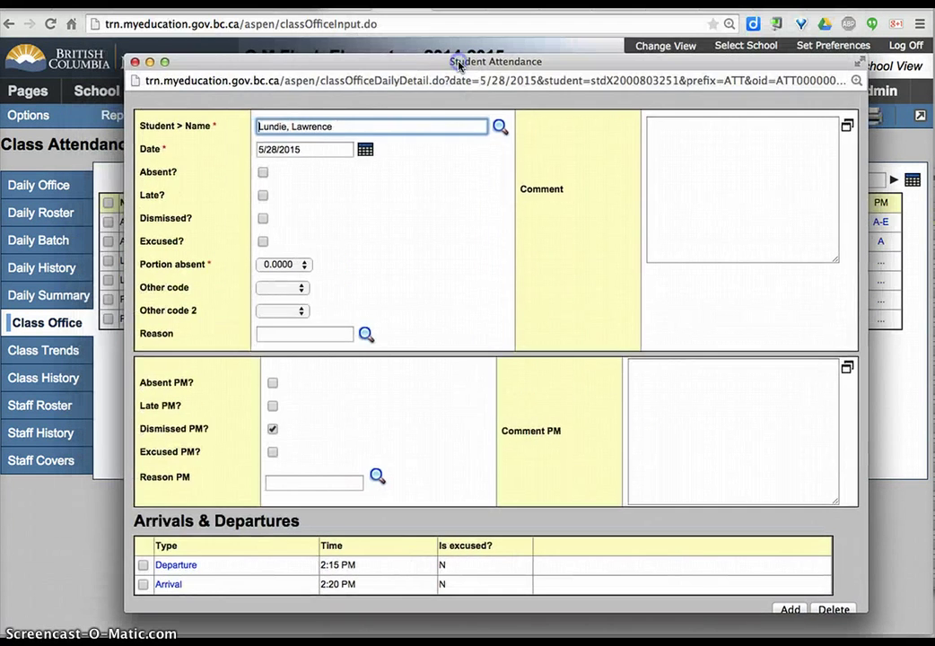
pyautogui.click(100, 47)
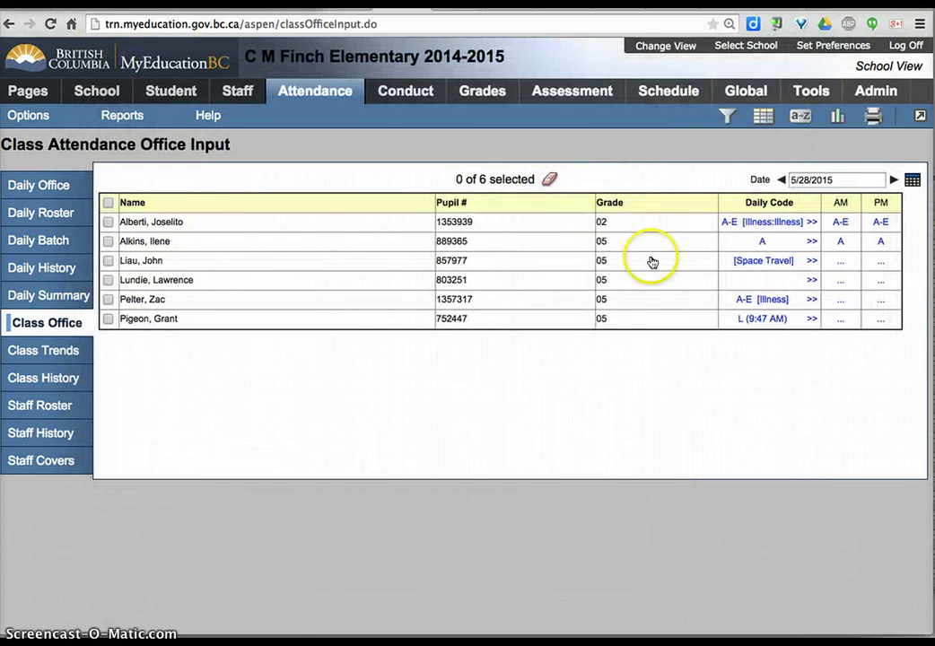
pyautogui.click(774, 299)
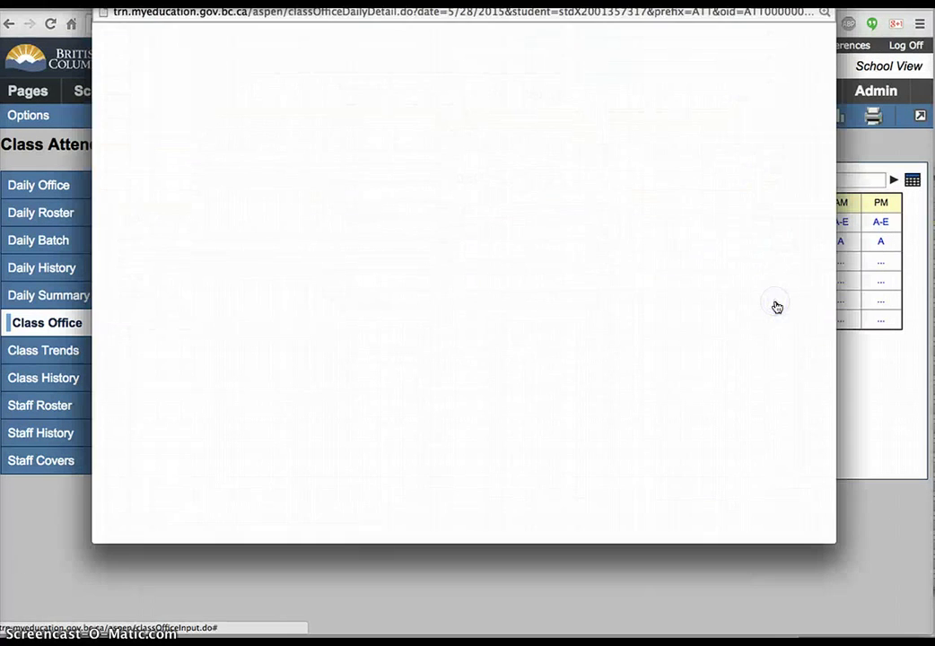
pyautogui.moveTo(440, 12); pyautogui.dragTo(450, 49)
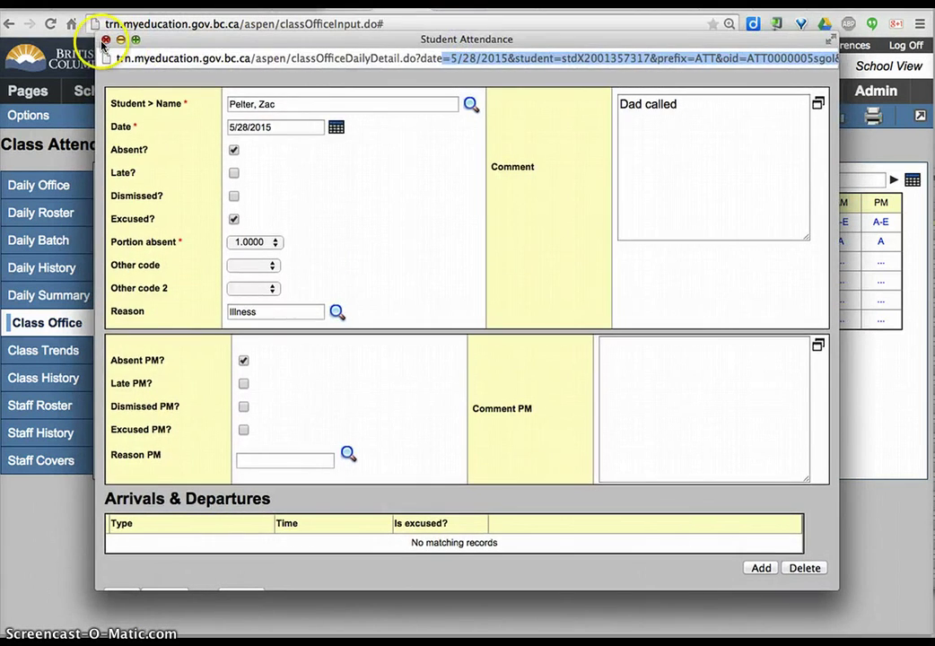
pyautogui.click(102, 39)
pyautogui.click(812, 299)
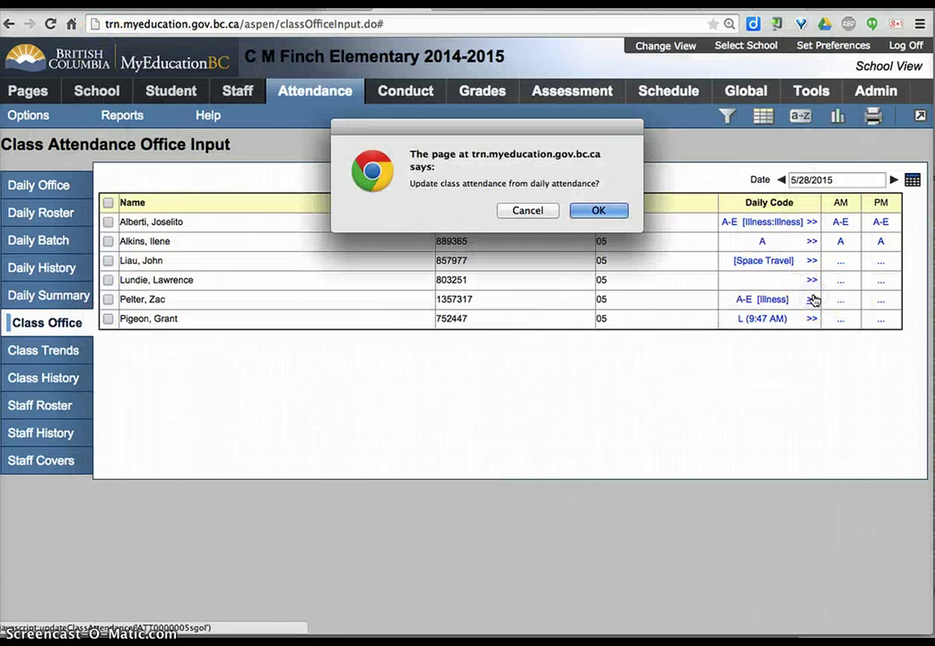
pyautogui.click(597, 210)
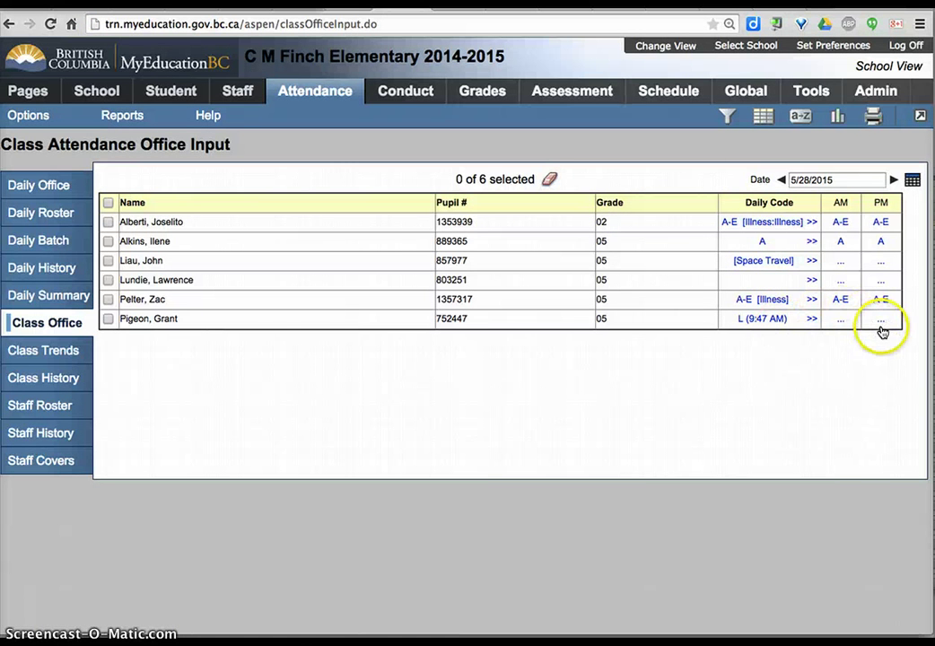
# - Show All Records again and jump to the sixth list section, surnames starting with R
pyautogui.click(727, 116)
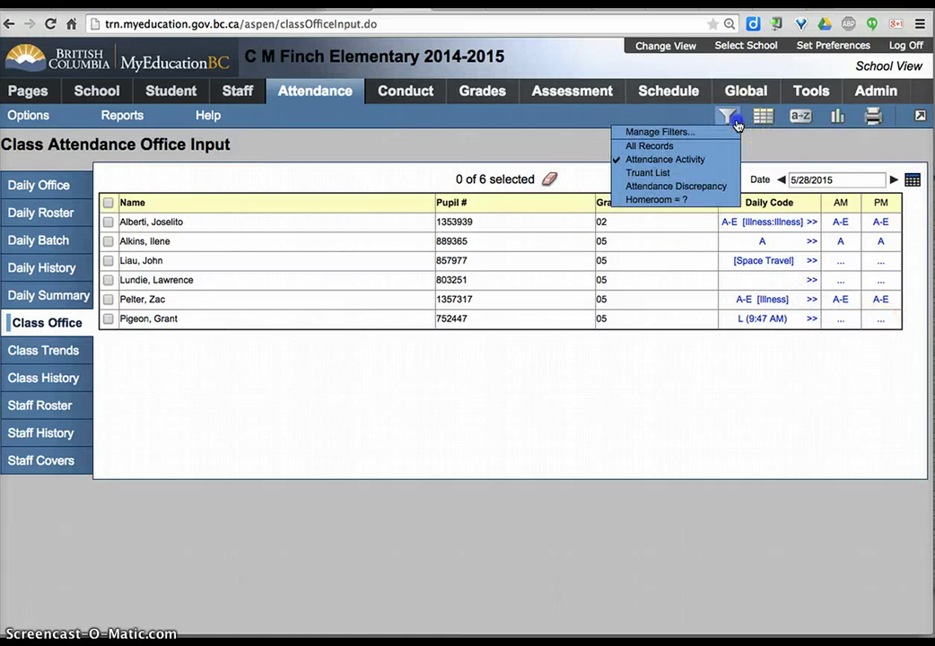
pyautogui.click(710, 144)
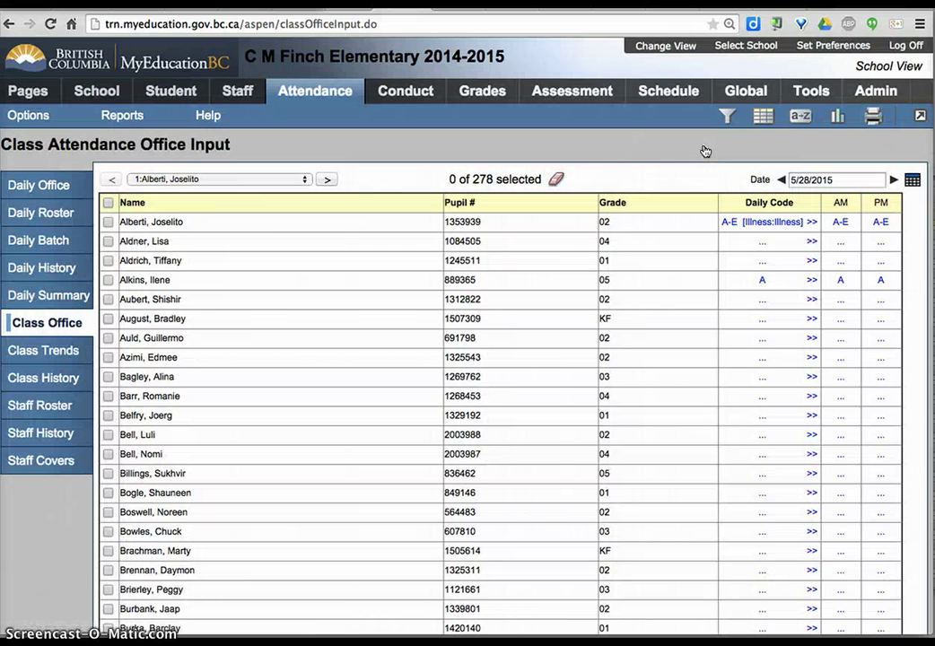
pyautogui.scroll(-5, 626, 257)
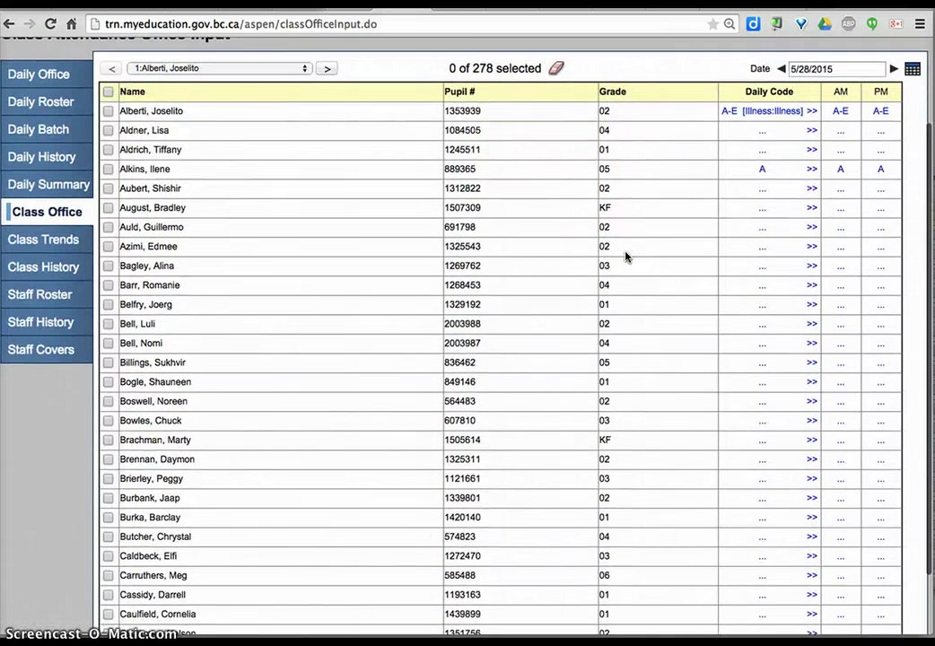
pyautogui.scroll(5, 626, 257)
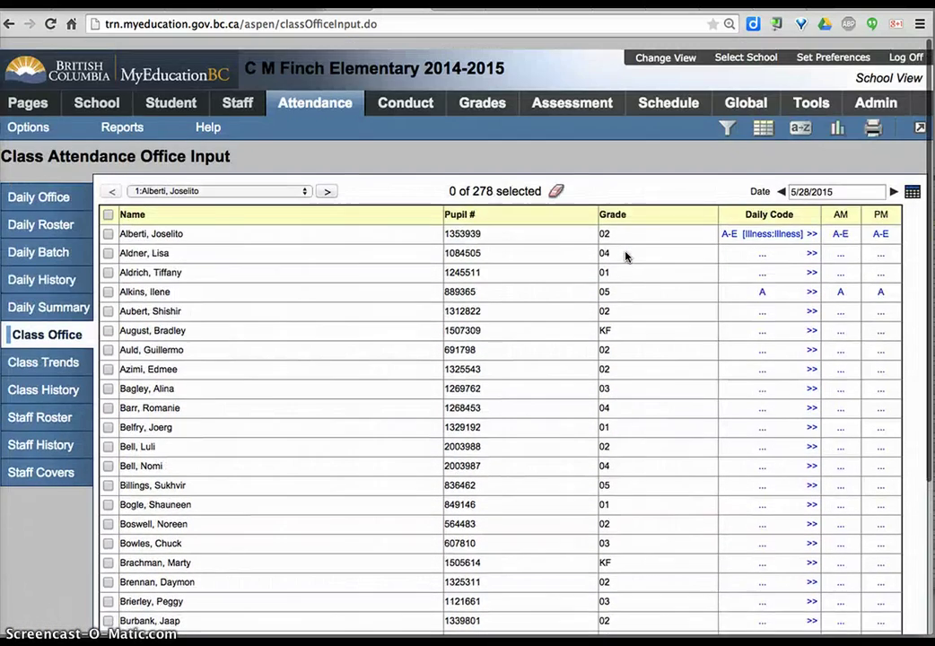
pyautogui.click(290, 180)
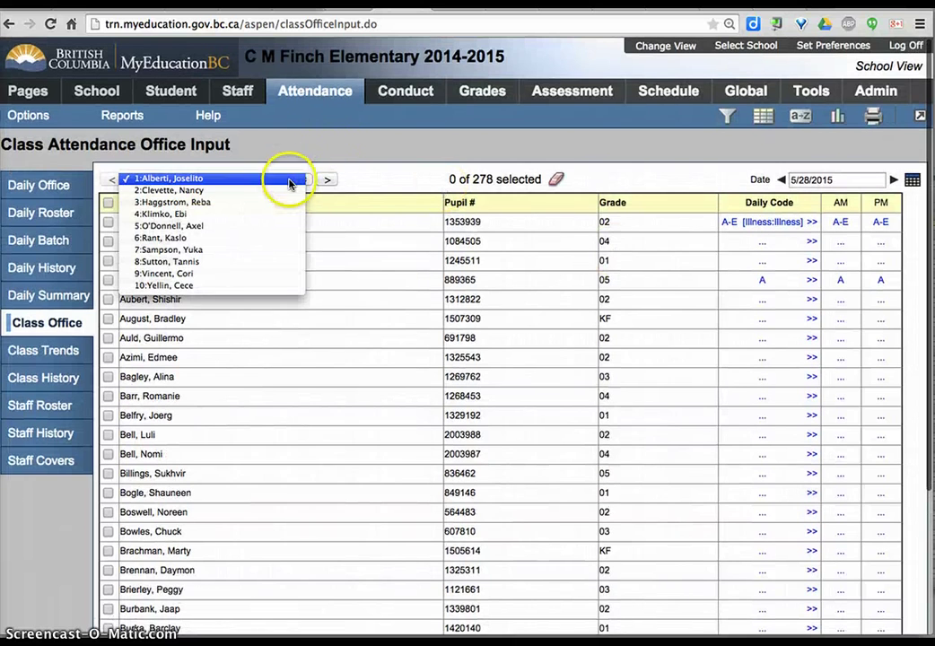
pyautogui.click(246, 241)
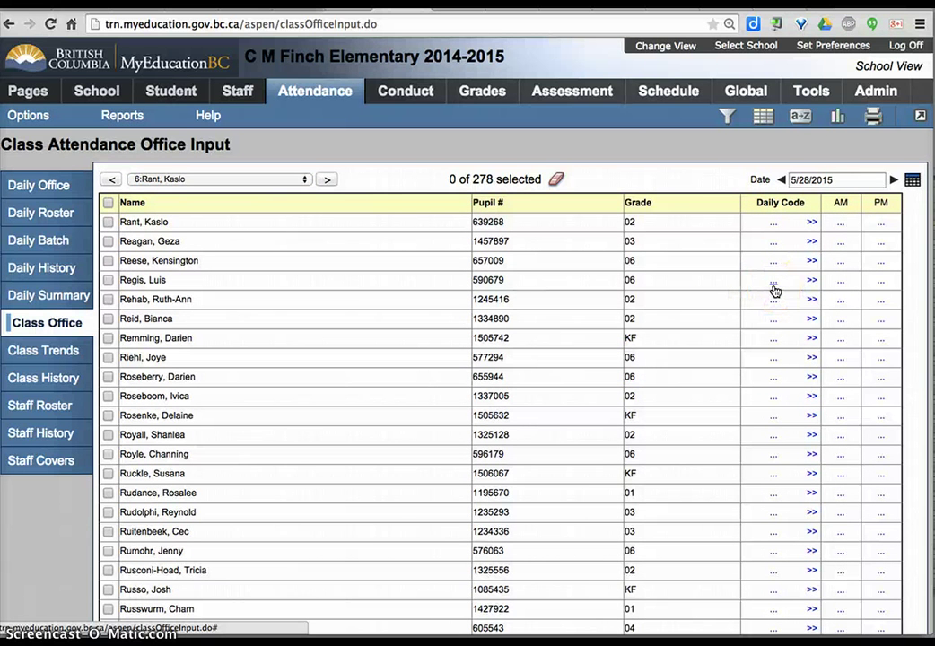
# - Record the sixth-row student absent a full day (1.0000), excused for Illness, including PM, and save
pyautogui.click(773, 319)
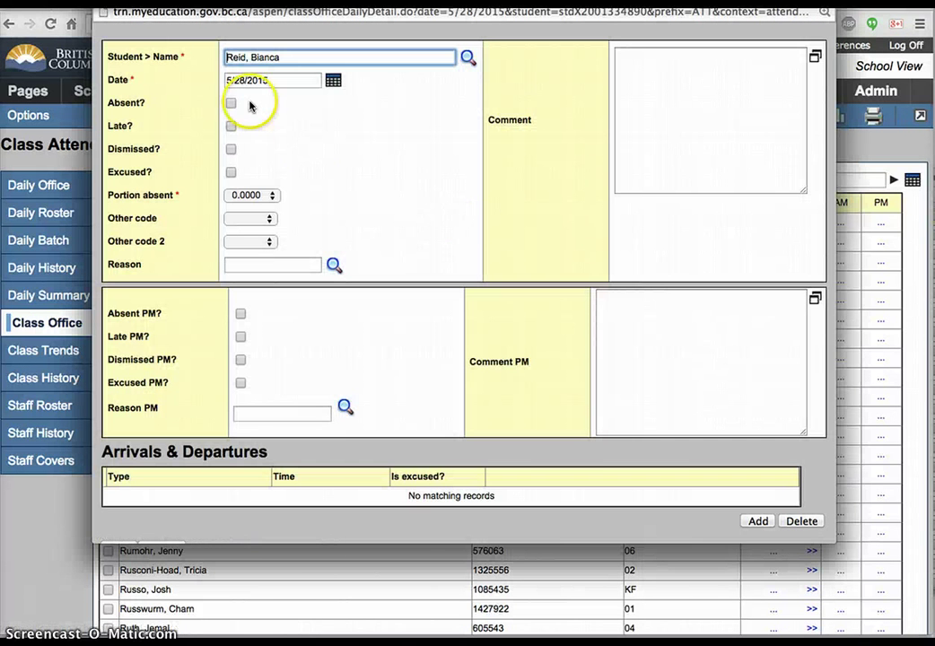
pyautogui.click(231, 103)
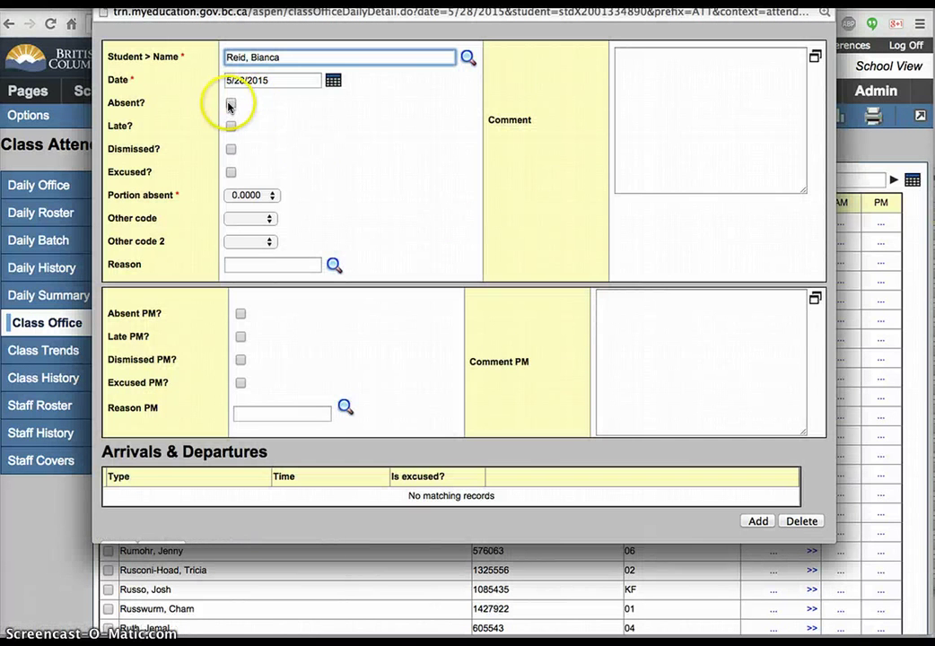
pyautogui.click(271, 198)
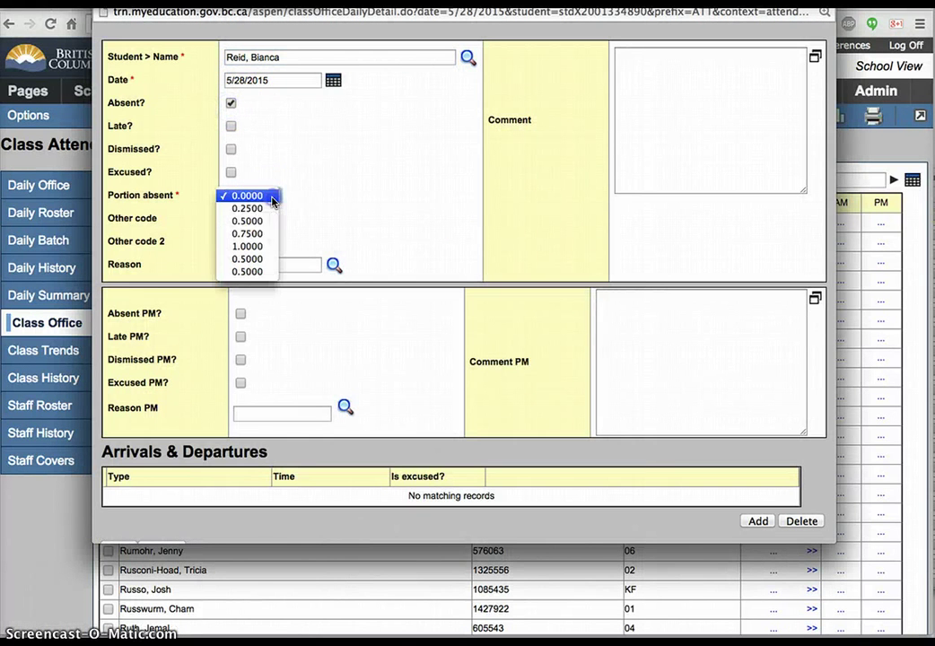
pyautogui.click(267, 244)
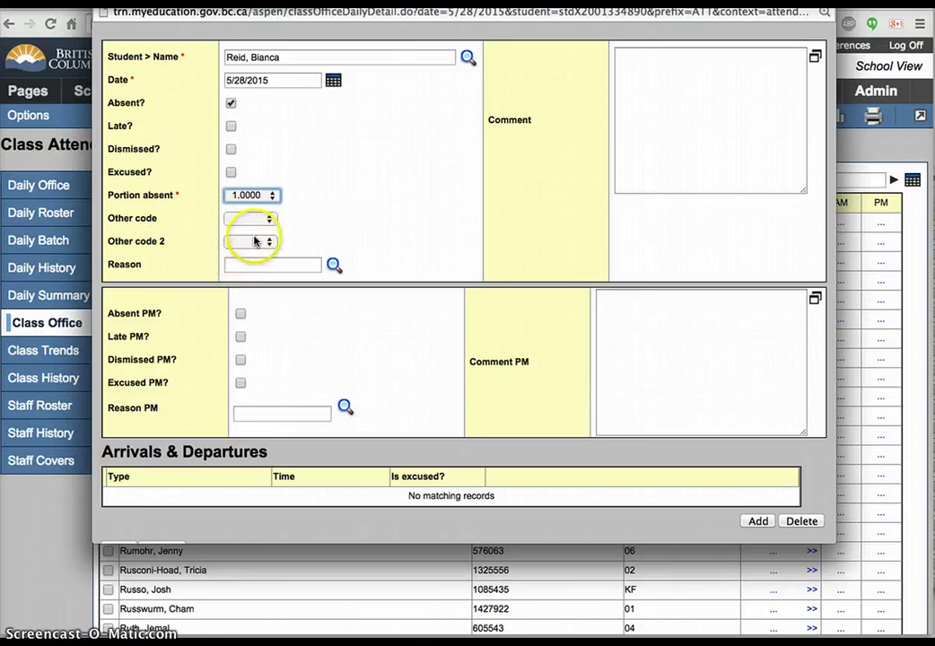
pyautogui.click(231, 172)
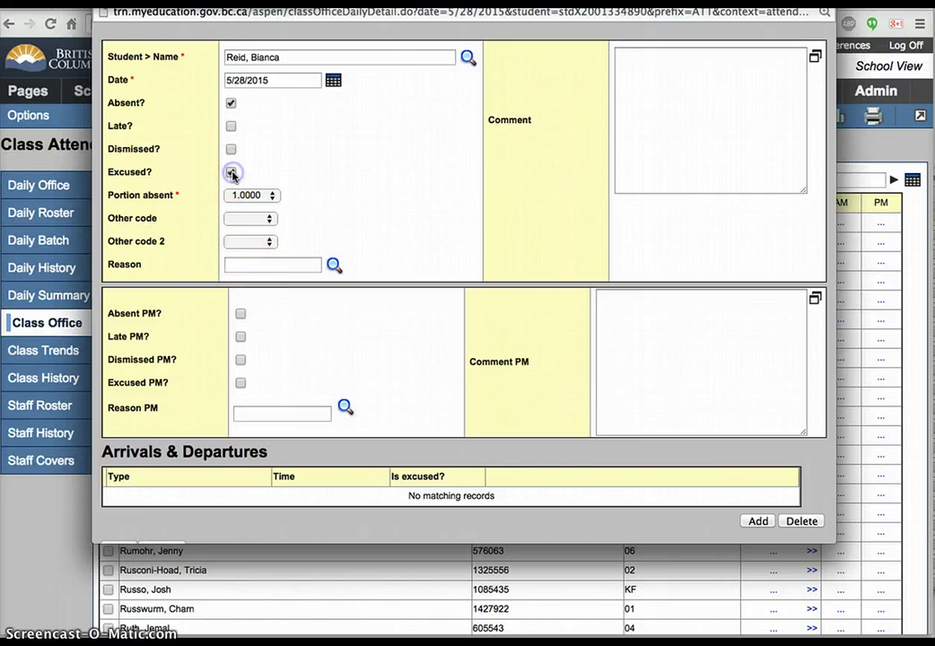
pyautogui.click(272, 265)
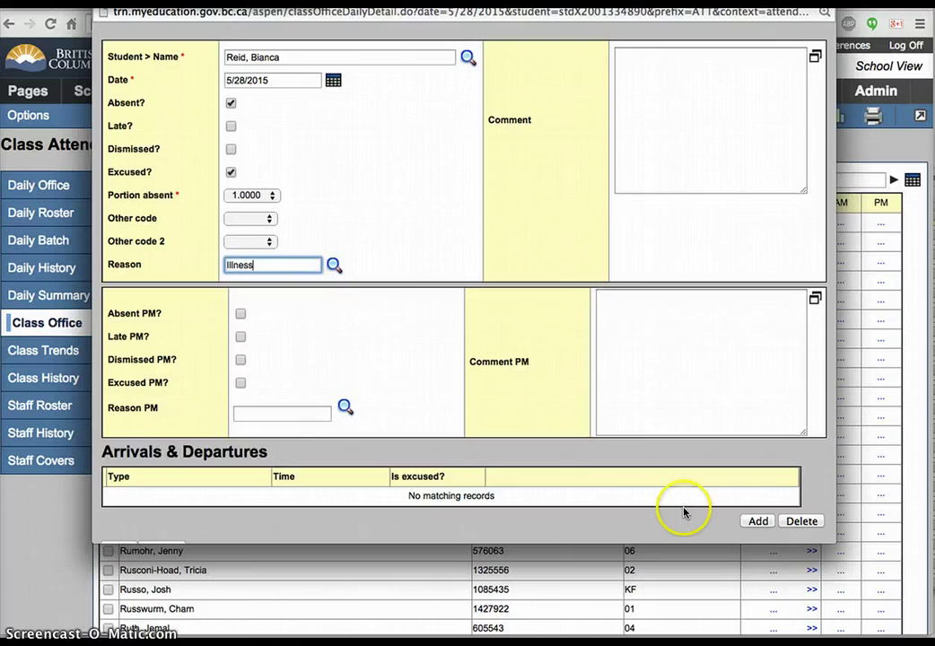
pyautogui.scroll(-1, 682, 512)
pyautogui.click(117, 535)
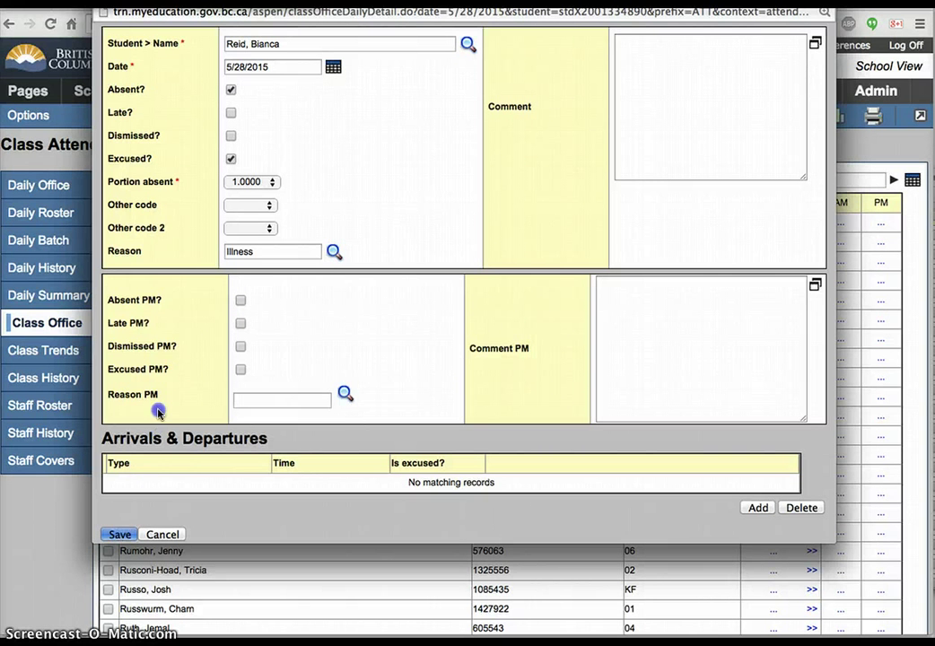
pyautogui.click(239, 299)
pyautogui.click(242, 370)
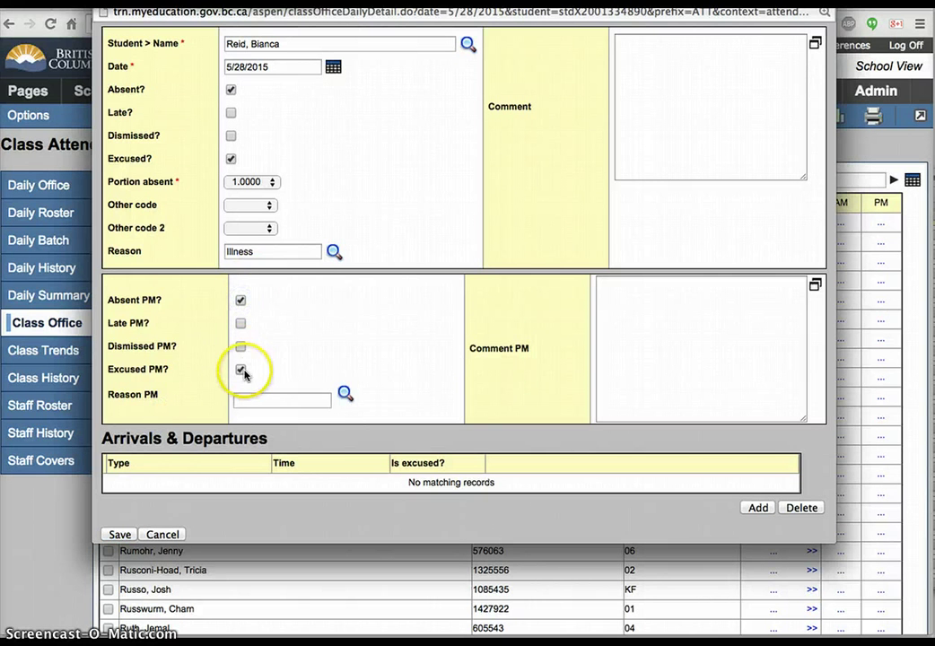
pyautogui.click(120, 534)
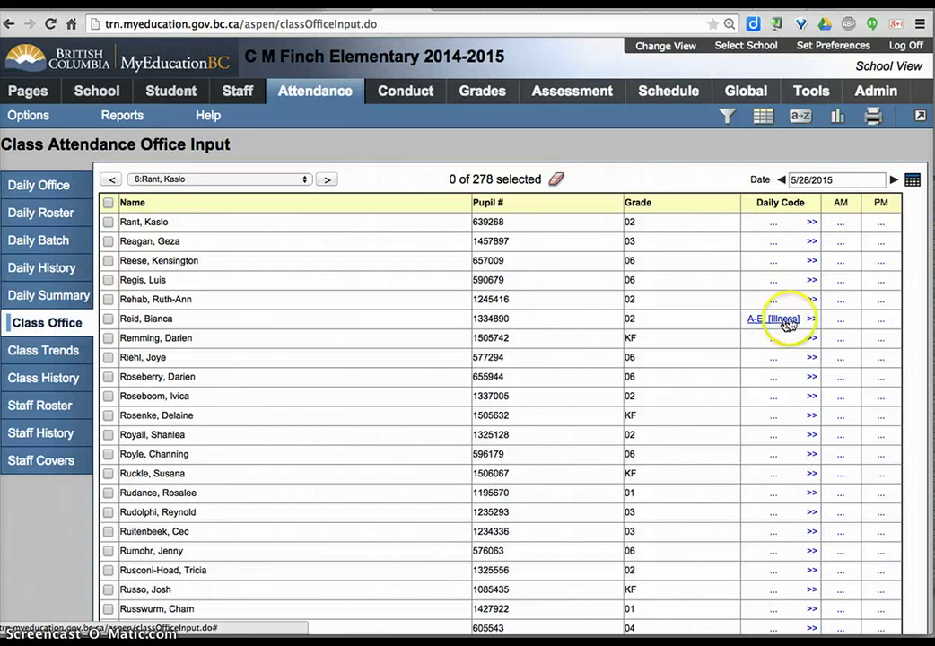
# - Post the sixth-row student's A-E [Illness] daily code to both AM and PM class attendance
pyautogui.click(812, 319)
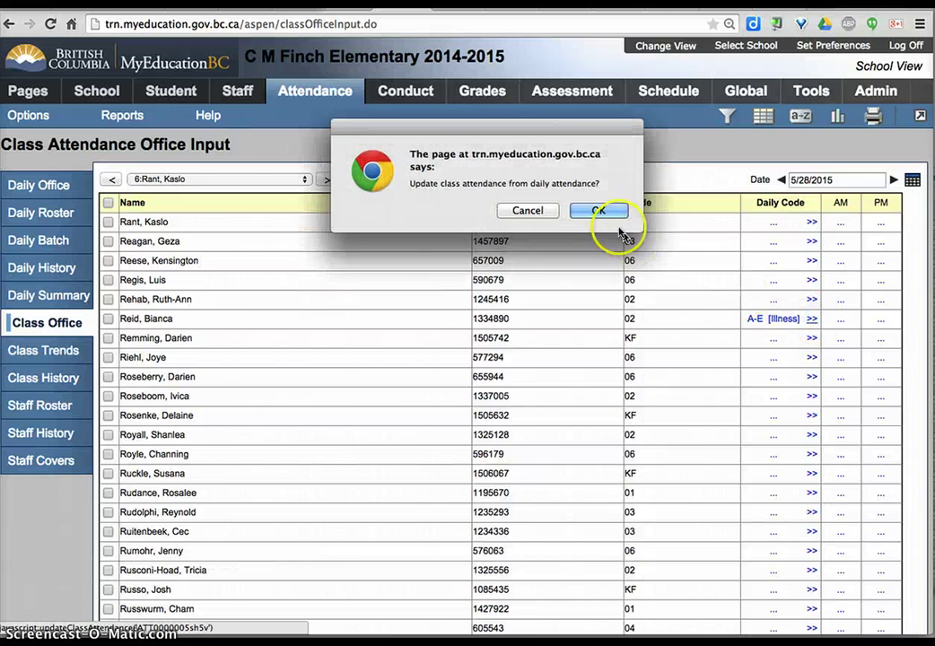
pyautogui.click(597, 210)
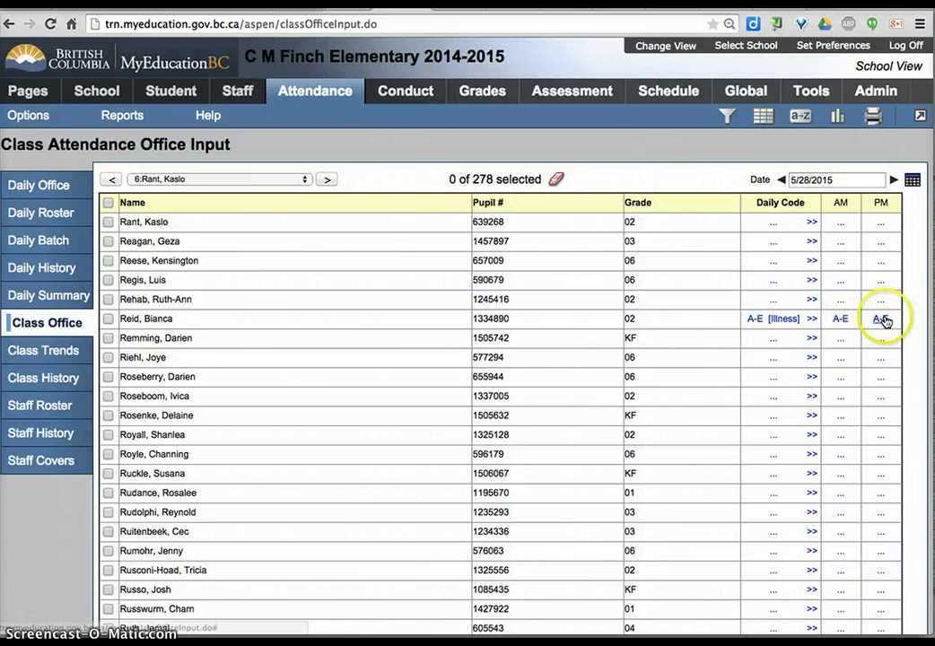
pyautogui.scroll(-1, 752, 309)
pyautogui.scroll(-3, 752, 310)
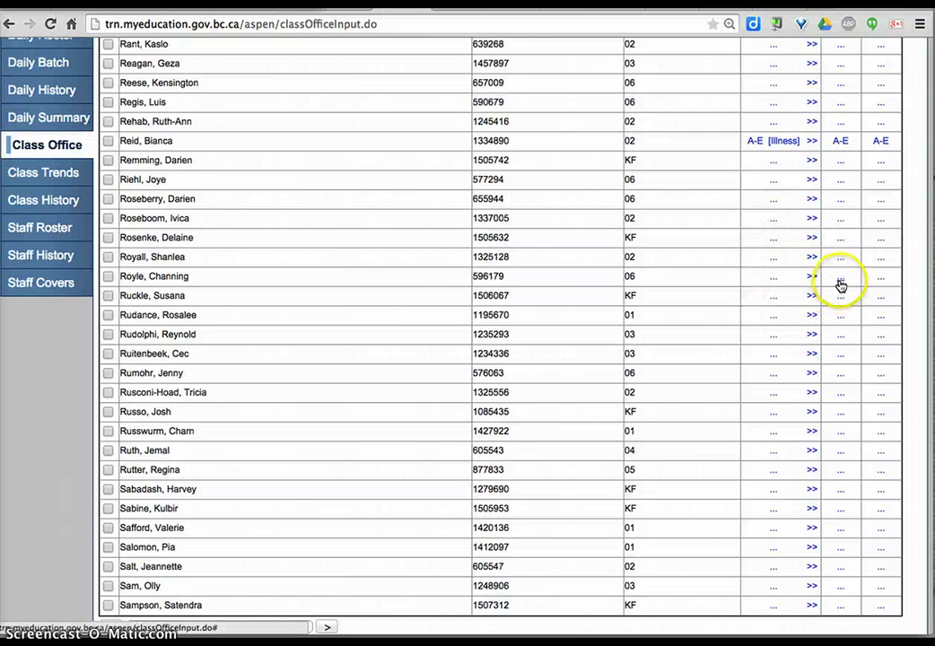
pyautogui.scroll(3, 719, 255)
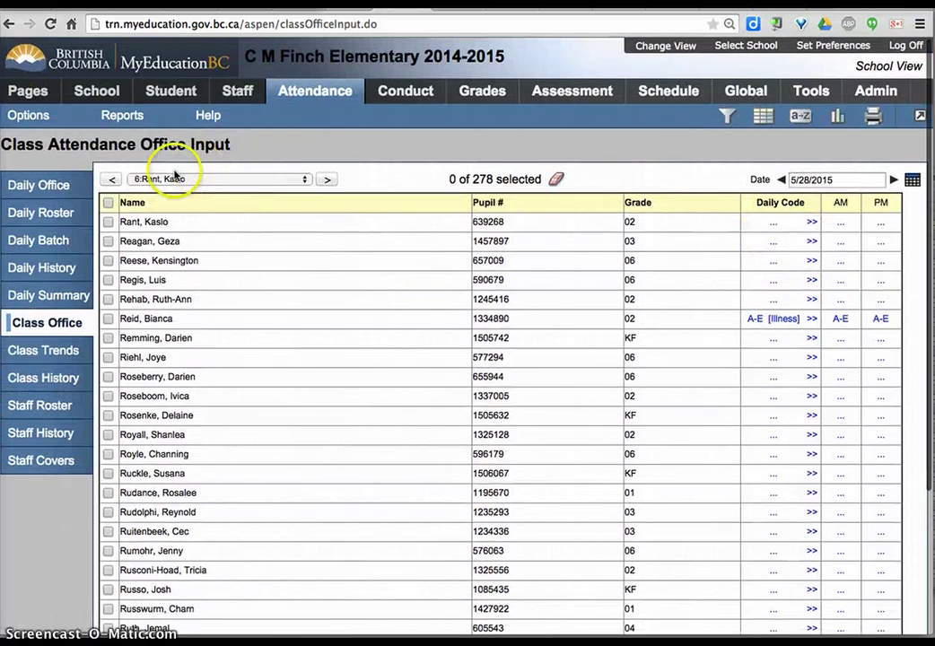
# - Record the grade 05 student's AM class absence as excused with reason Appointment, coded A-E
pyautogui.click(173, 178)
pyautogui.click(193, 118)
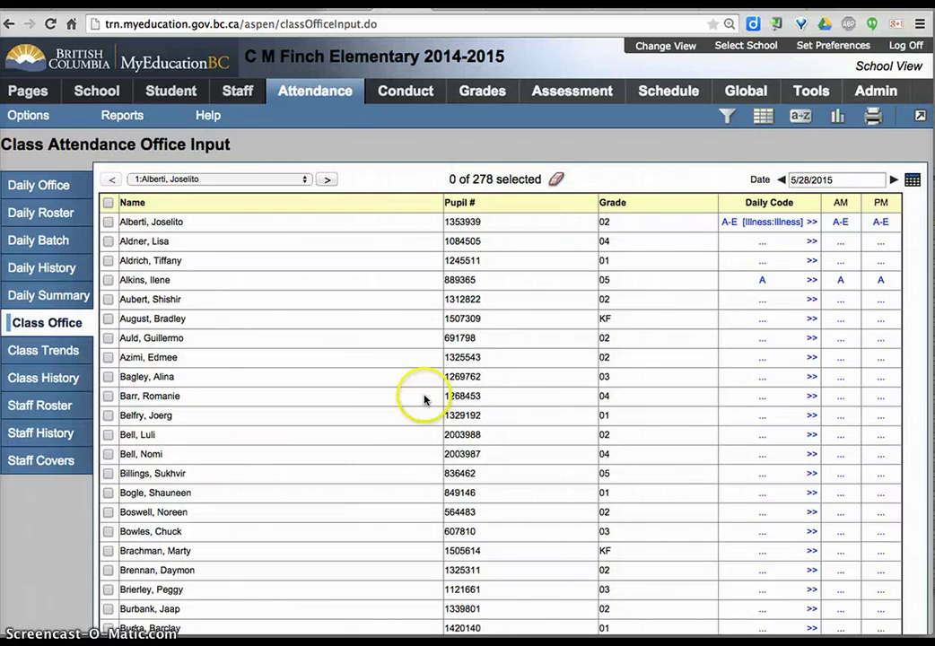
pyautogui.scroll(-2, 424, 395)
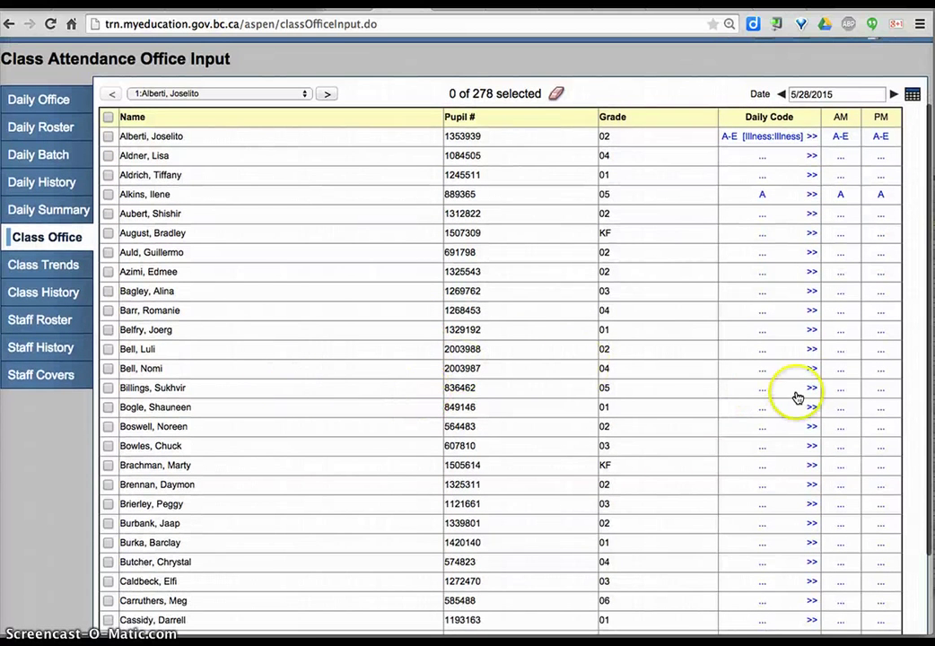
pyautogui.click(841, 392)
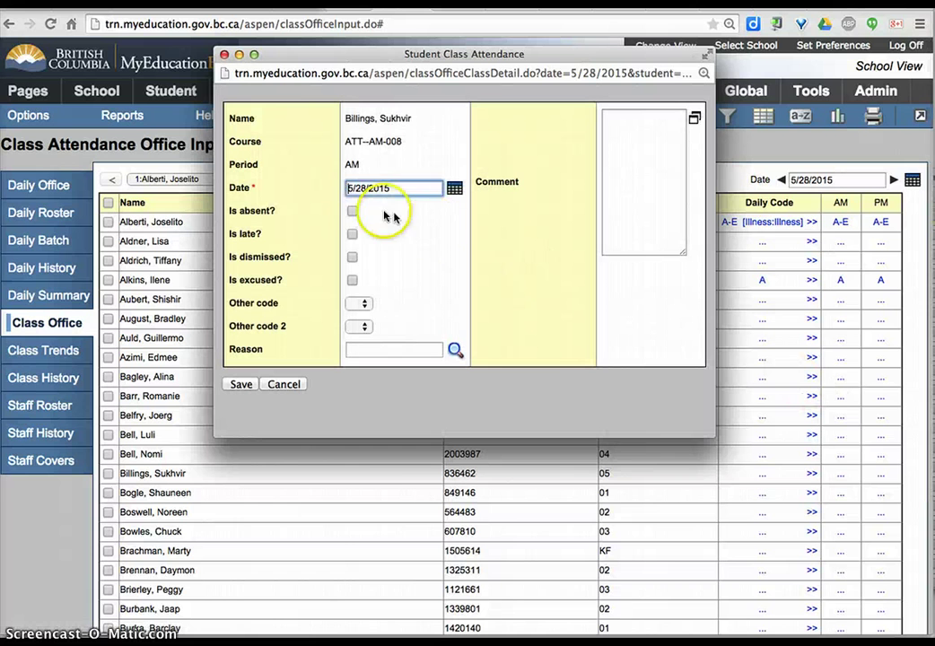
pyautogui.click(353, 214)
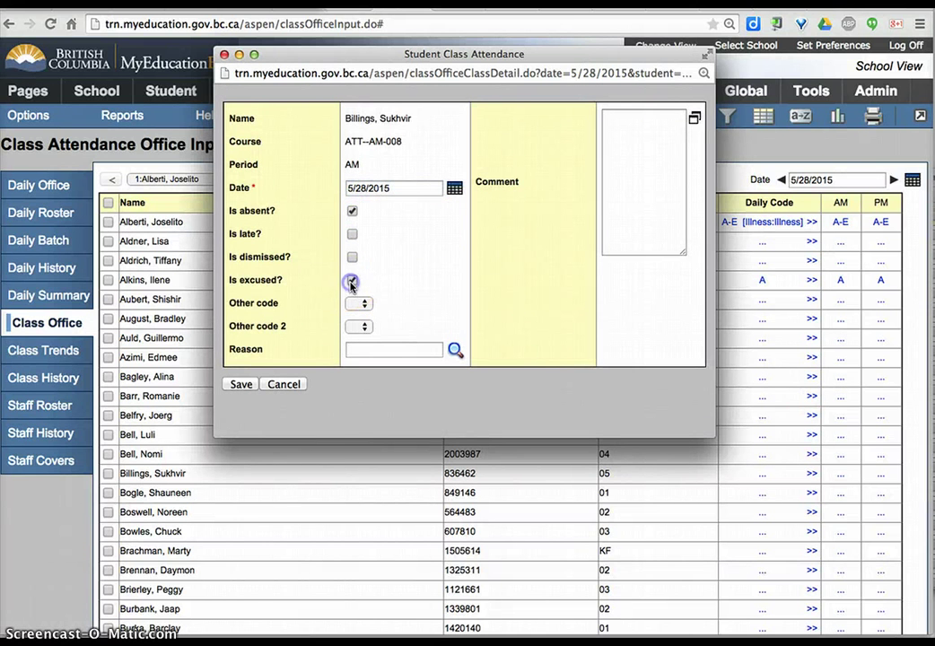
pyautogui.click(362, 351)
pyautogui.click(366, 353)
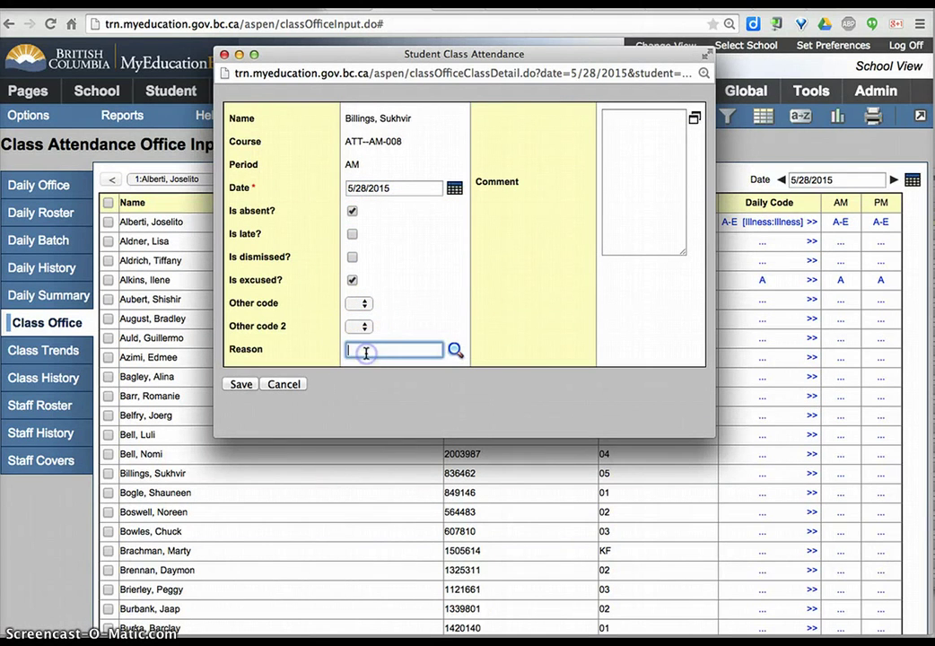
pyautogui.click(240, 385)
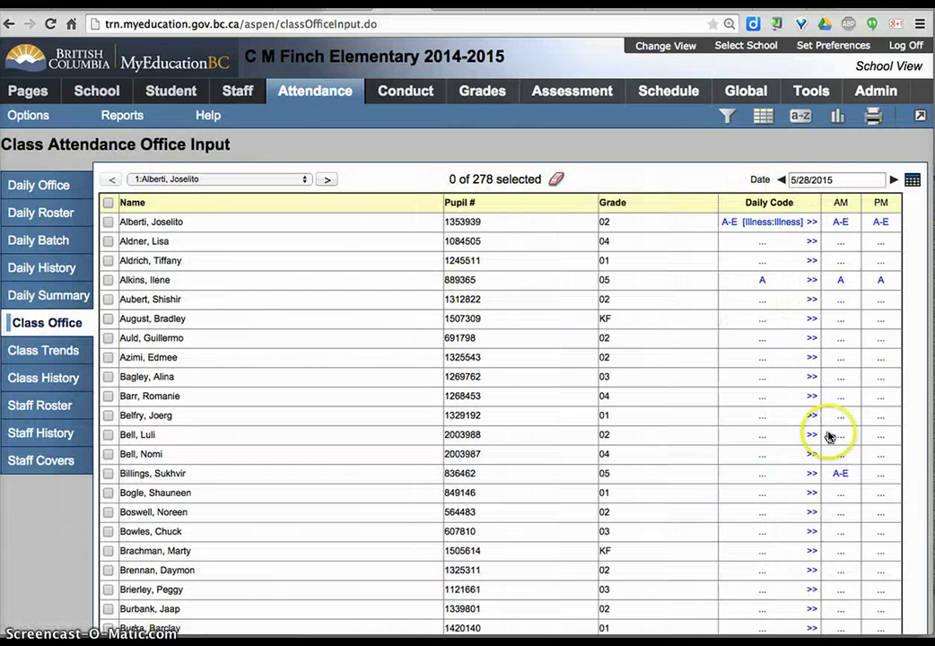
pyautogui.scroll(-2, 828, 436)
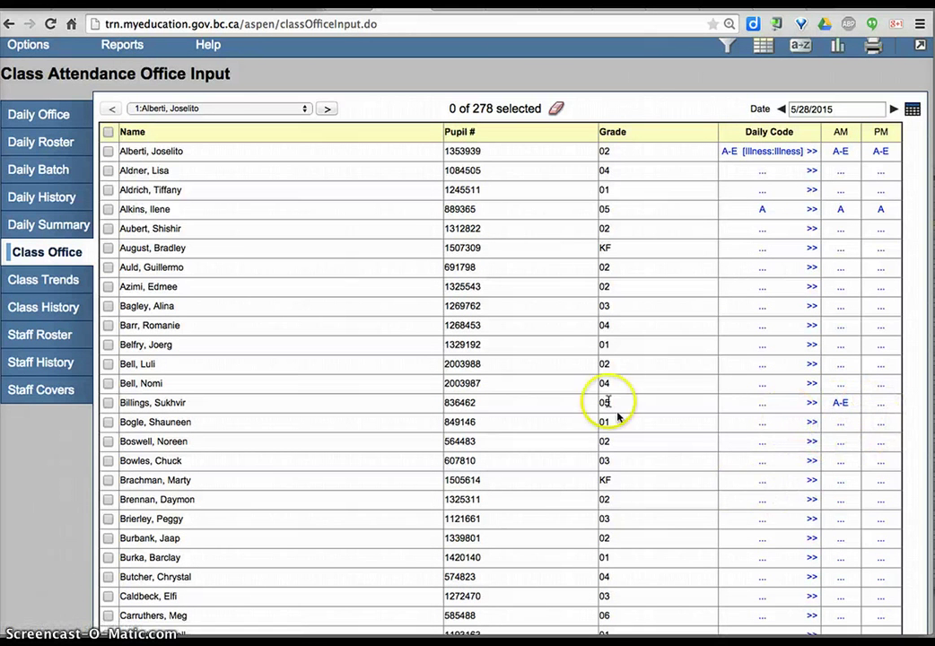
pyautogui.scroll(-2, 609, 401)
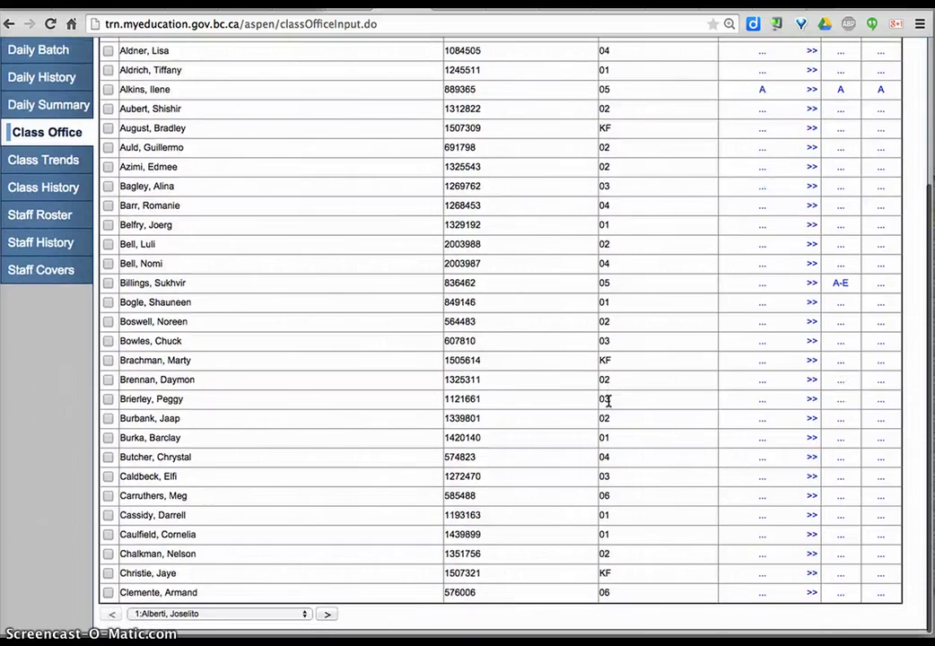
# - Open the AM class attendance for 5/28/2015 and review the first student's posted A-E code
pyautogui.scroll(5, 608, 401)
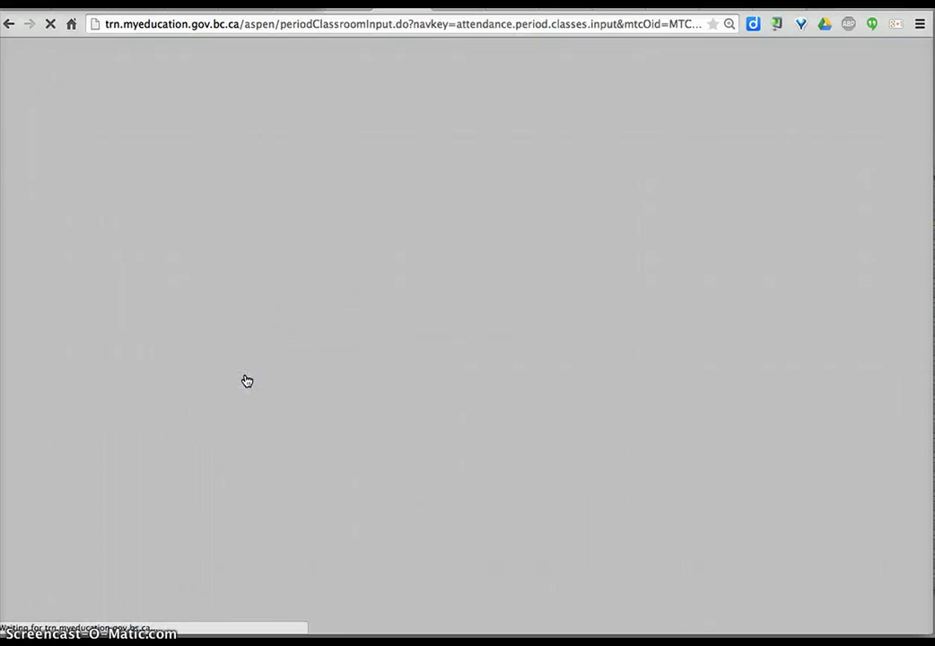
pyautogui.scroll(-1, 529, 356)
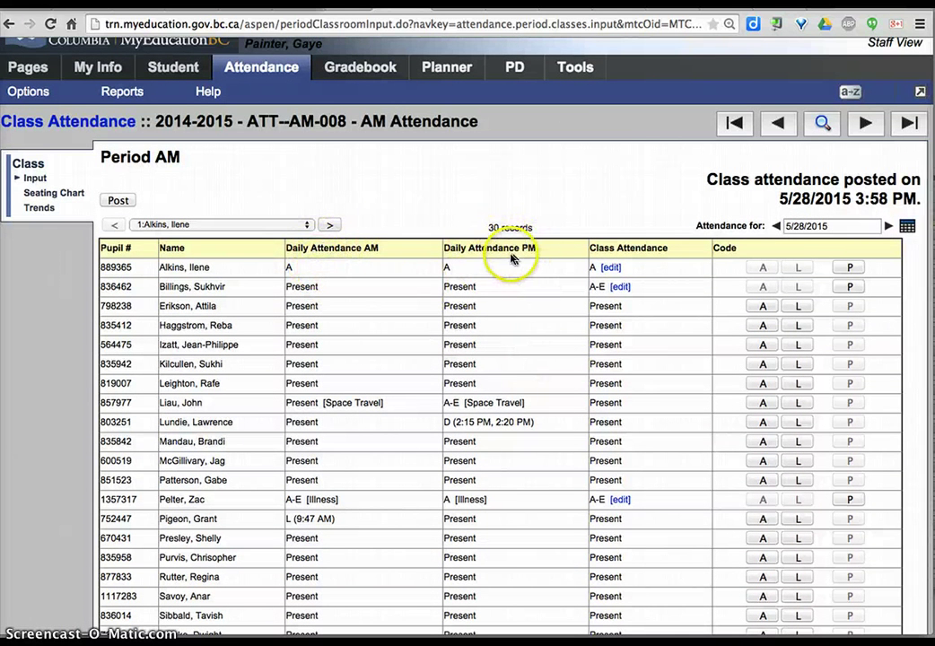
pyautogui.click(599, 267)
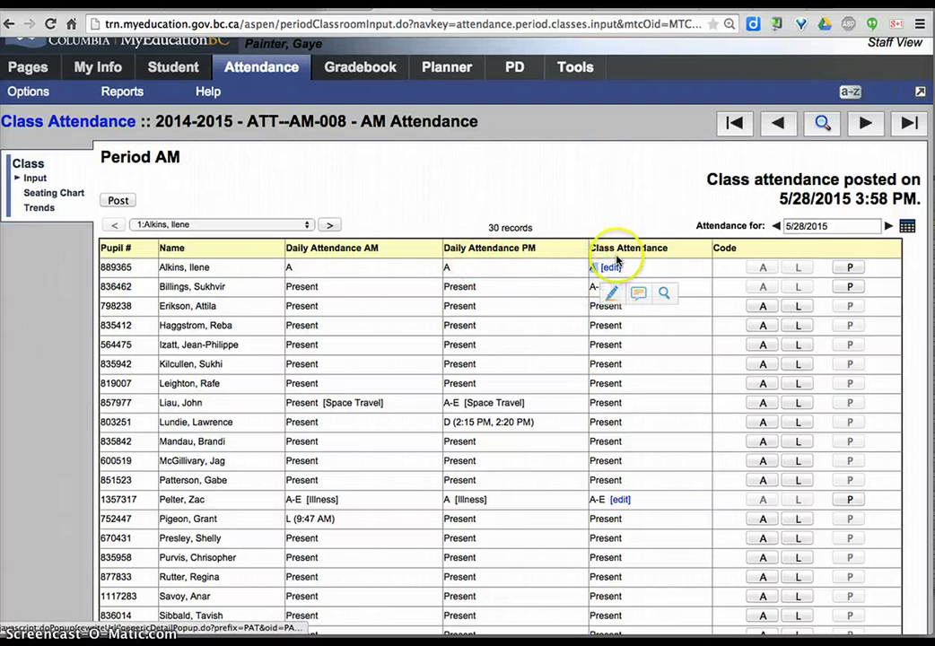
pyautogui.click(766, 271)
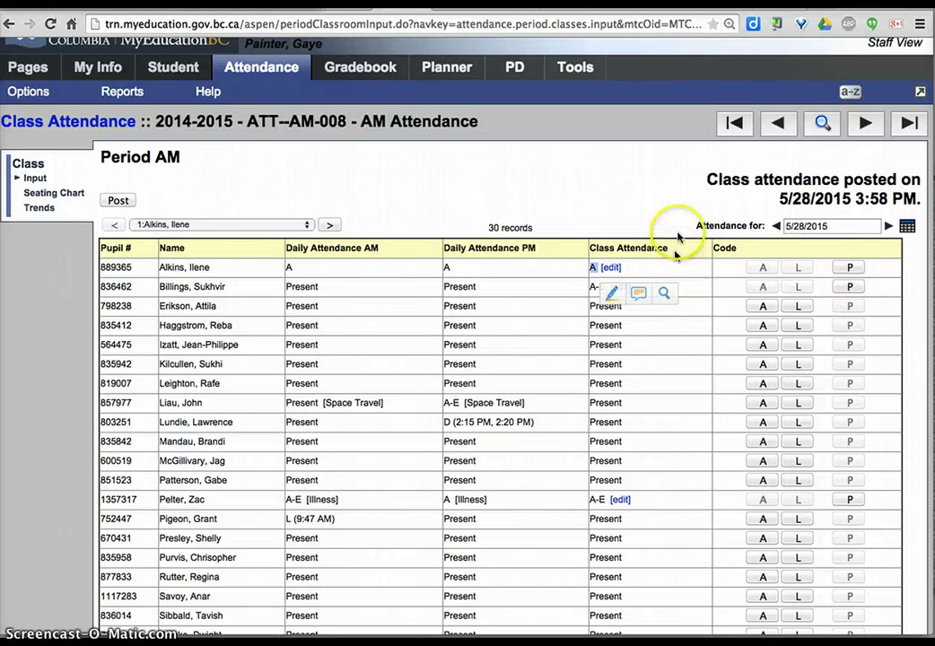
pyautogui.scroll(-2, 676, 227)
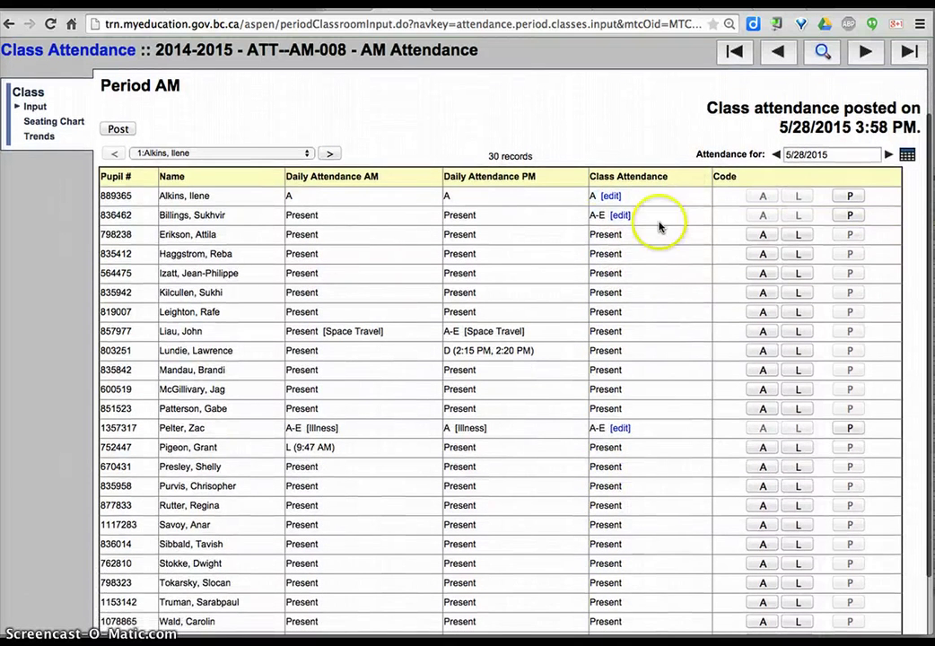
pyautogui.click(592, 216)
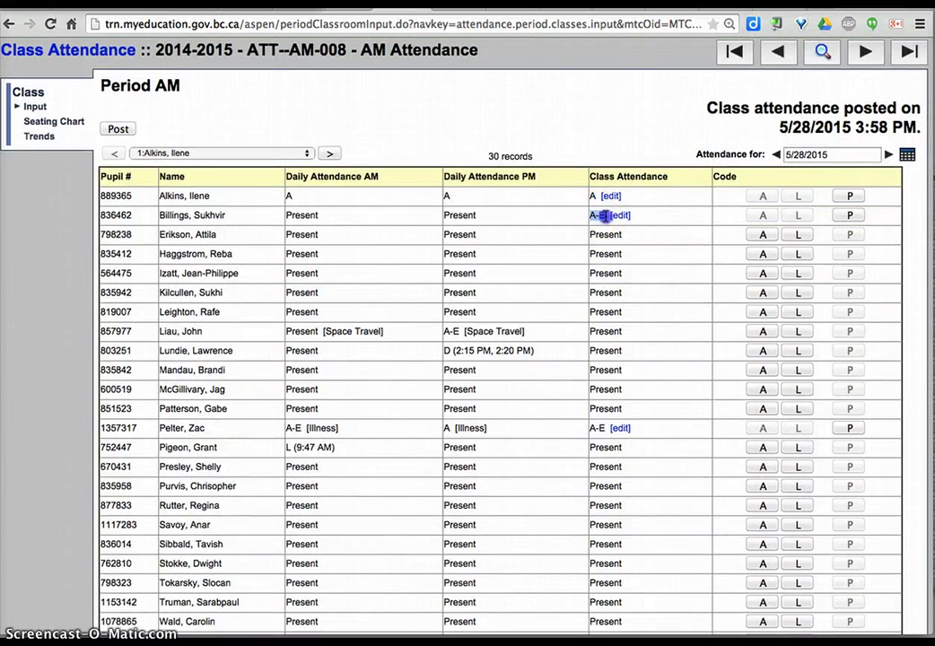
pyautogui.moveTo(608, 214)
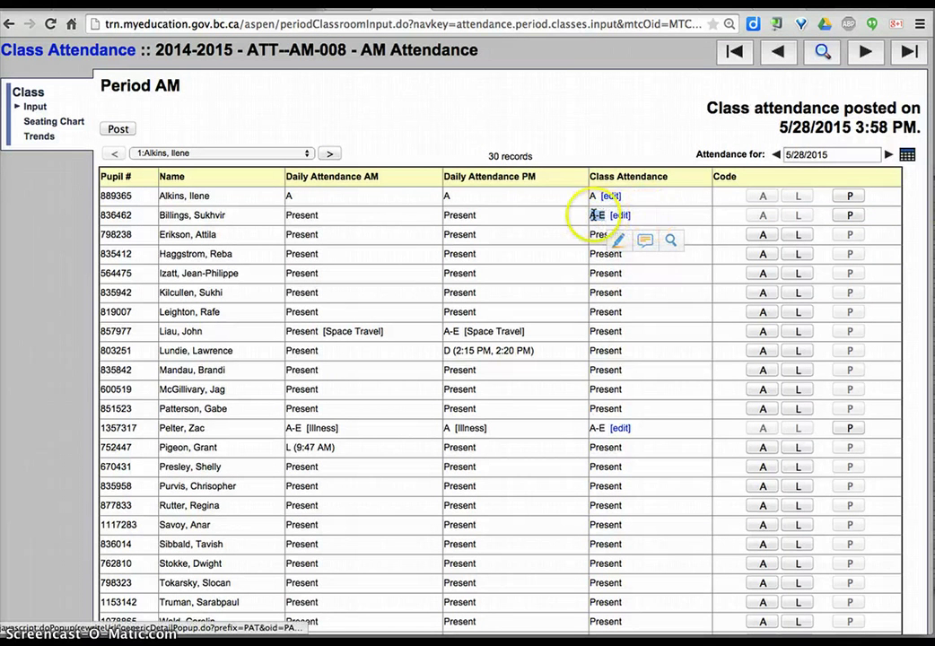
pyautogui.moveTo(591, 215); pyautogui.dragTo(606, 216)
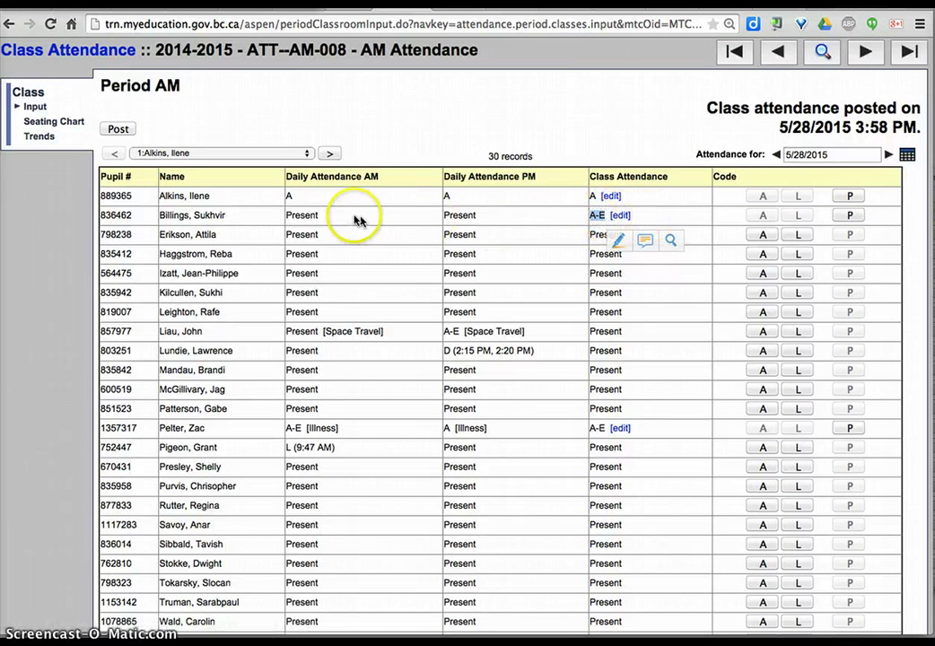
pyautogui.scroll(-2, 615, 285)
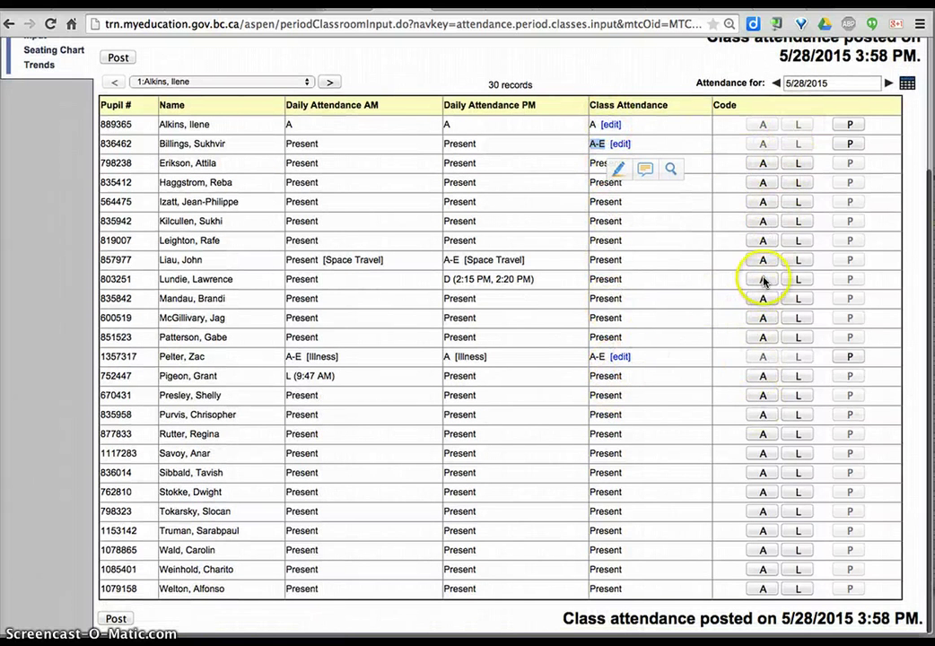
# - Code two students A and one student L in the AM class attendance
pyautogui.click(763, 435)
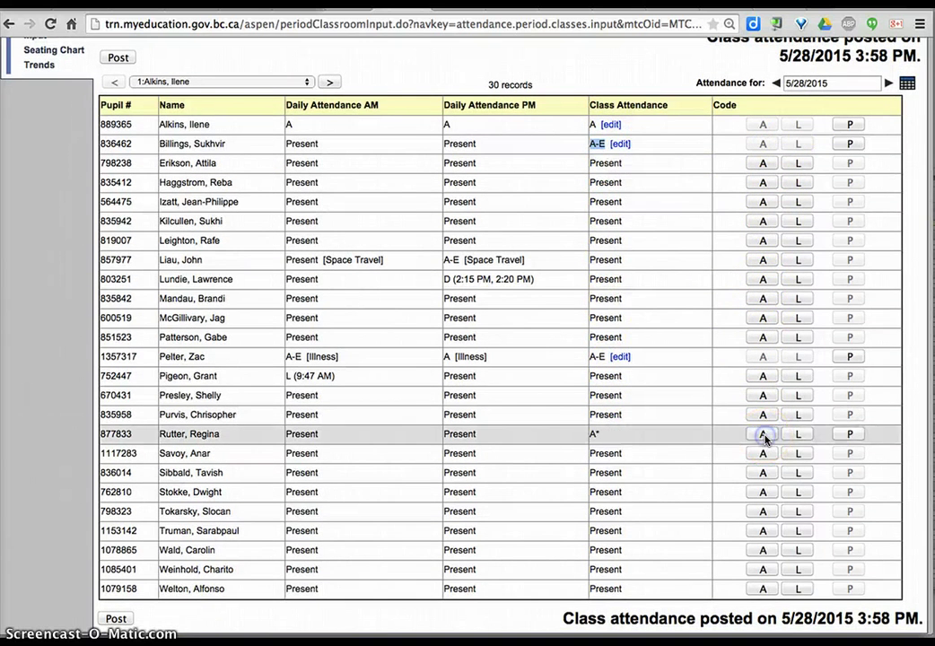
pyautogui.click(798, 491)
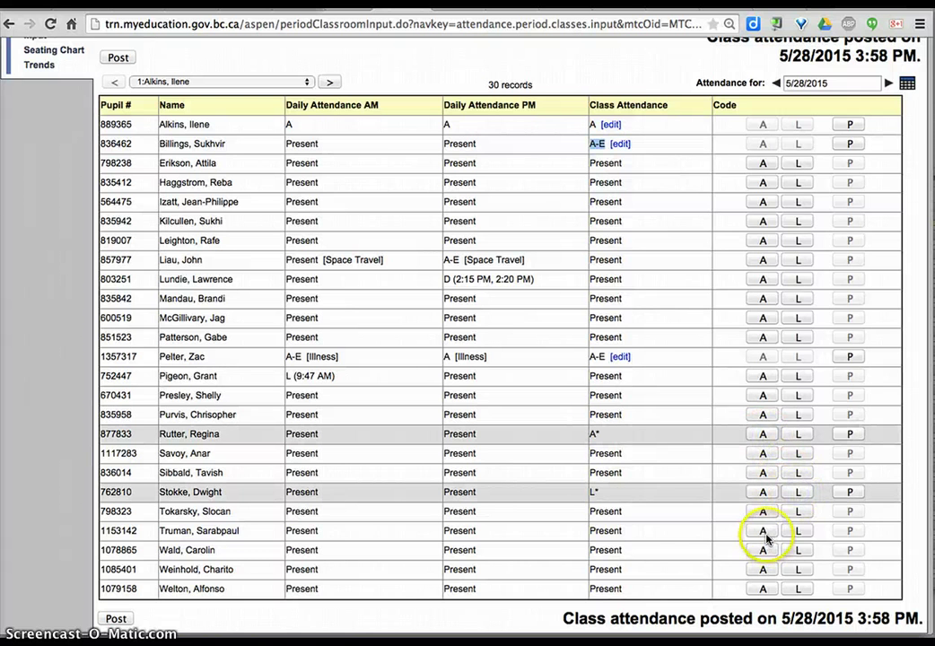
pyautogui.click(763, 530)
pyautogui.scroll(3, 281, 198)
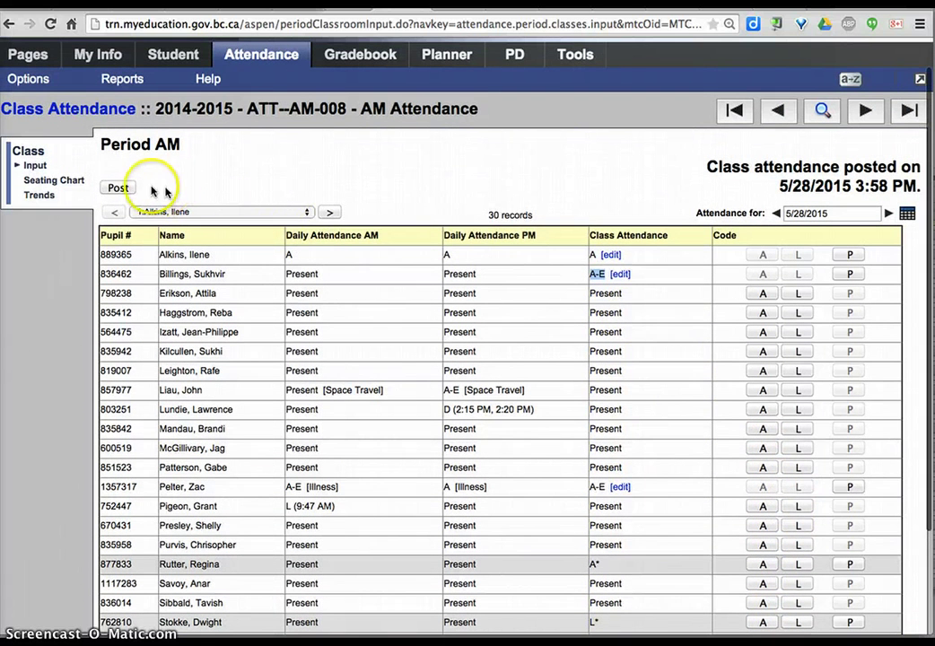
# - Post the ATT--AM-008 AM class attendance to daily attendance and review the posted codes
pyautogui.click(116, 187)
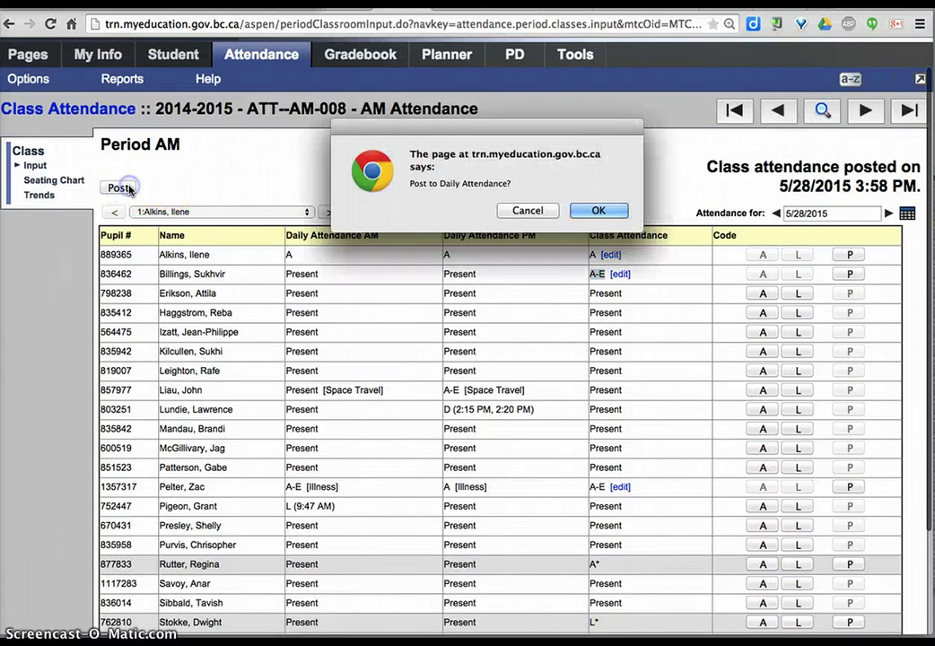
pyautogui.click(598, 211)
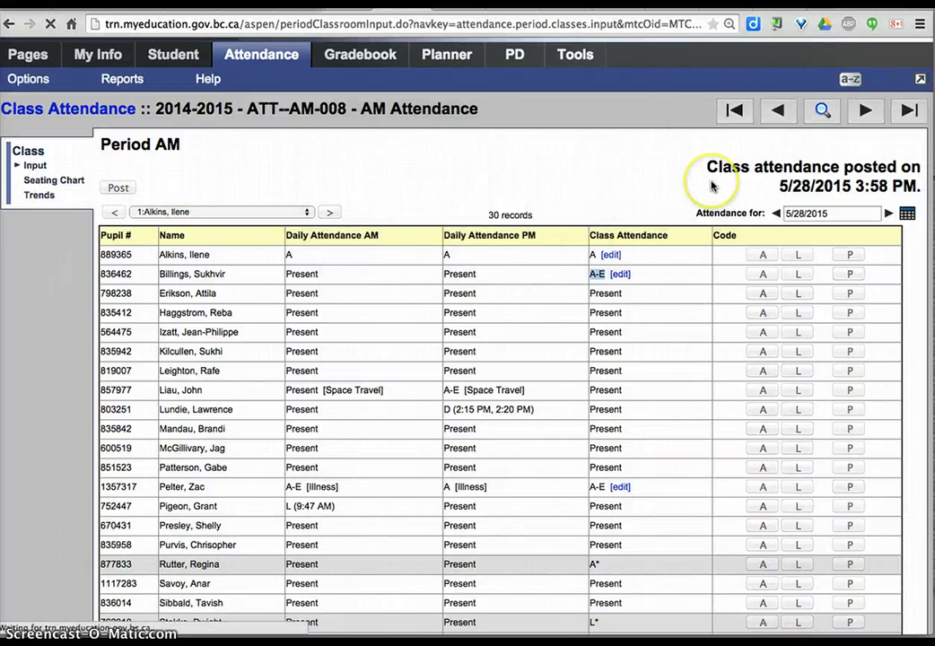
pyautogui.scroll(-2, 713, 185)
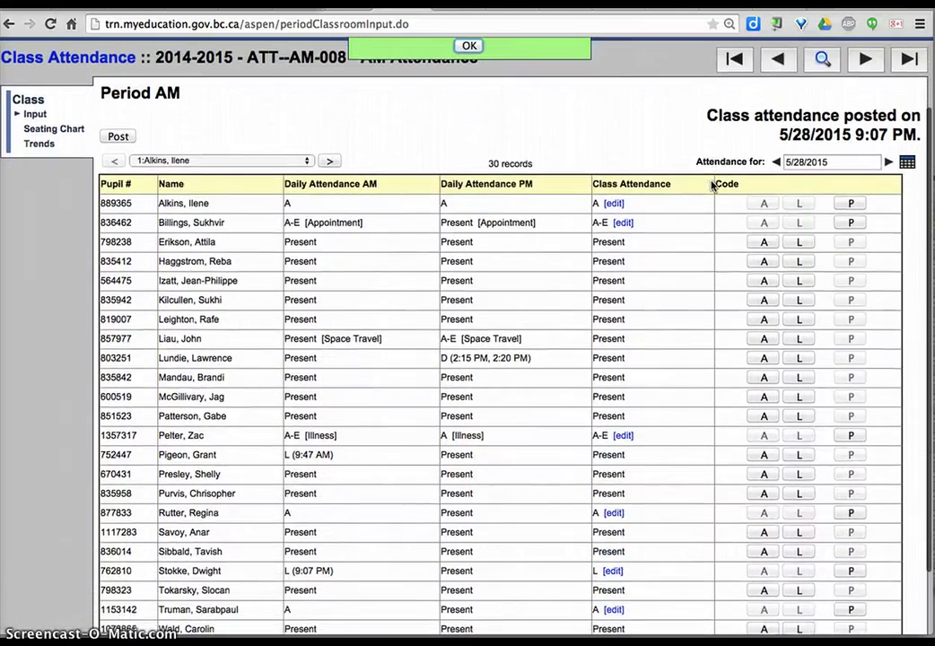
pyautogui.scroll(-2, 712, 185)
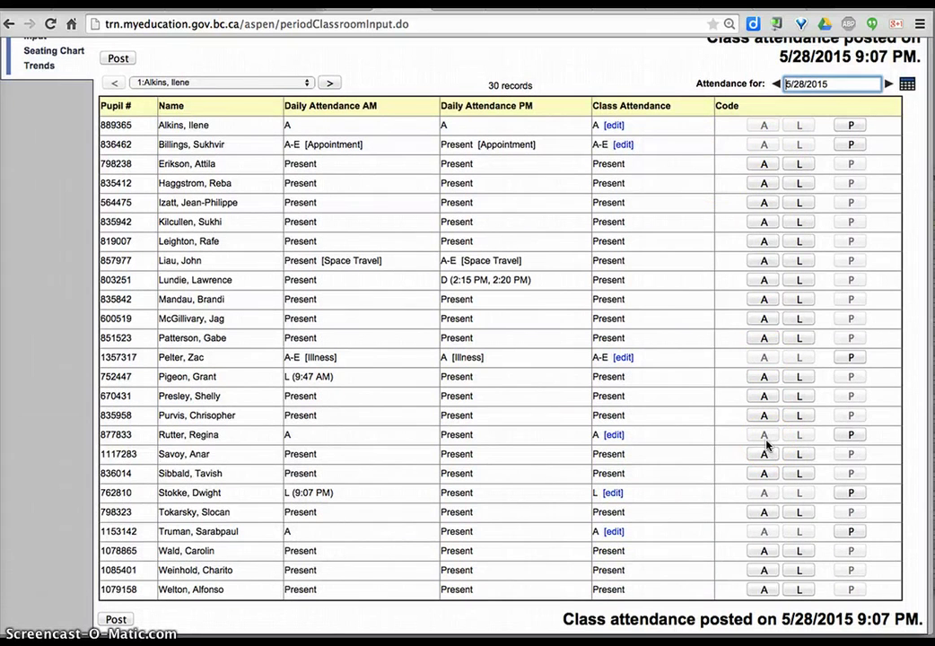
pyautogui.click(768, 473)
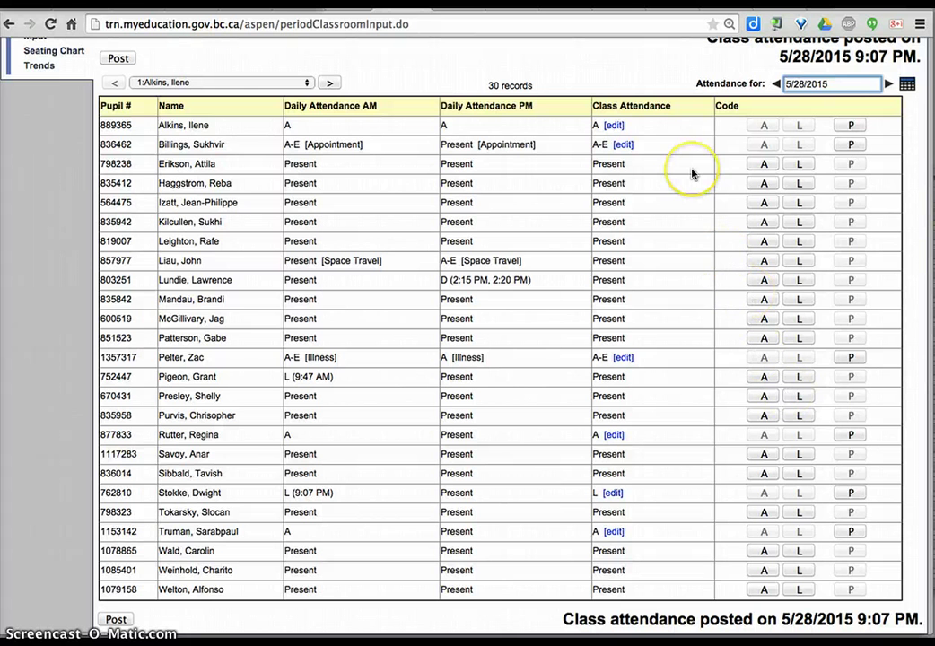
pyautogui.scroll(3, 692, 173)
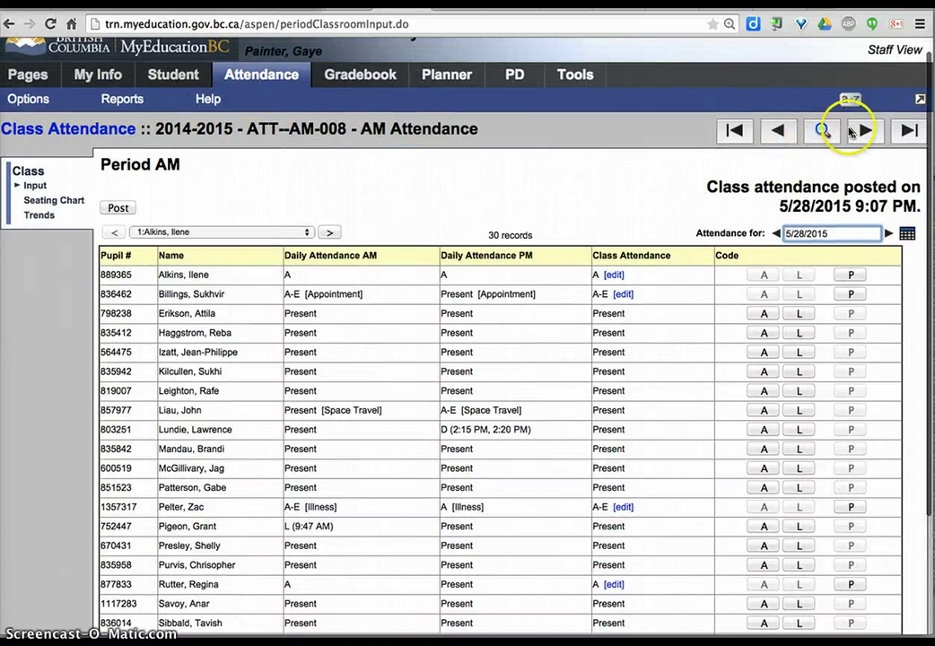
# - Move to the ATT--PM-008 PM class attendance and mark students absent (A)
pyautogui.click(865, 130)
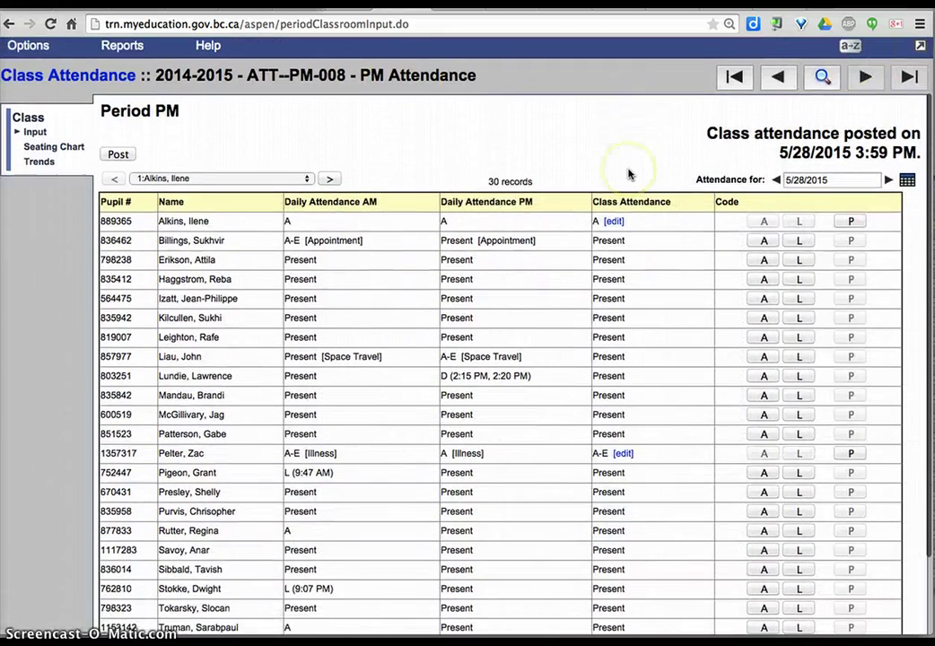
pyautogui.scroll(-3, 628, 173)
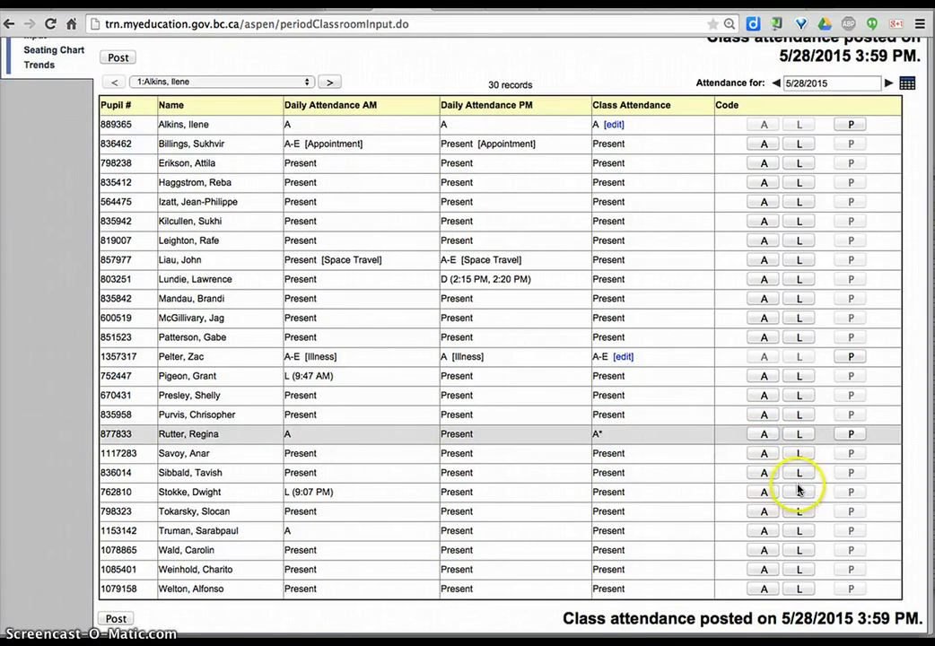
pyautogui.click(765, 531)
pyautogui.click(766, 552)
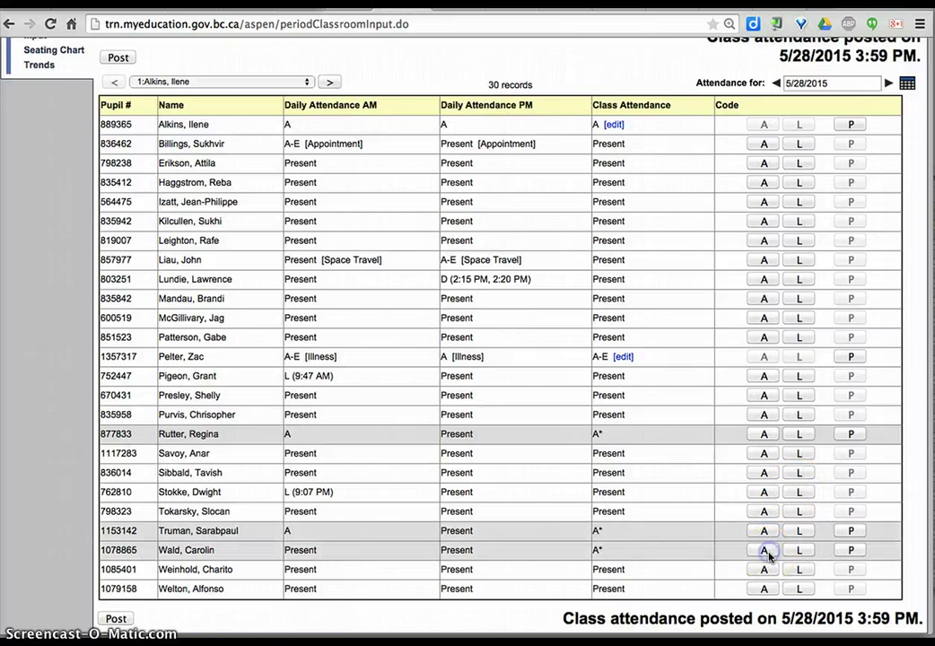
pyautogui.scroll(2, 585, 255)
pyautogui.scroll(2, 582, 311)
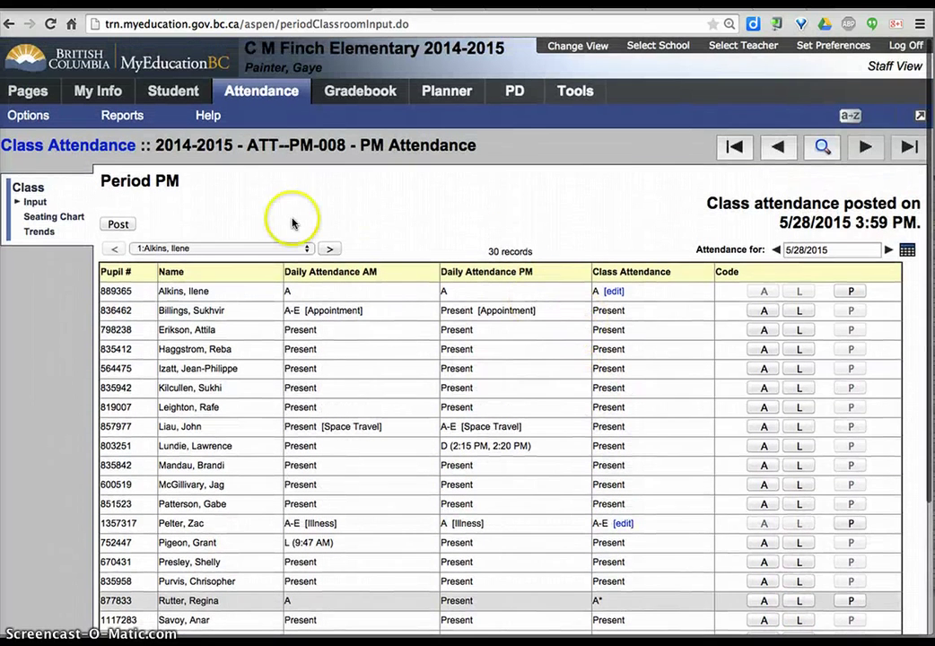
# - Post the PM class attendance to daily attendance and acknowledge the update notice
pyautogui.click(119, 224)
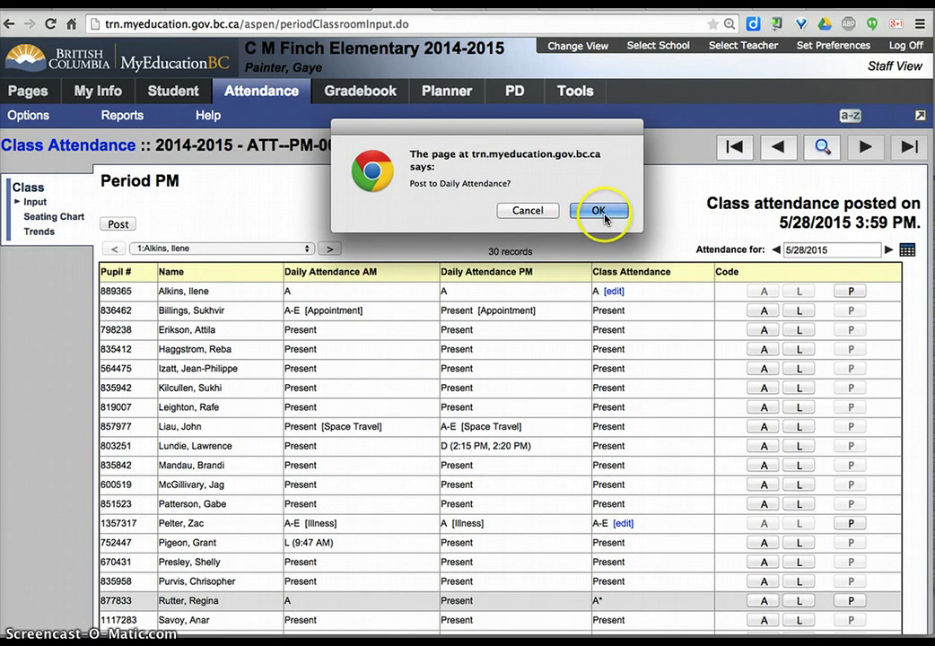
pyautogui.click(599, 212)
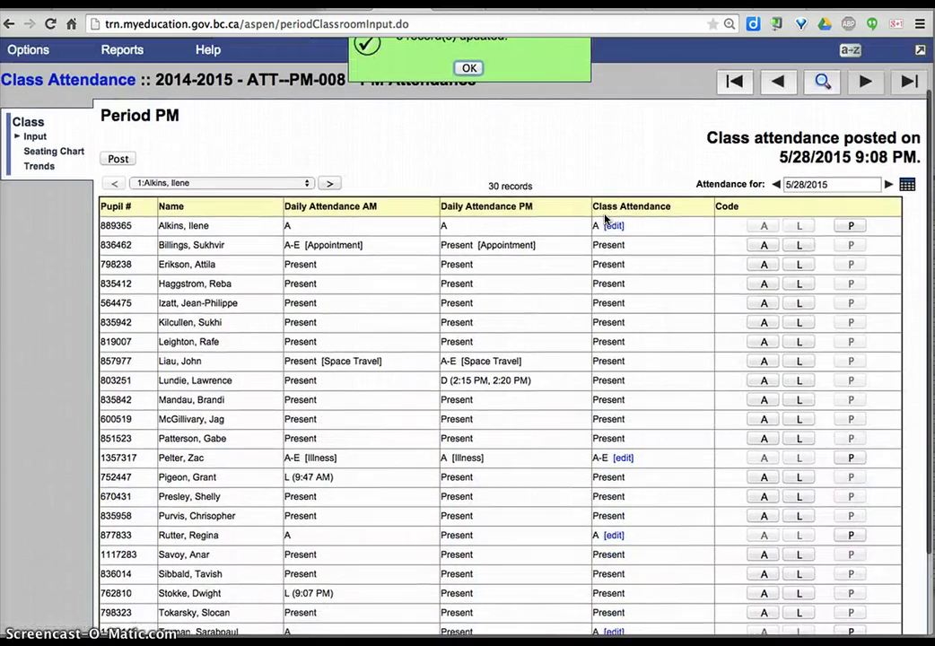
pyautogui.click(469, 136)
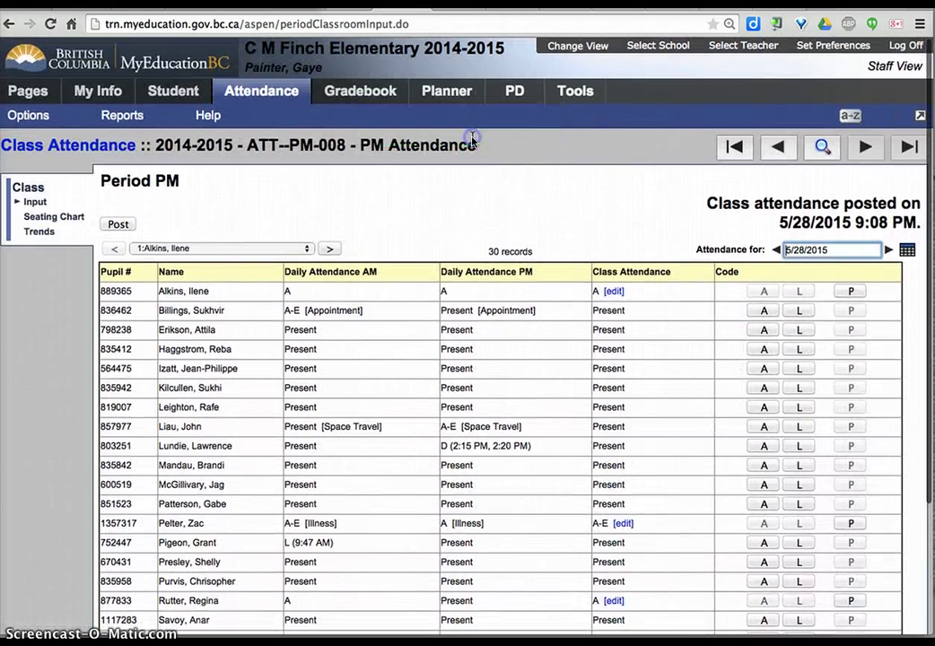